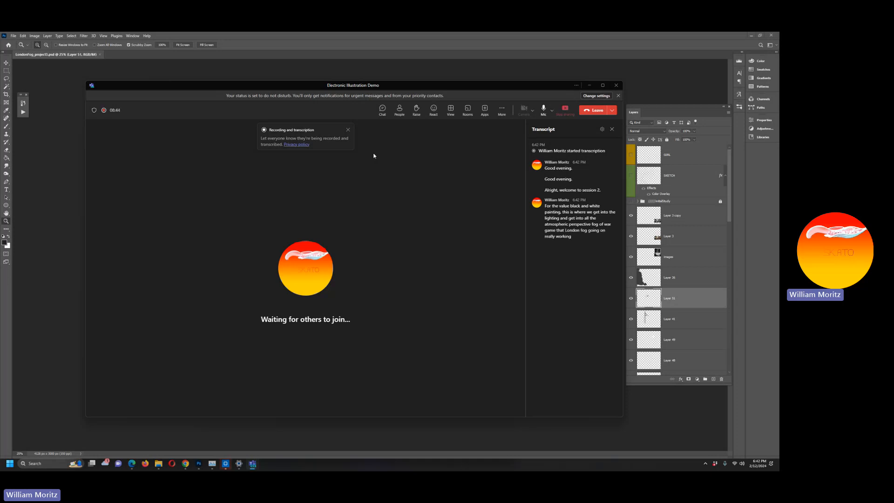
# Switch to the London fog painting in Photoshop and toggle the backdrop layers Layer 1 and Layer 24 to inspect them.
pyautogui.click(460, 60)
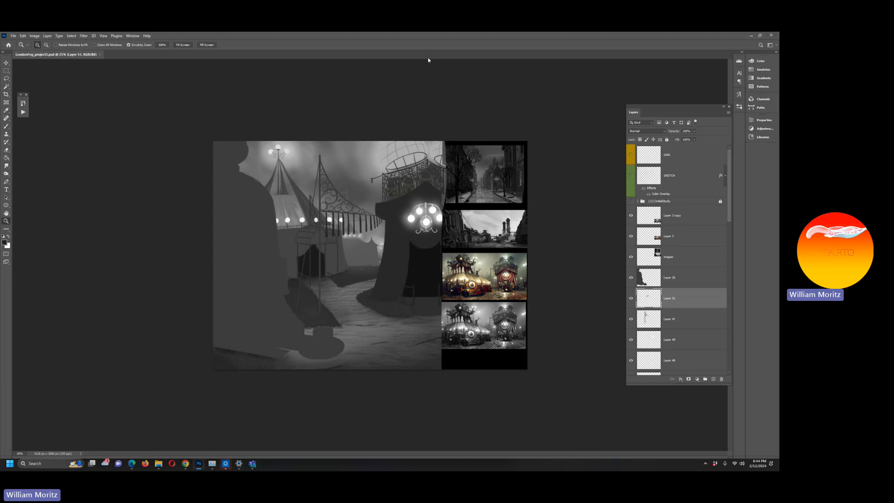
pyautogui.press('v')
pyautogui.scroll(-8, 695, 317)
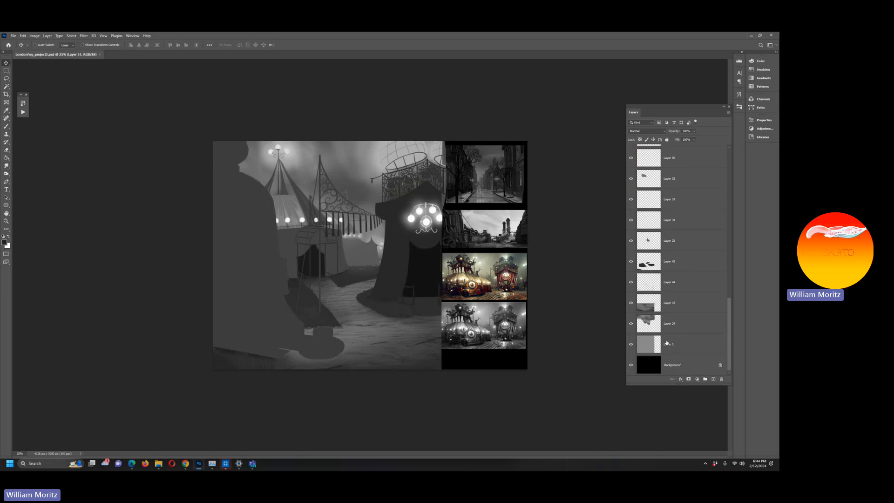
pyautogui.click(631, 345)
pyautogui.click(632, 324)
pyautogui.click(631, 325)
pyautogui.click(631, 325)
pyautogui.click(631, 325)
# Examine the circus reference images, the tents and the foreground silhouette in the painting at close range.
pyautogui.click(6, 221)
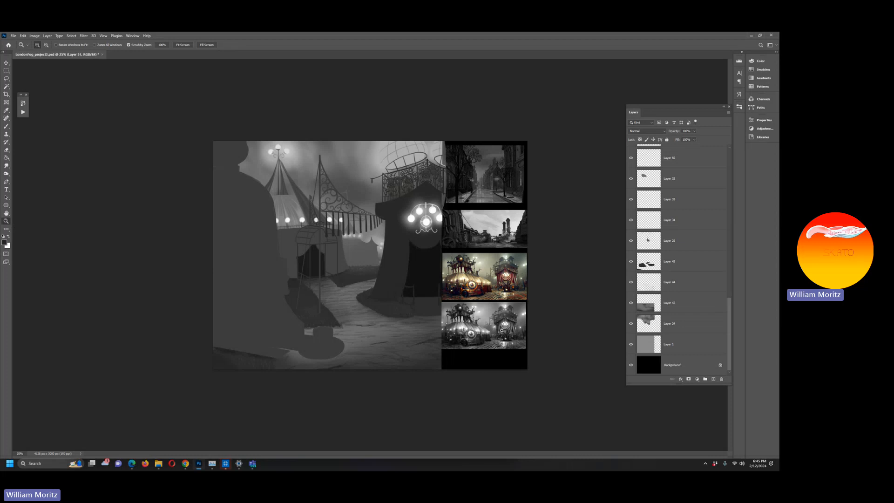
pyautogui.click(506, 321)
pyautogui.click(506, 323)
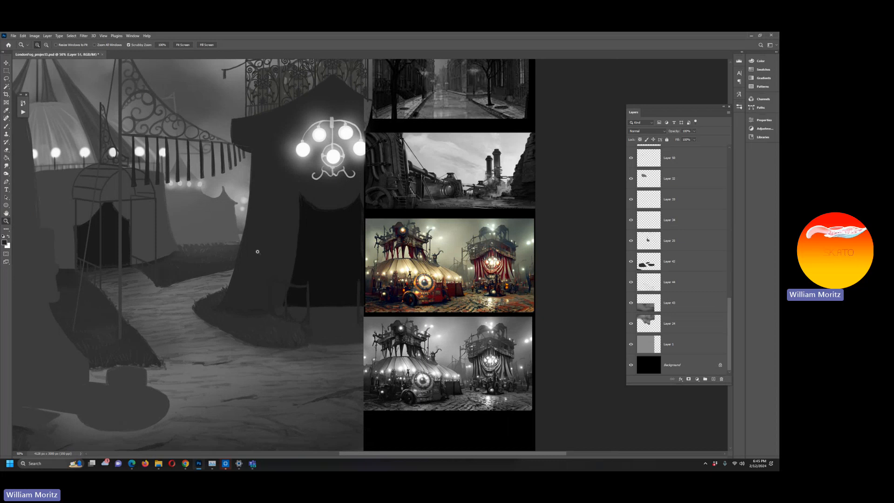
pyautogui.scroll(4, 242, 146)
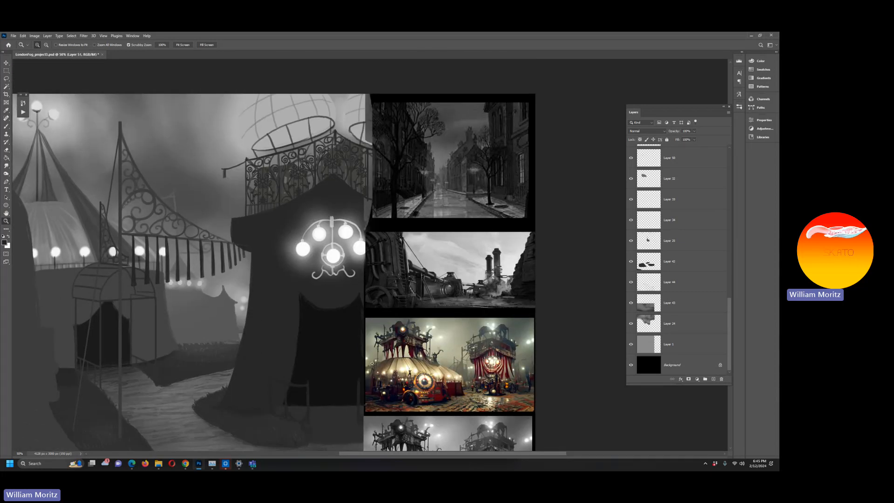
pyautogui.moveTo(401, 402); pyautogui.dragTo(511, 342)
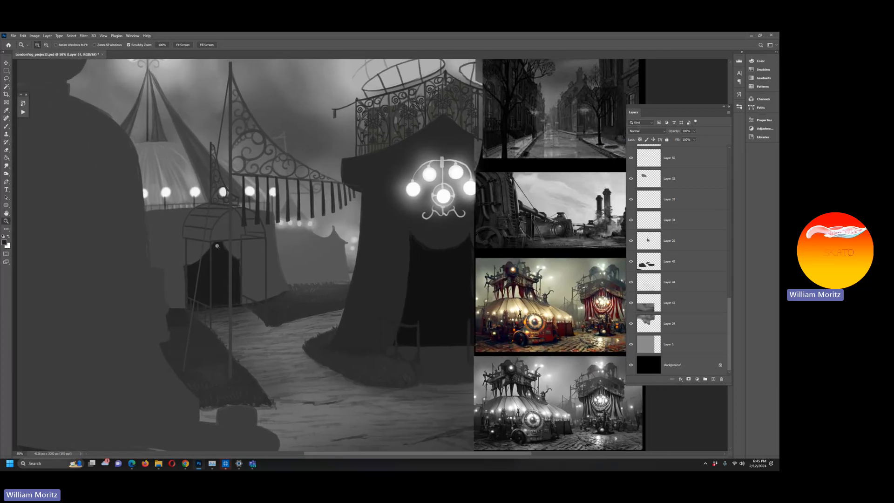
pyautogui.scroll(1, 512, 251)
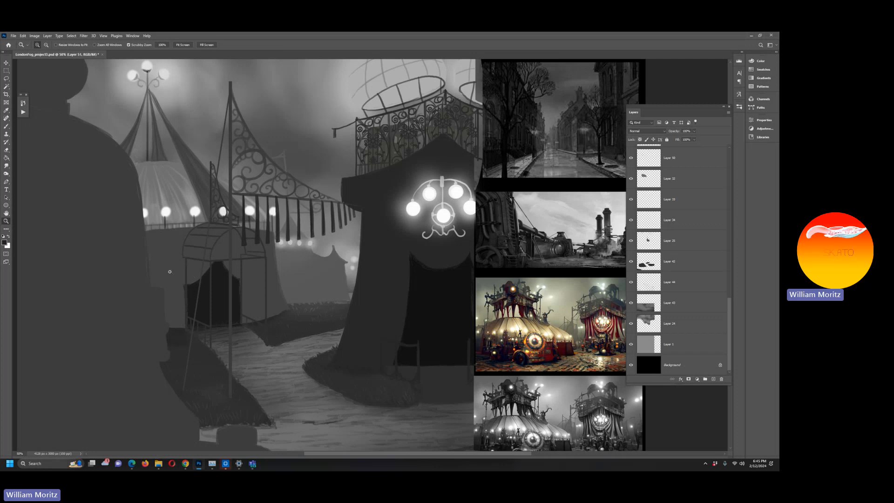
pyautogui.moveTo(159, 267); pyautogui.dragTo(270, 311)
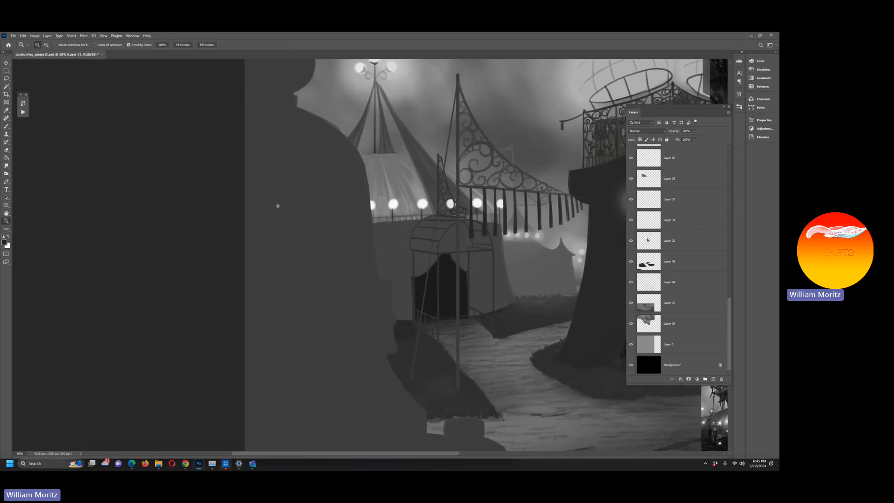
pyautogui.press('alt')
pyautogui.keyDown('alt'); pyautogui.click(555, 263); pyautogui.keyUp('alt')
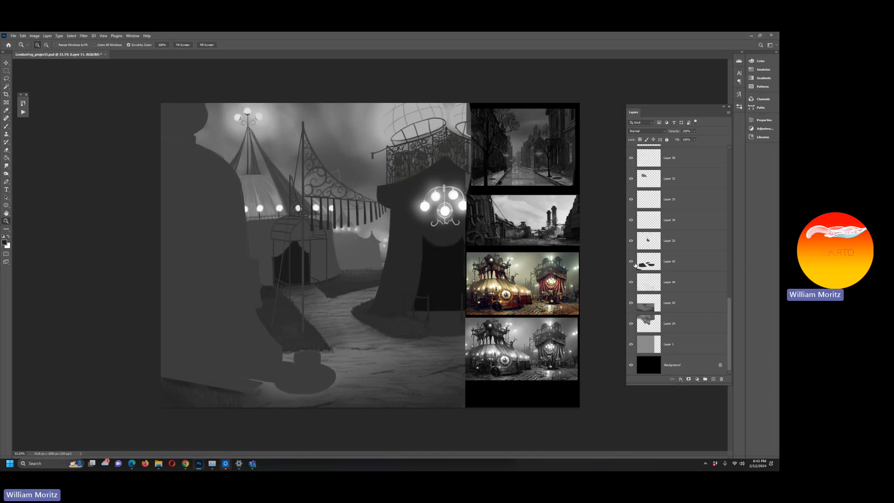
# Toggle the visibility of the layer holding the tent behind the archway to compare the scene with and without it.
pyautogui.scroll(3, 636, 264)
pyautogui.scroll(5, 635, 251)
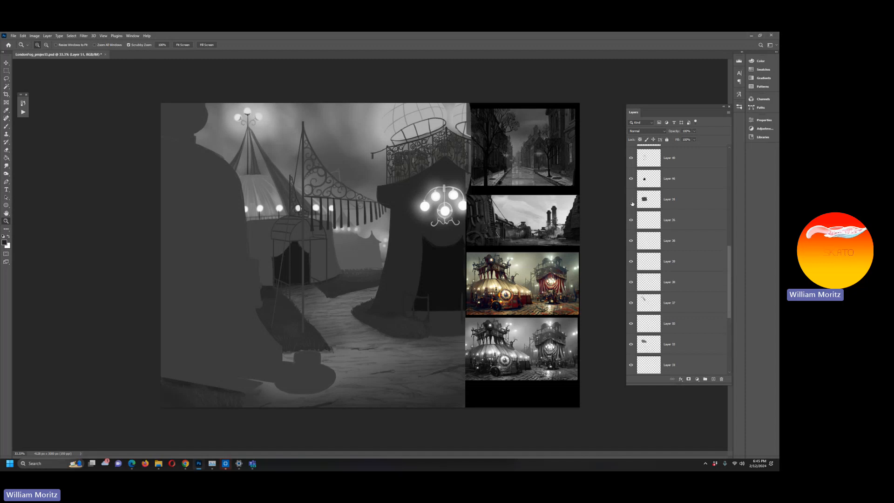
pyautogui.click(632, 200)
pyautogui.click(631, 200)
pyautogui.click(631, 200)
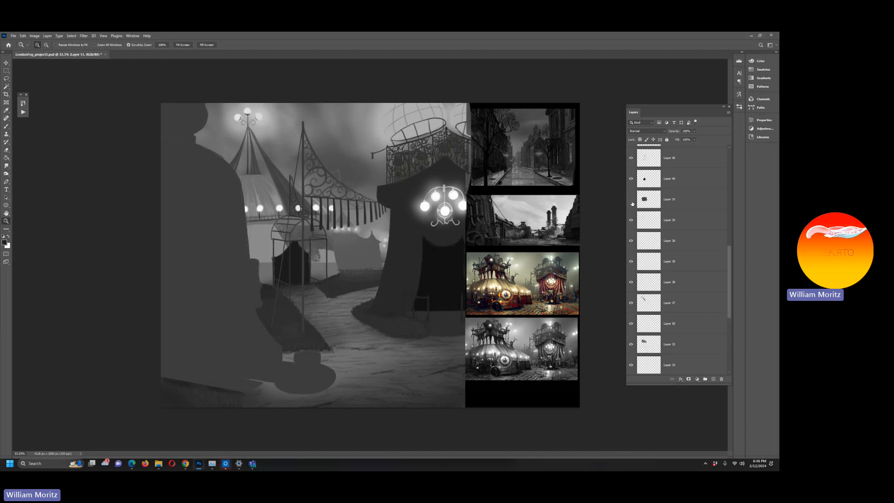
pyautogui.click(632, 200)
pyautogui.click(631, 200)
pyautogui.click(632, 203)
pyautogui.click(632, 200)
pyautogui.click(632, 200)
# Toggle the visibility of the layer two above the small dark tent opening's outline to inspect its contribution to the scene.
pyautogui.scroll(3, 633, 202)
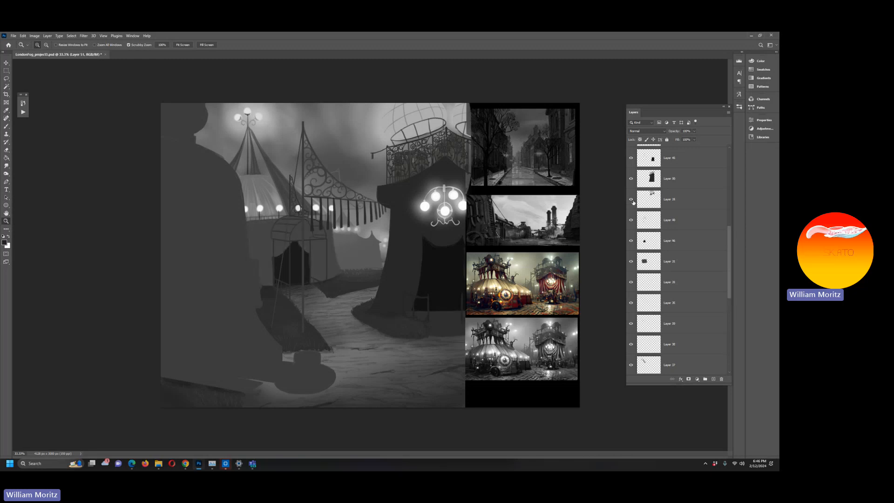
pyautogui.click(632, 199)
pyautogui.click(632, 200)
pyautogui.click(632, 199)
pyautogui.click(632, 199)
# Show the SKETCH layer and change its Color Overlay to pure red (ff0000).
pyautogui.press('v')
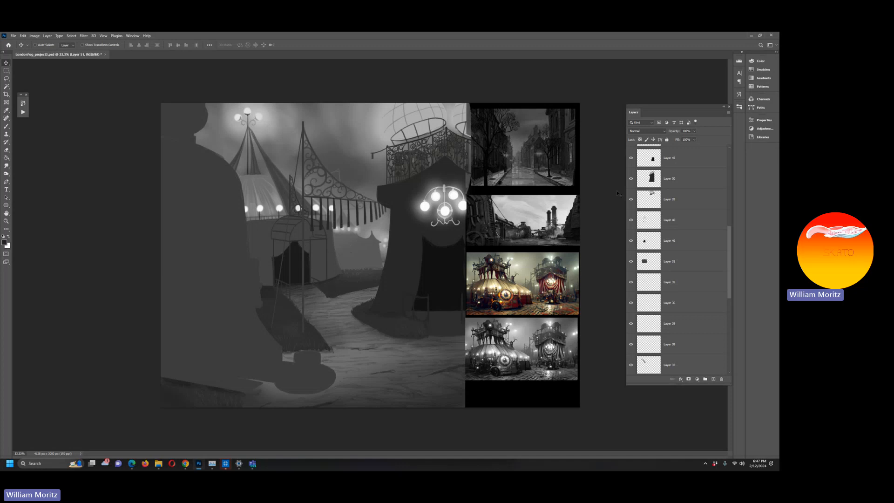
pyautogui.scroll(10, 715, 249)
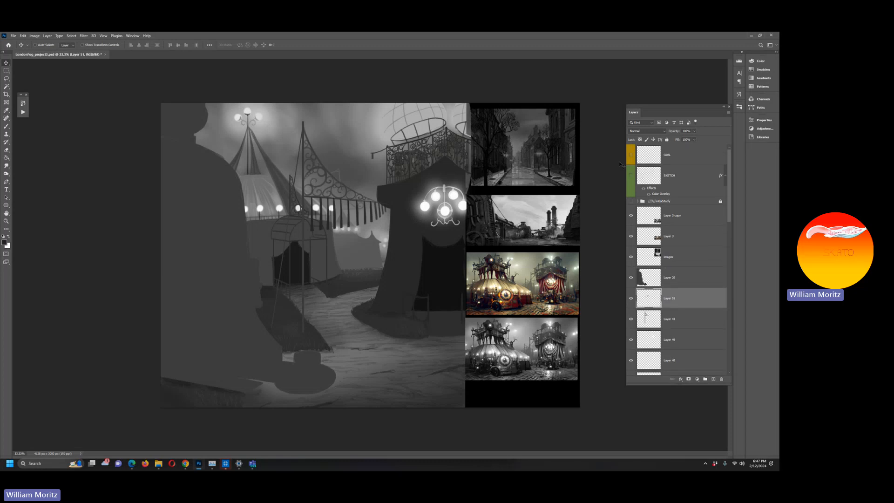
pyautogui.click(632, 178)
pyautogui.click(688, 197)
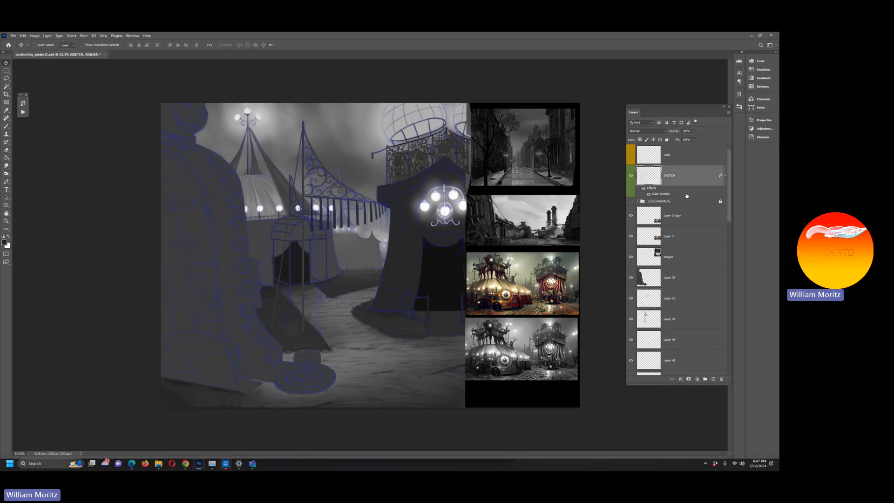
pyautogui.doubleClick(687, 196)
pyautogui.click(584, 279)
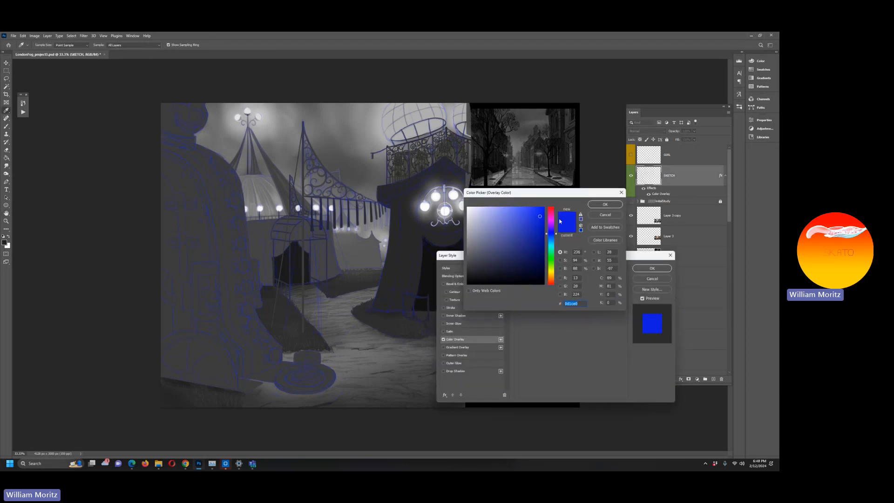
pyautogui.moveTo(556, 213)
pyautogui.mouseDown()
pyautogui.moveTo(556, 196)
pyautogui.moveTo(572, 201)
pyautogui.mouseUp()
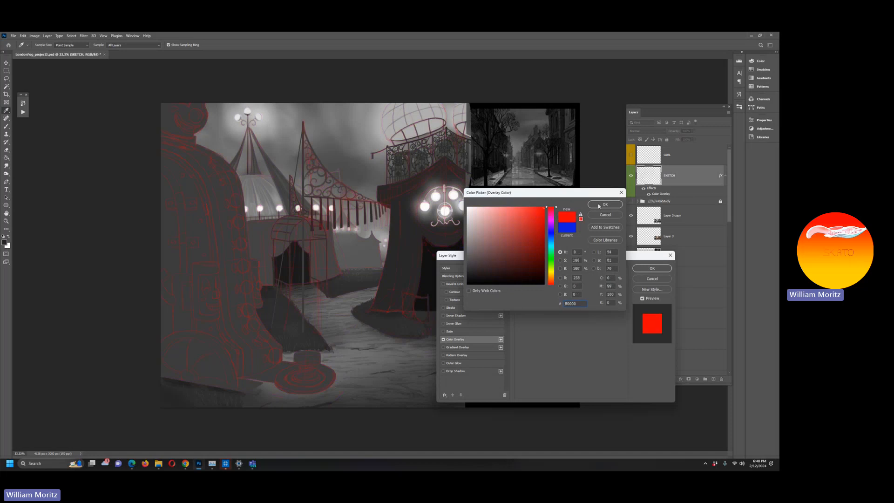
pyautogui.click(605, 205)
pyautogui.click(652, 268)
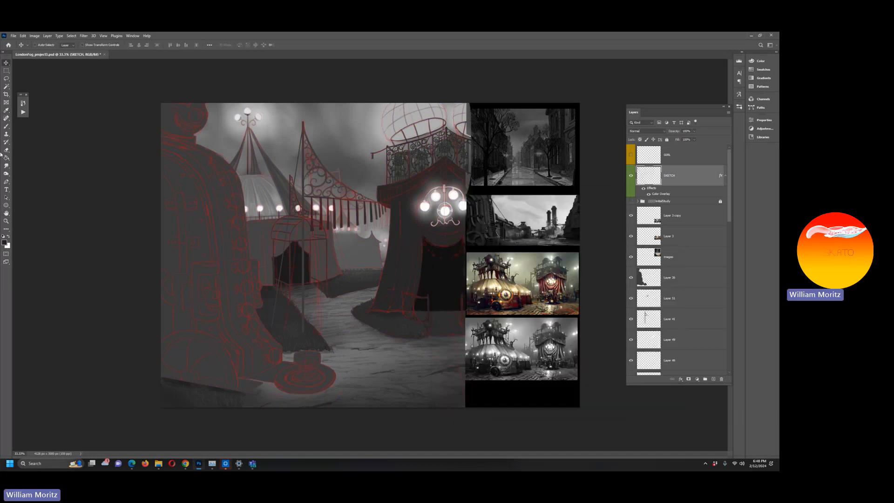
# Show the GIRL layer and apply a red Color Overlay to it.
pyautogui.click(6, 221)
pyautogui.click(219, 224)
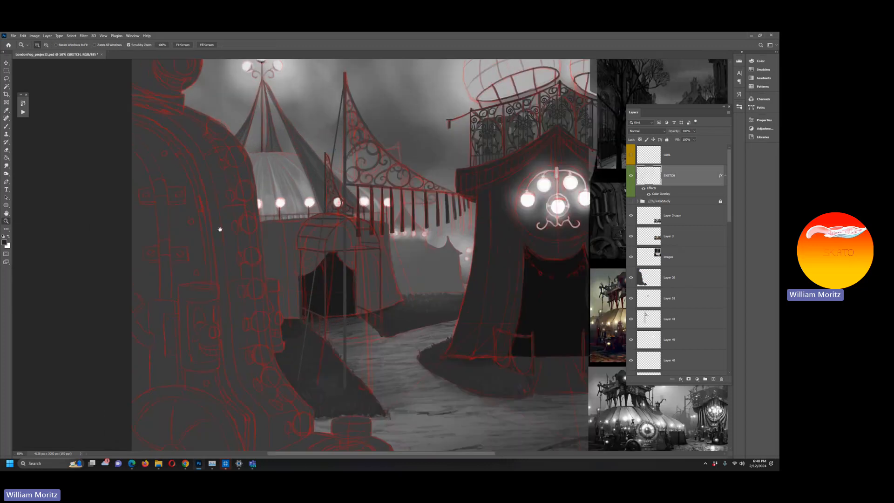
pyautogui.moveTo(219, 229); pyautogui.dragTo(329, 197)
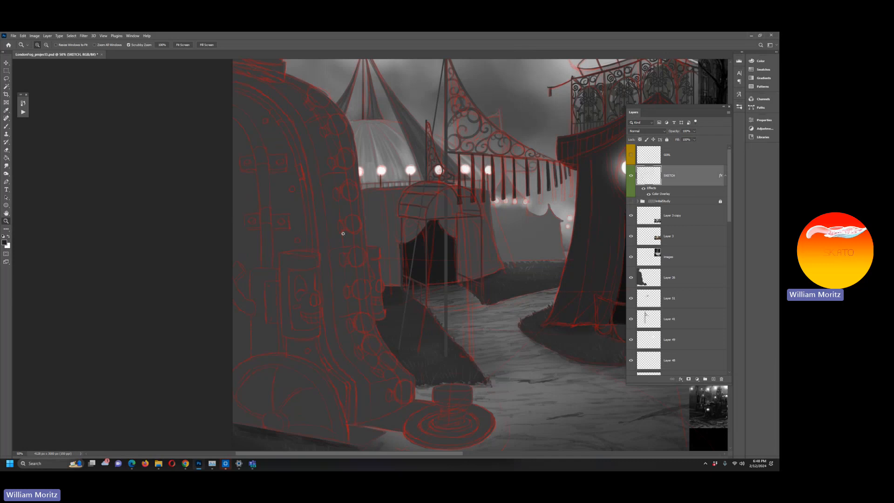
pyautogui.moveTo(456, 239); pyautogui.dragTo(273, 264)
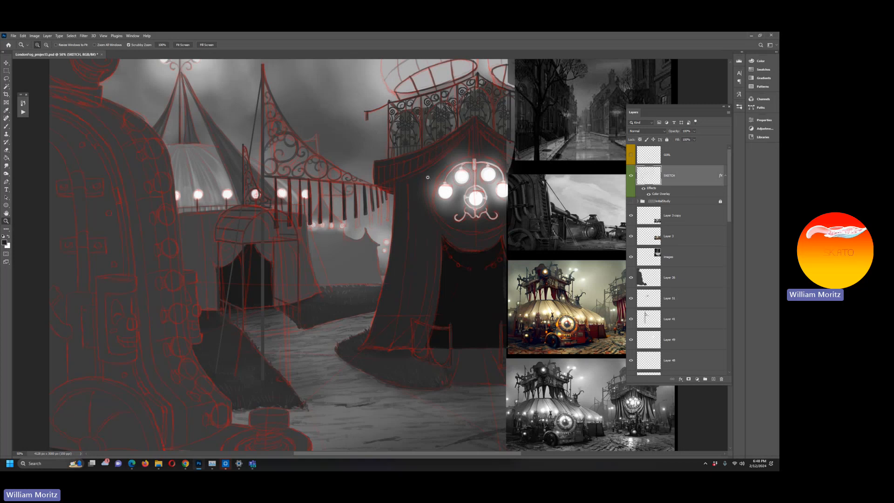
pyautogui.moveTo(198, 258); pyautogui.dragTo(310, 215)
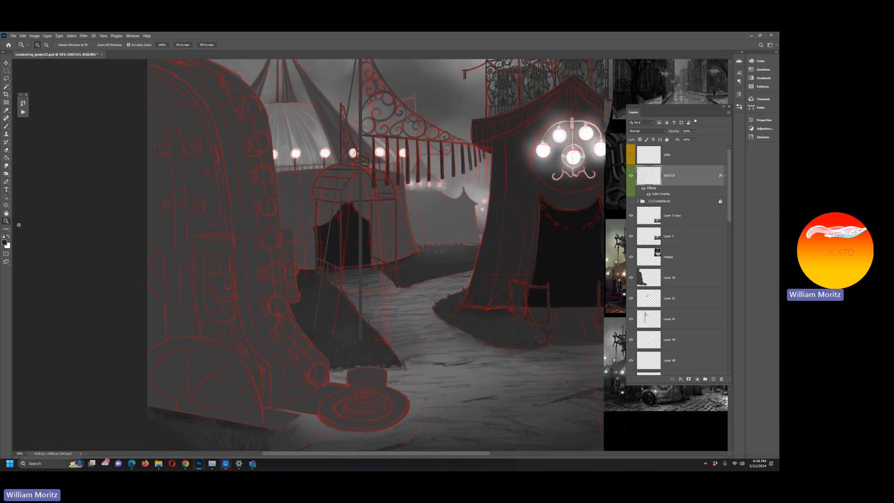
pyautogui.click(631, 155)
pyautogui.click(704, 158)
pyautogui.doubleClick(705, 158)
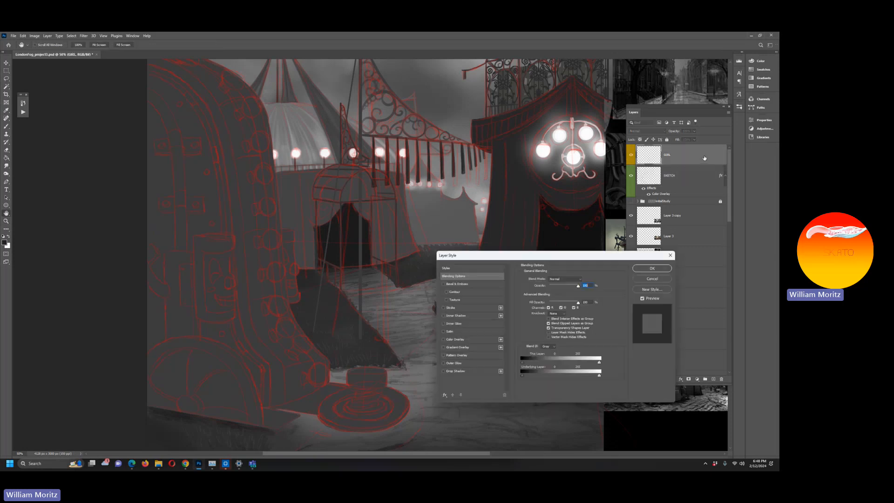
pyautogui.click(470, 342)
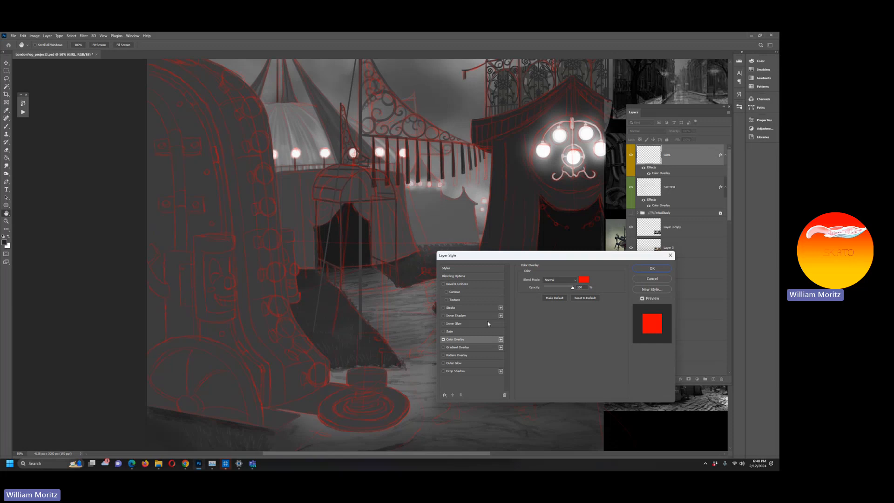
pyautogui.click(652, 269)
# Lower the SKETCH layer's opacity to about 15% and examine the girl's outline on the path.
pyautogui.click(693, 186)
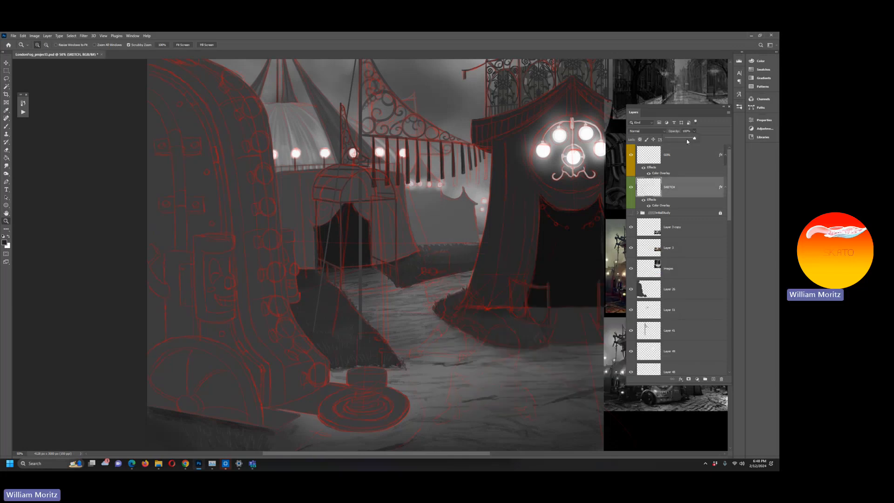
pyautogui.click(694, 131)
pyautogui.moveTo(696, 139); pyautogui.dragTo(670, 140)
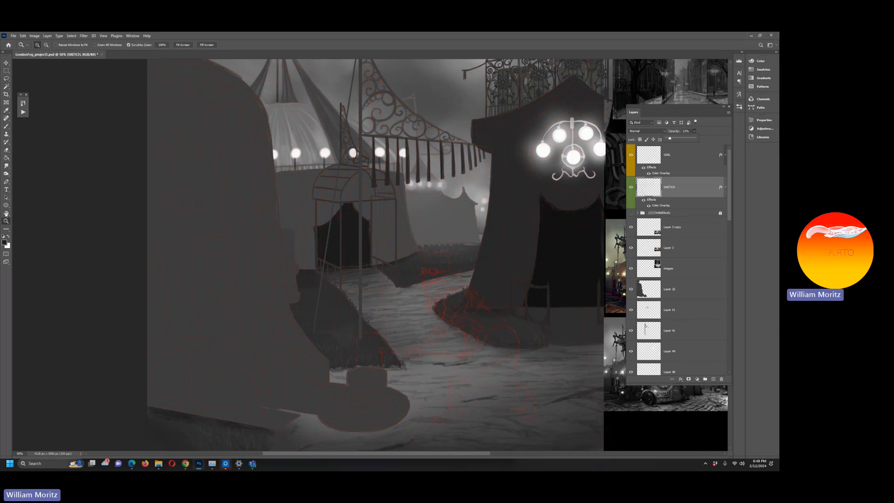
pyautogui.click(437, 322)
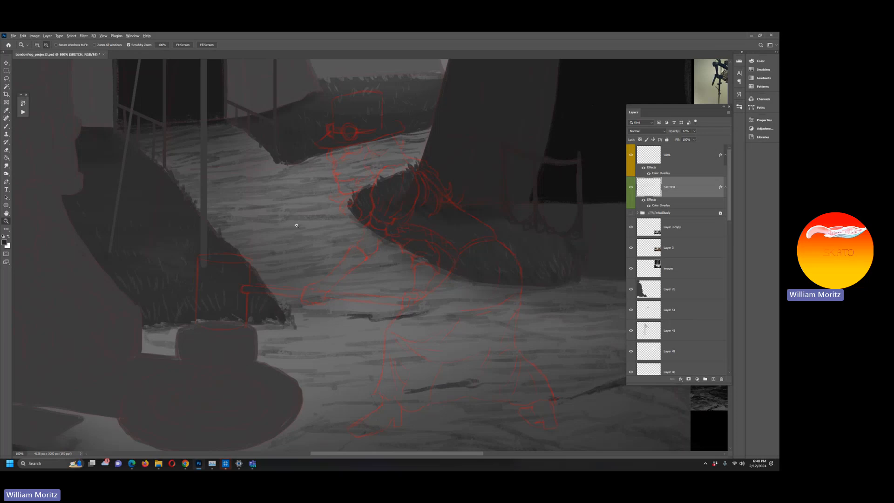
pyautogui.keyDown('alt'); pyautogui.click(278, 228); pyautogui.keyUp('alt')
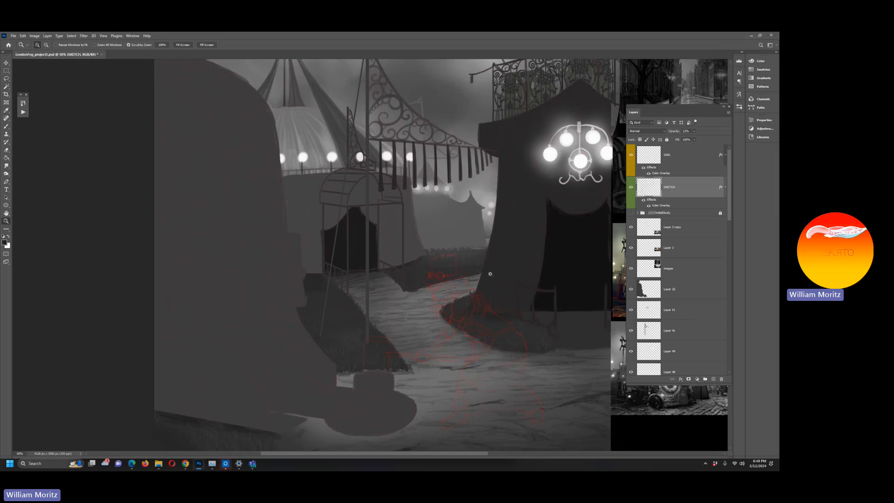
pyautogui.moveTo(484, 264); pyautogui.dragTo(465, 271)
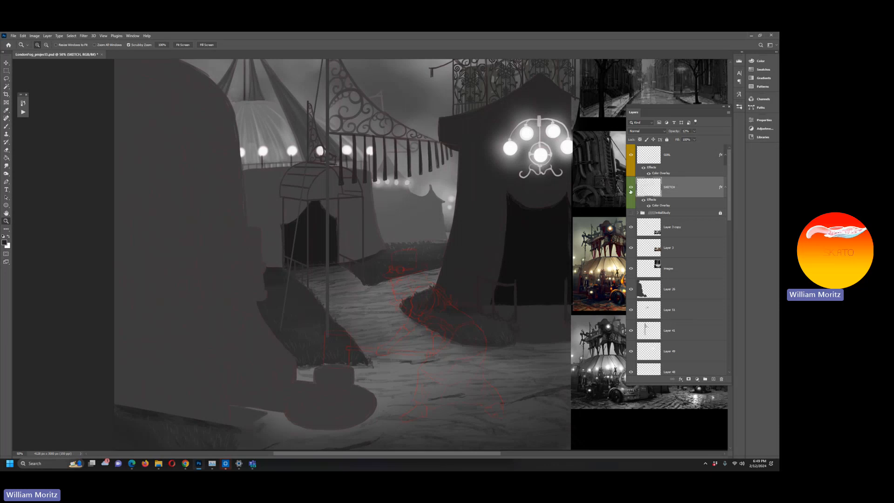
# Hide the GIRL layer and raise the SKETCH layer's opacity to about 70%.
pyautogui.click(631, 154)
pyautogui.click(631, 154)
pyautogui.click(693, 131)
pyautogui.click(713, 139)
# Examine the sketch lines over the whole composition and compare its values with the grayscale circus reference image.
pyautogui.moveTo(441, 201); pyautogui.dragTo(405, 234)
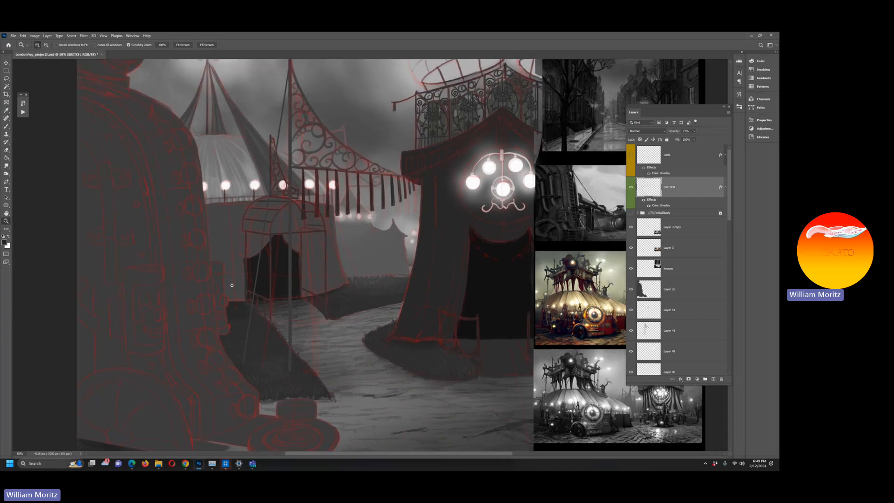
pyautogui.moveTo(160, 175); pyautogui.dragTo(148, 241)
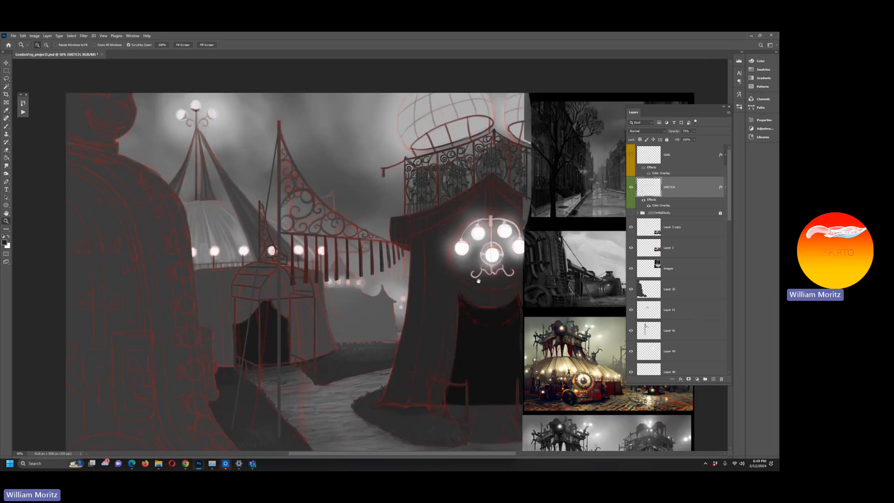
pyautogui.moveTo(479, 282); pyautogui.dragTo(371, 230)
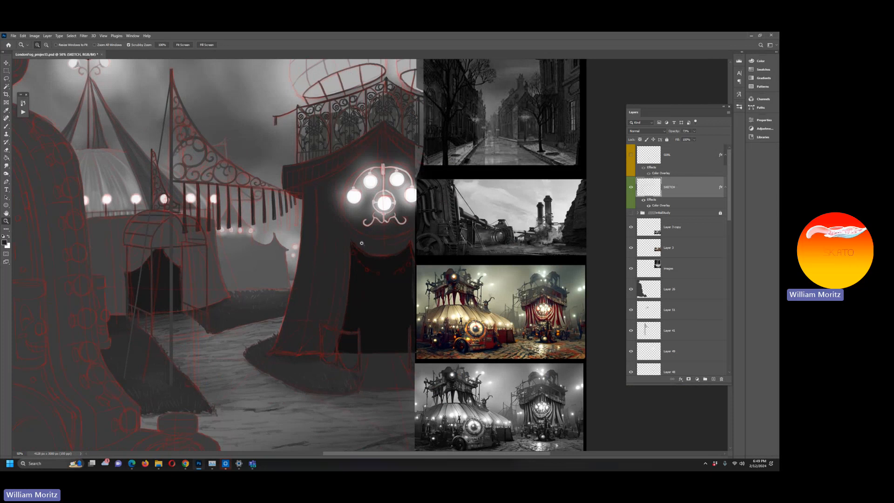
pyautogui.press('i')
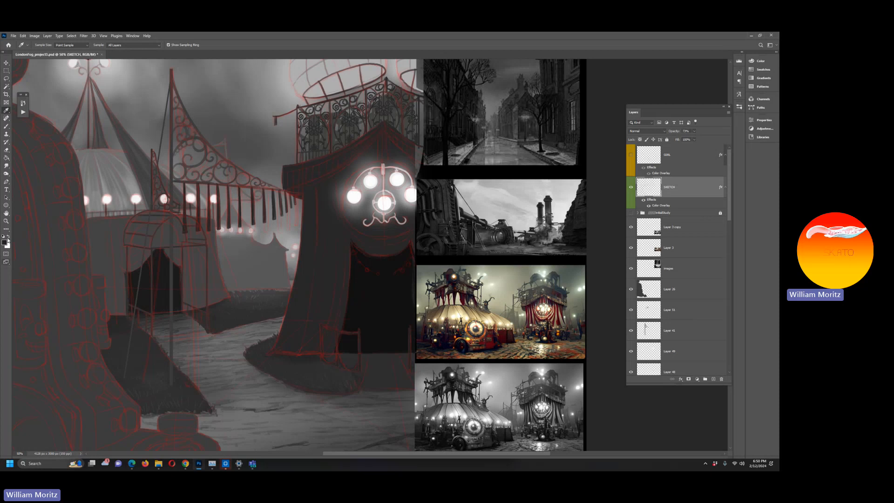
pyautogui.click(6, 221)
pyautogui.keyDown('alt'); pyautogui.click(231, 369); pyautogui.keyUp('alt')
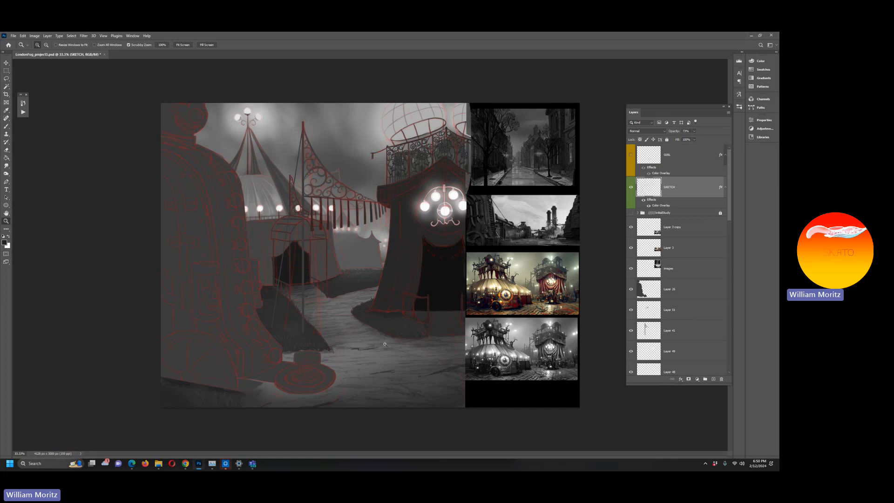
pyautogui.click(562, 382)
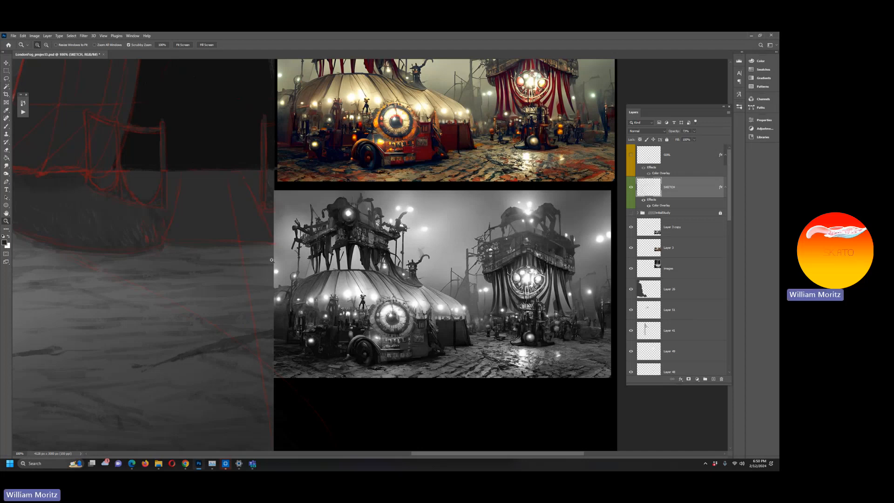
# Select the layer holding the large dark tent with the glowing lamps directly from the canvas.
pyautogui.keyDown('alt'); pyautogui.click(199, 255); pyautogui.keyUp('alt')
pyautogui.keyDown('alt'); pyautogui.click(199, 256); pyautogui.keyUp('alt')
pyautogui.keyDown('alt'); pyautogui.click(199, 255); pyautogui.keyUp('alt')
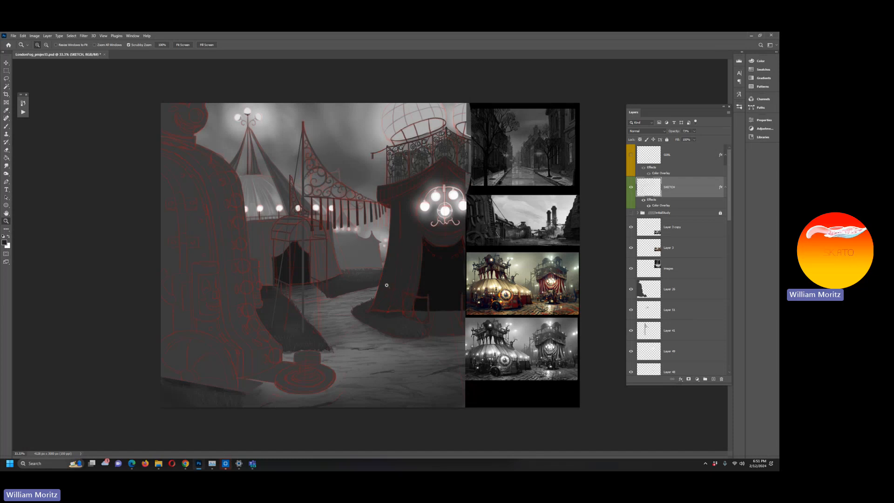
pyautogui.press('v')
pyautogui.rightClick(391, 266)
pyautogui.click(402, 267)
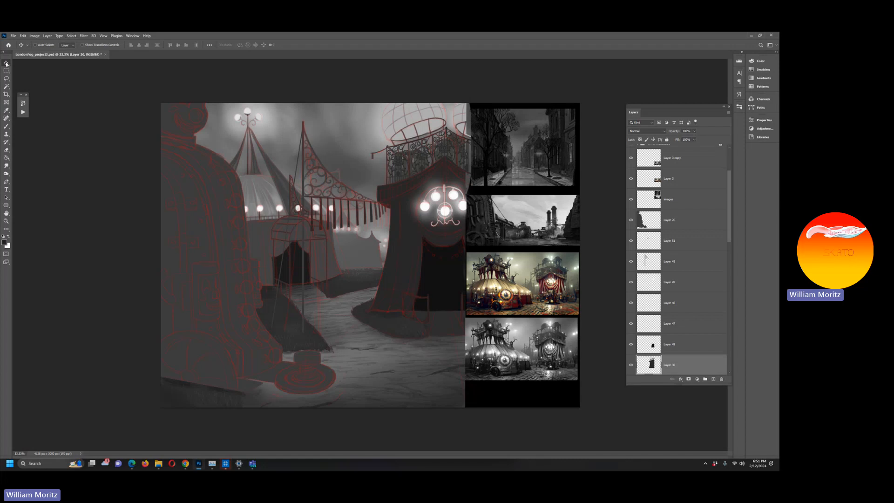
pyautogui.rightClick(392, 263)
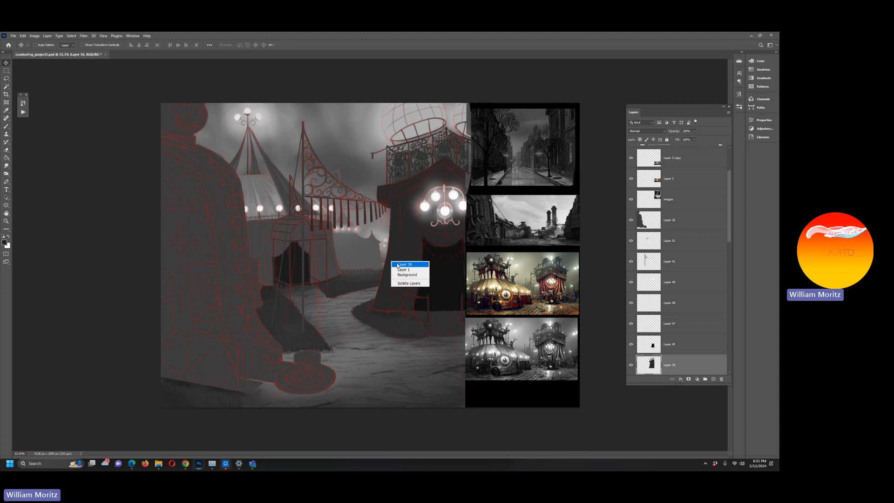
pyautogui.click(396, 264)
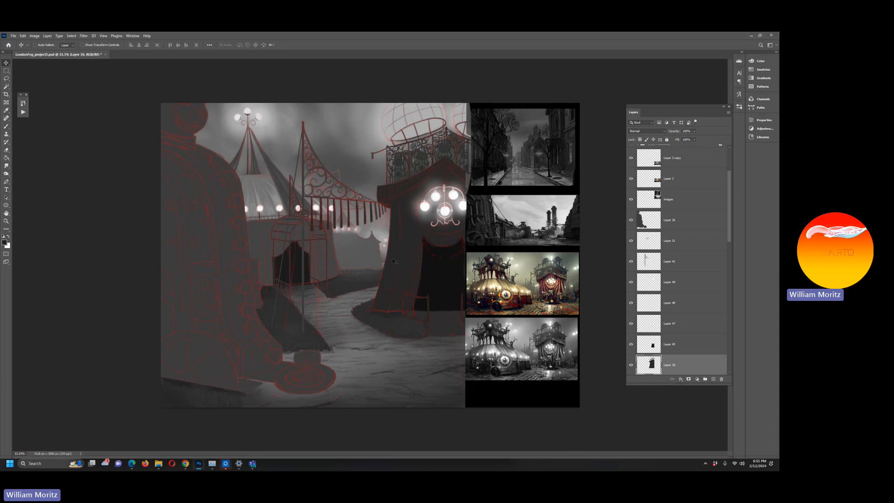
pyautogui.rightClick(393, 259)
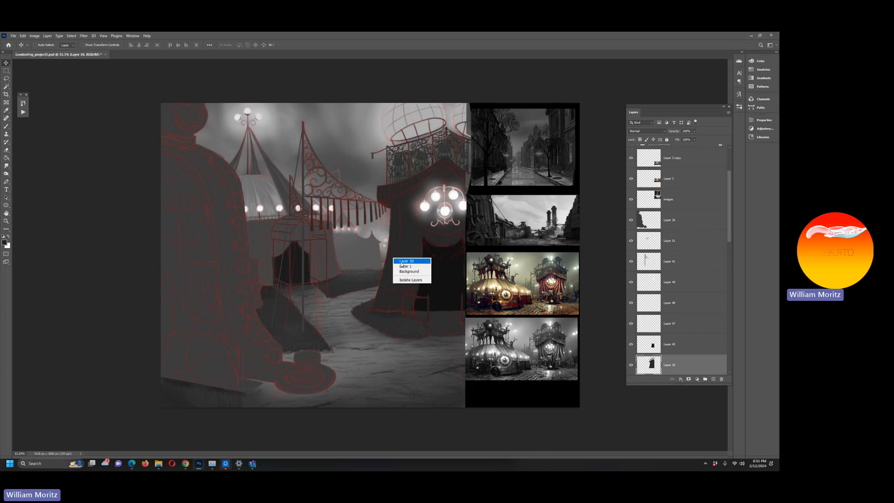
pyautogui.click(401, 264)
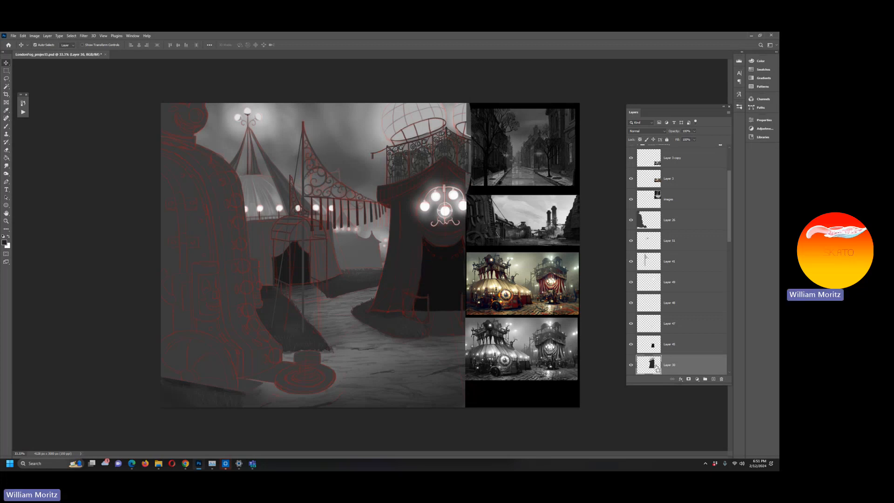
# Load the dark tent layer's outline as a selection and check the doorway layer above by toggling its visibility.
pyautogui.keyDown('ctrl'); pyautogui.click(652, 368); pyautogui.keyUp('ctrl')
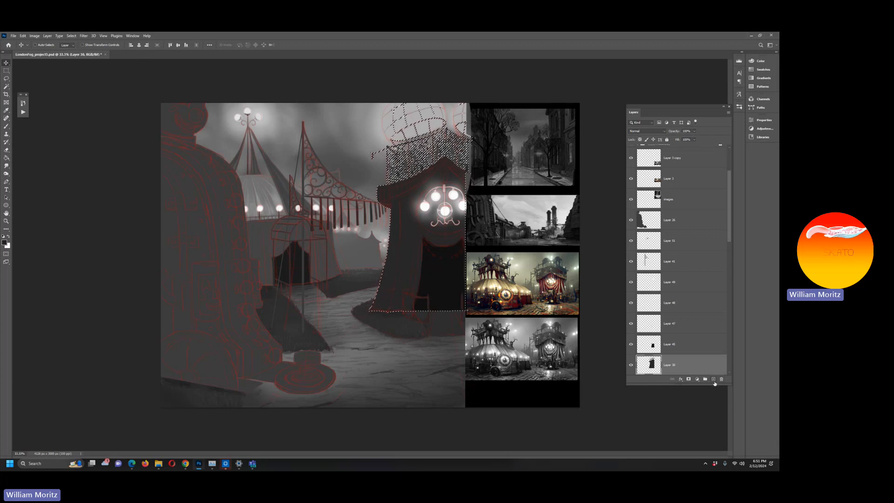
pyautogui.click(631, 345)
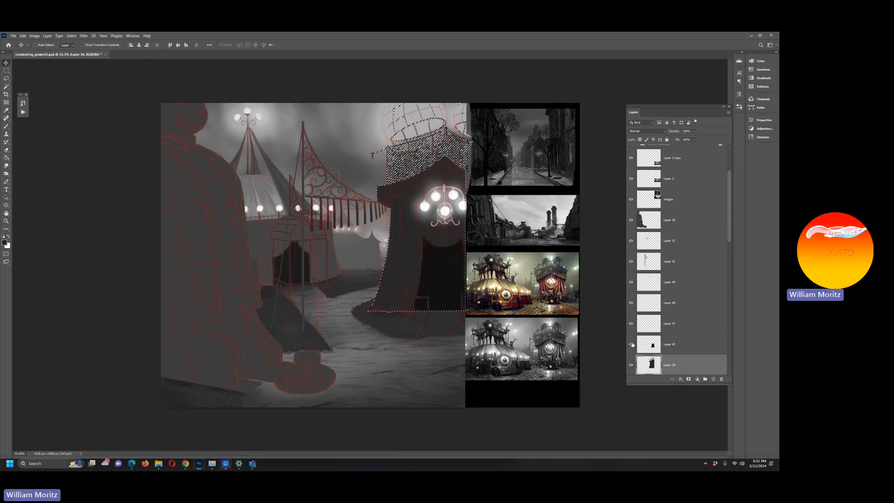
pyautogui.click(632, 346)
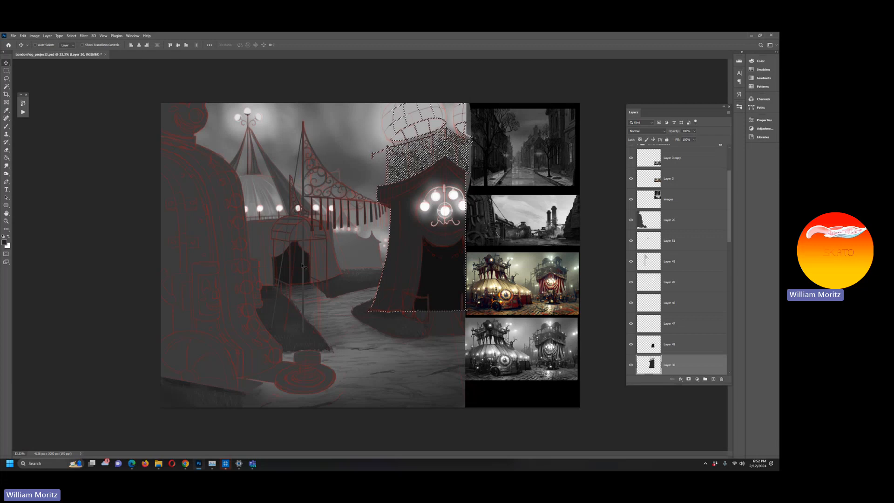
# Examine the tent lighting and values in the grayscale circus reference image up close.
pyautogui.click(6, 221)
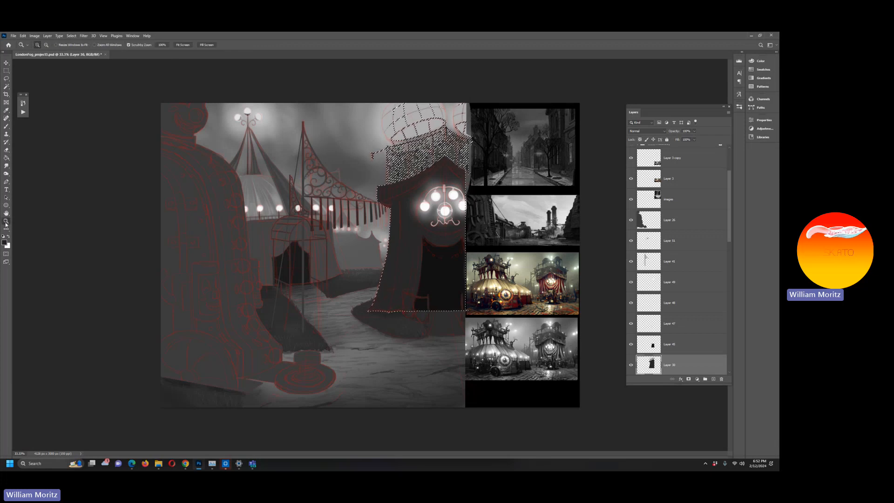
pyautogui.click(540, 350)
pyautogui.click(541, 353)
pyautogui.click(517, 355)
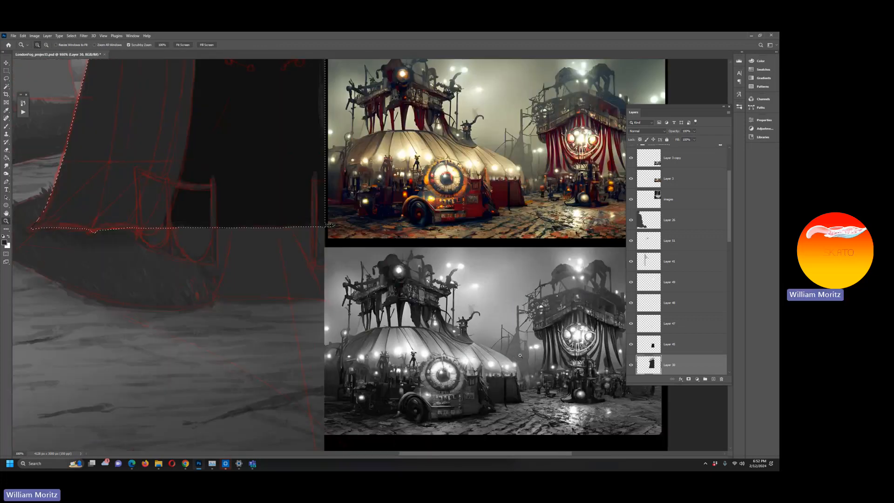
pyautogui.click(516, 356)
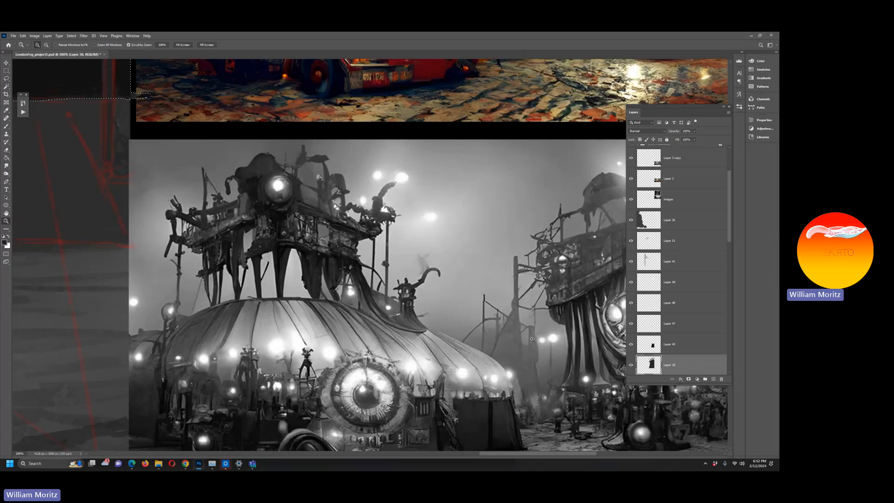
pyautogui.press('alt')
pyautogui.press('alt')
pyautogui.keyDown('alt'); pyautogui.click(460, 319); pyautogui.keyUp('alt')
pyautogui.keyDown('alt'); pyautogui.click(460, 319); pyautogui.keyUp('alt')
pyautogui.keyDown('alt'); pyautogui.click(460, 318); pyautogui.keyUp('alt')
# Examine the painted tents, hanging banners and path up close, and review the whole composition beside the references.
pyautogui.moveTo(180, 150); pyautogui.dragTo(308, 227)
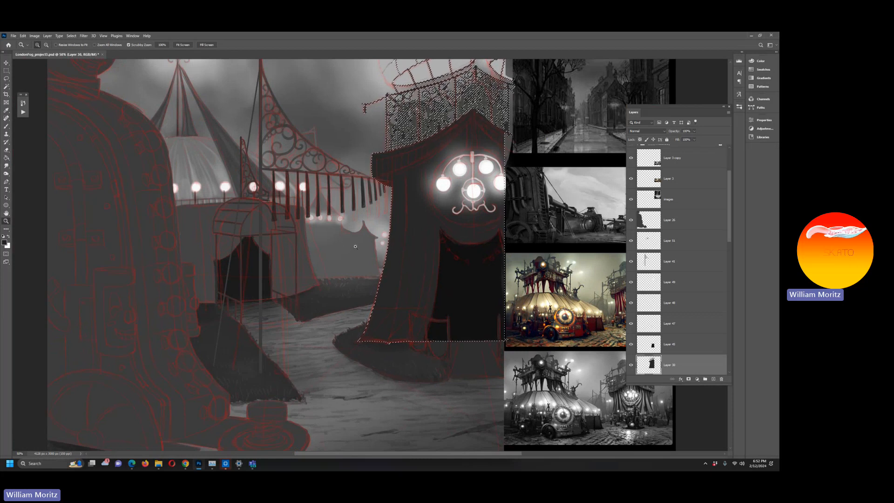
pyautogui.moveTo(356, 271); pyautogui.dragTo(409, 309)
pyautogui.click(395, 237)
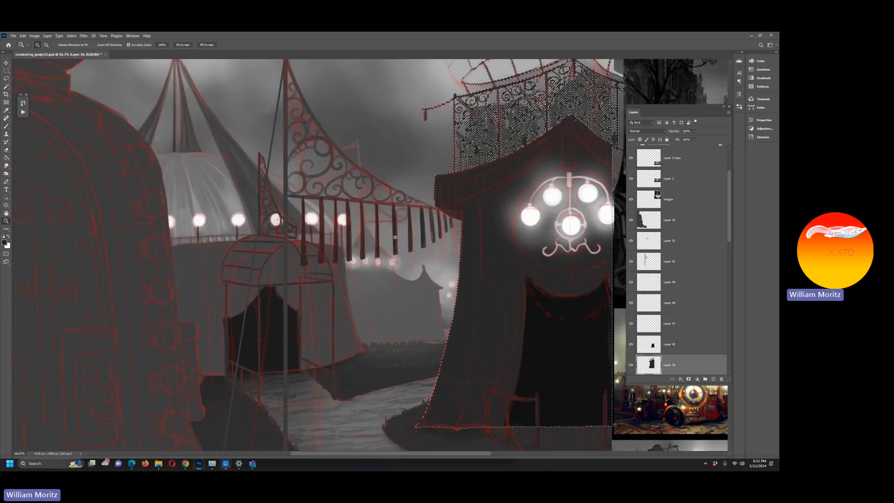
pyautogui.click(395, 238)
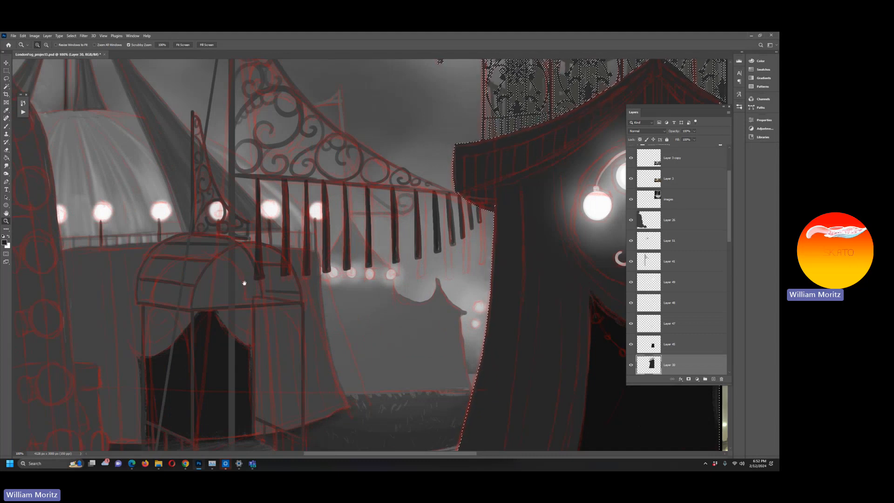
pyautogui.moveTo(244, 283); pyautogui.dragTo(358, 115)
pyautogui.moveTo(355, 377); pyautogui.dragTo(363, 285)
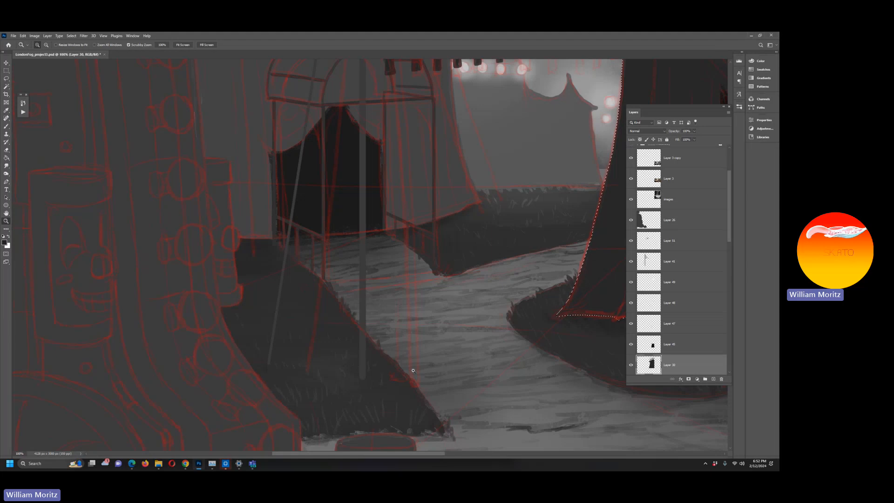
pyautogui.click(46, 45)
pyautogui.click(462, 242)
pyautogui.click(458, 243)
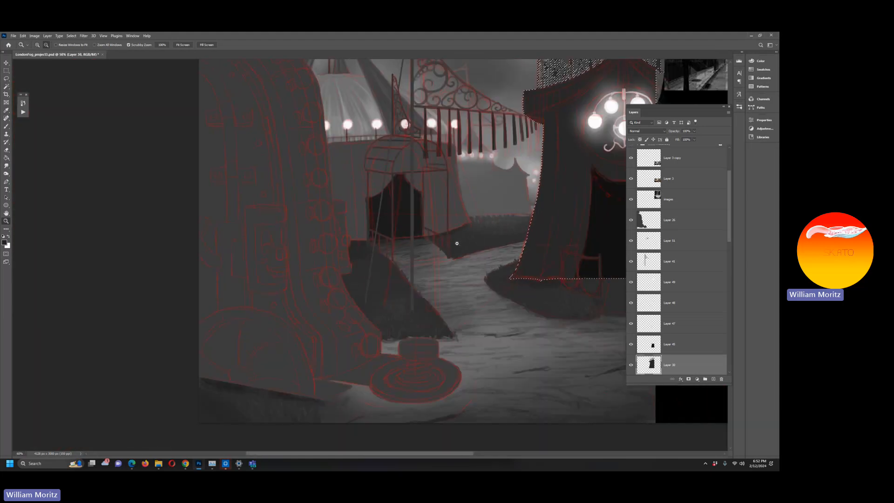
pyautogui.click(456, 243)
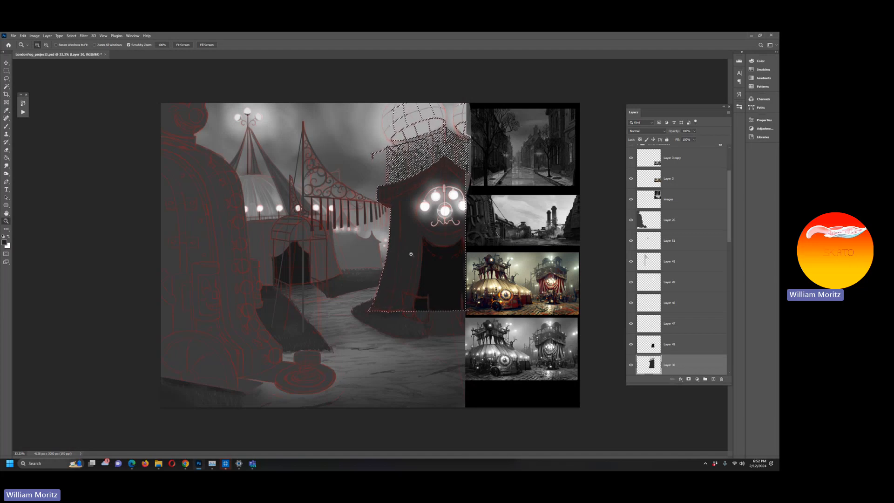
# Create a new layer above the dark tent and sample a gray from the grayscale circus reference image.
pyautogui.click(713, 379)
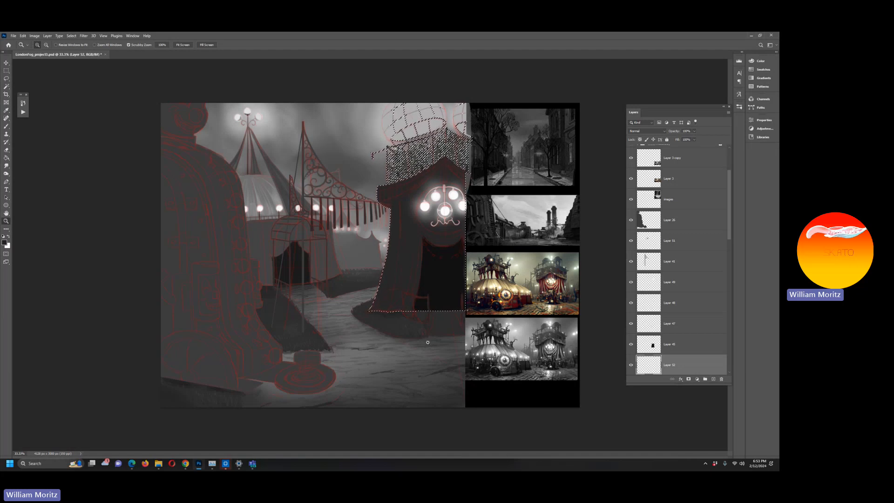
pyautogui.press('i')
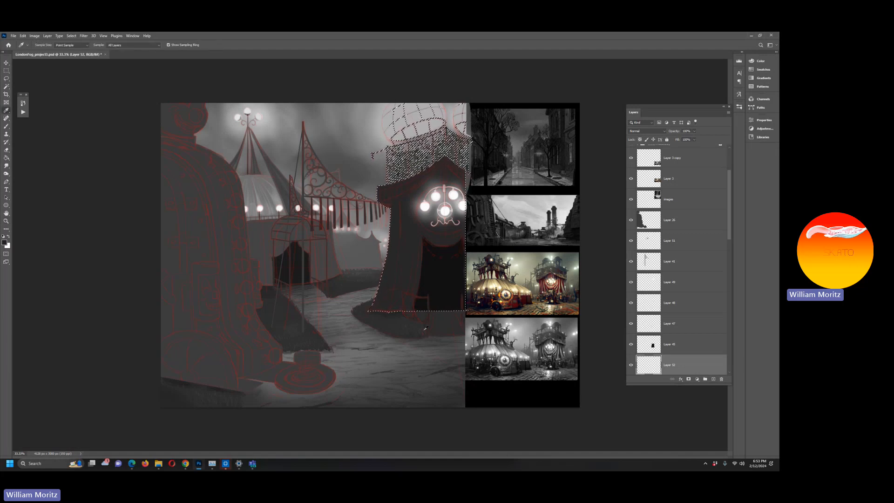
pyautogui.click(6, 220)
pyautogui.click(436, 311)
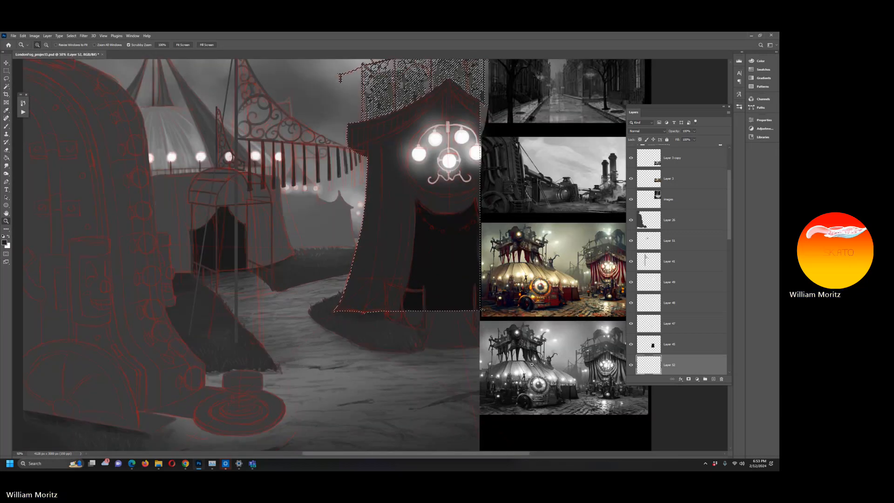
pyautogui.moveTo(532, 365); pyautogui.dragTo(479, 363)
pyautogui.press('i')
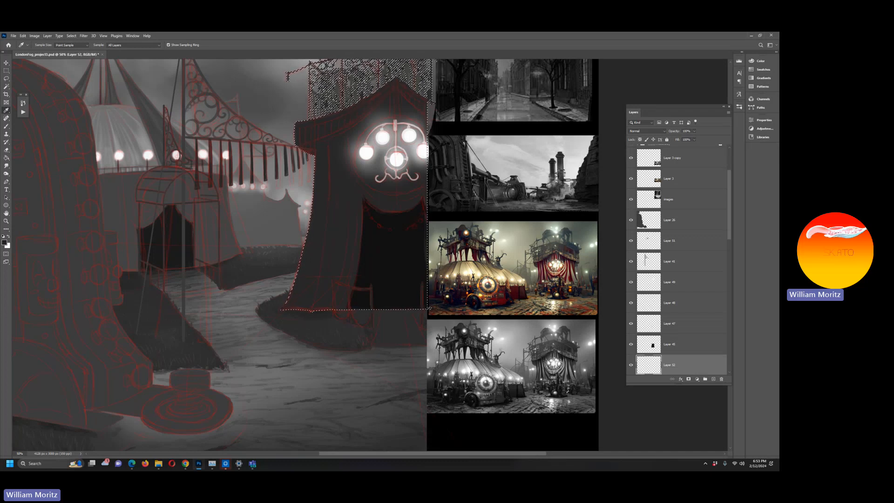
pyautogui.click(572, 372)
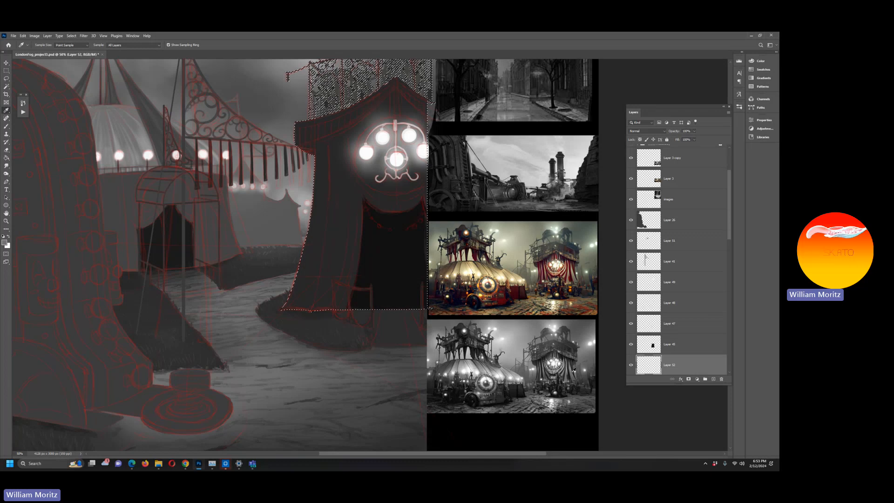
pyautogui.moveTo(247, 209); pyautogui.dragTo(290, 260)
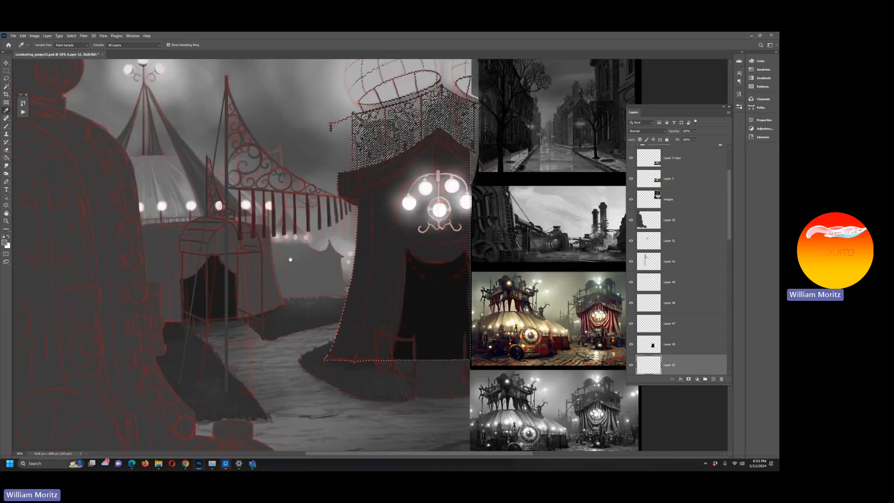
# Choose the Lineart (Legendary) brush preset for painting the dark tent.
pyautogui.press('b')
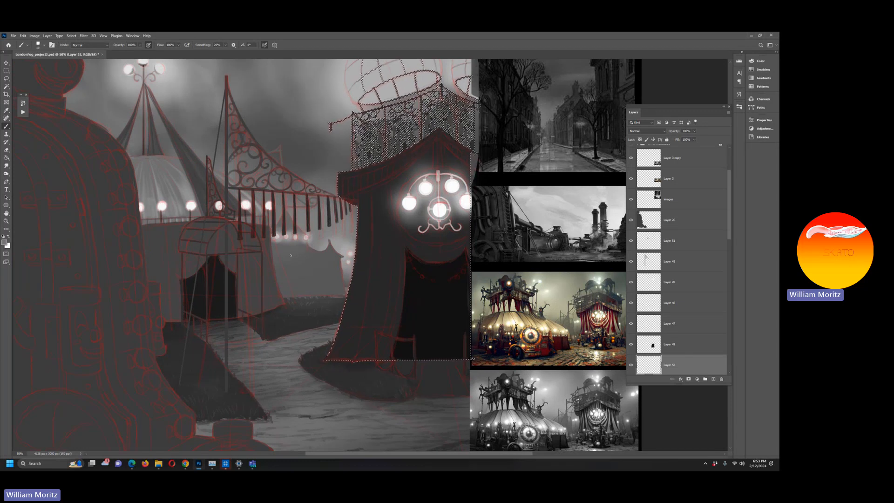
pyautogui.press(']')
pyautogui.press(']')
pyautogui.click(40, 44)
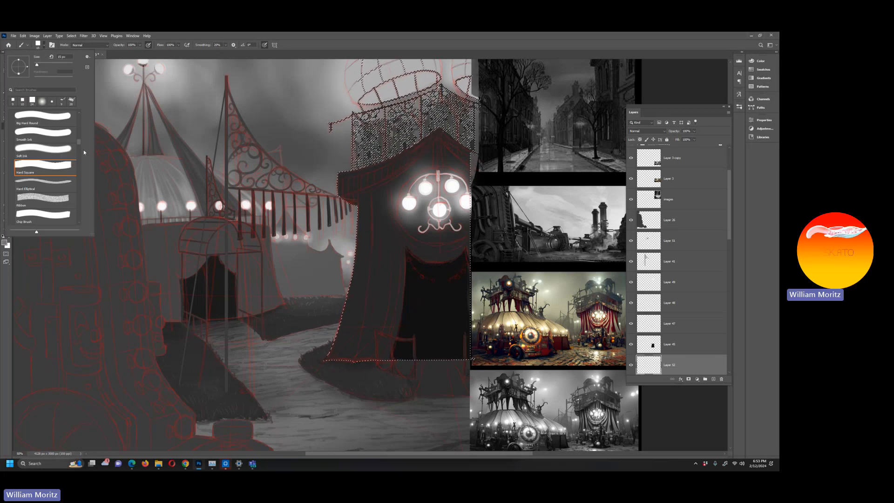
pyautogui.moveTo(80, 142); pyautogui.dragTo(83, 127)
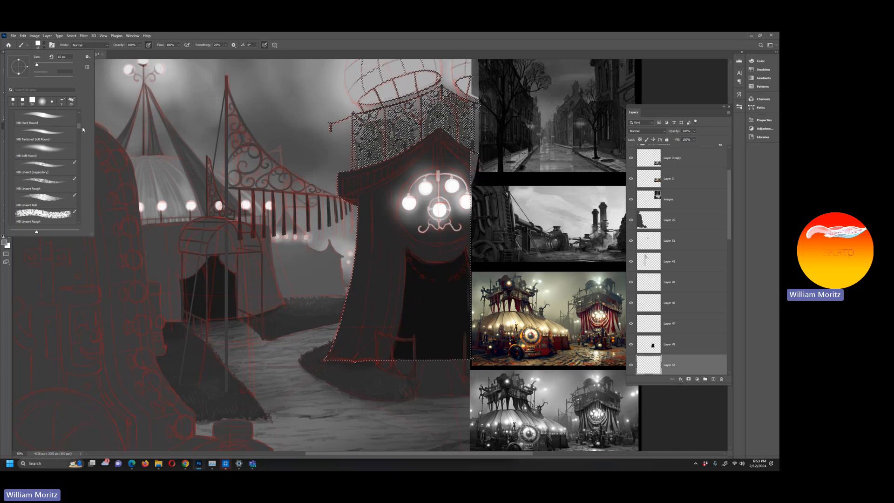
pyautogui.click(45, 170)
pyautogui.click(293, 36)
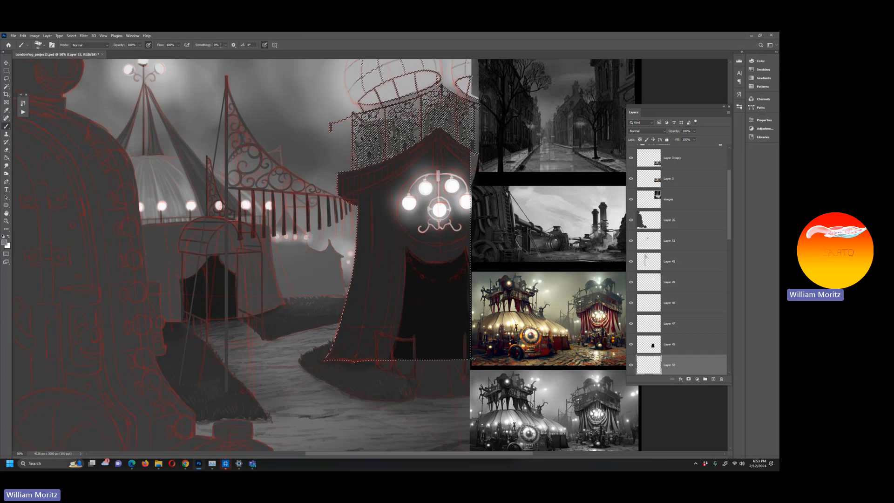
# Set the brush smoothing to 20% and lower the brush opacity.
pyautogui.moveTo(221, 45); pyautogui.dragTo(212, 45)
pyautogui.write('2')
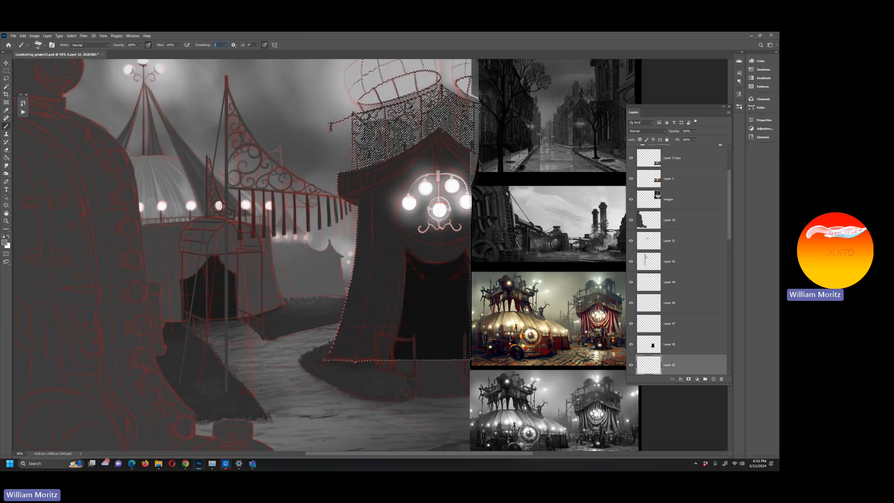
pyautogui.write('0')
pyautogui.click(139, 45)
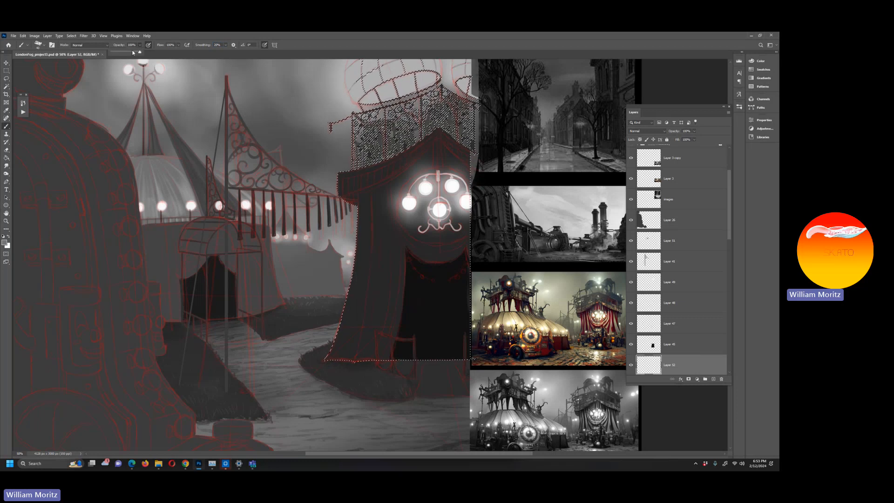
pyautogui.moveTo(133, 52); pyautogui.dragTo(128, 52)
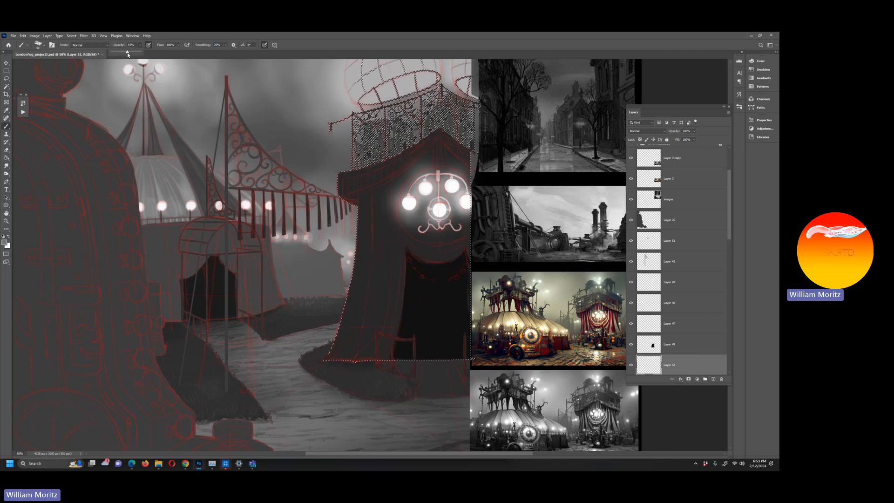
pyautogui.click(358, 48)
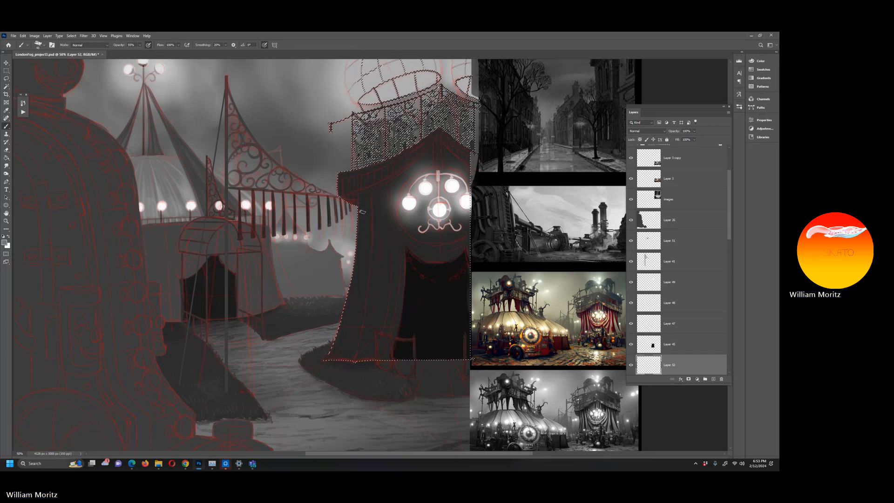
# Paint lighter gray vertical stripes along the folds at the left edge of the dark tent, inside the selection.
pyautogui.moveTo(369, 196); pyautogui.dragTo(370, 237)
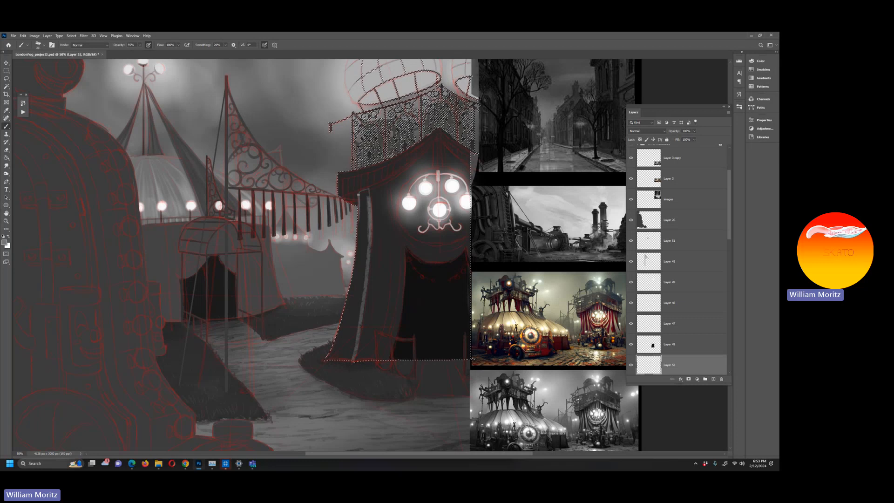
pyautogui.moveTo(359, 214)
pyautogui.mouseDown()
pyautogui.moveTo(353, 278)
pyautogui.moveTo(327, 359)
pyautogui.mouseUp()
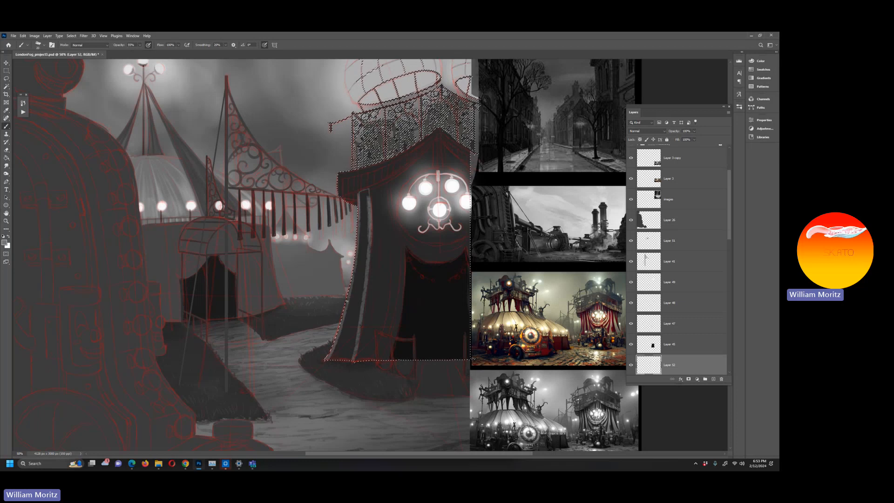
pyautogui.moveTo(347, 301)
pyautogui.mouseDown()
pyautogui.moveTo(357, 329)
pyautogui.moveTo(352, 362)
pyautogui.moveTo(355, 331)
pyautogui.moveTo(351, 358)
pyautogui.mouseUp()
pyautogui.moveTo(355, 318); pyautogui.dragTo(344, 359)
pyautogui.moveTo(354, 309)
pyautogui.mouseDown()
pyautogui.moveTo(335, 365)
pyautogui.moveTo(352, 305)
pyautogui.mouseUp()
pyautogui.moveTo(349, 305)
pyautogui.mouseDown()
pyautogui.moveTo(332, 363)
pyautogui.moveTo(360, 256)
pyautogui.moveTo(354, 279)
pyautogui.moveTo(362, 196)
pyautogui.mouseUp()
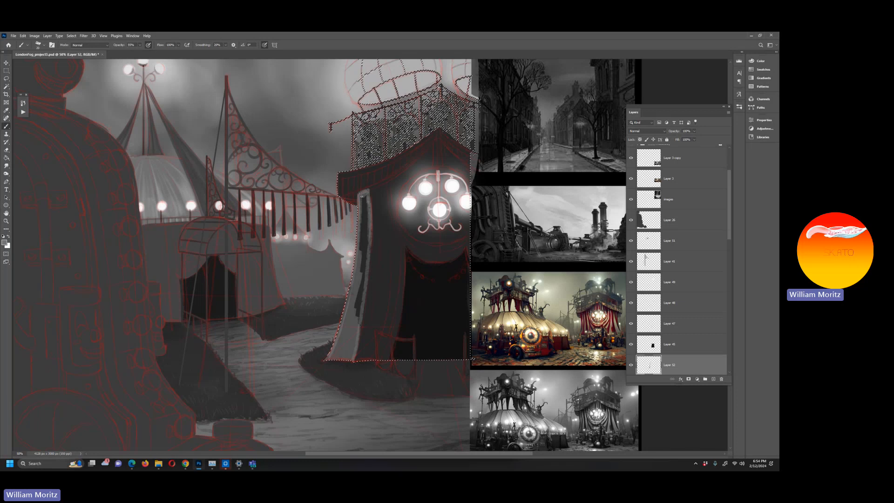
# Fill in the outermost light stripe on the dark tent's left flap with layered gray strokes, varying the brush size.
pyautogui.moveTo(362, 196); pyautogui.dragTo(360, 267)
pyautogui.press(']')
pyautogui.moveTo(365, 193); pyautogui.dragTo(353, 321)
pyautogui.moveTo(362, 220); pyautogui.dragTo(353, 319)
pyautogui.moveTo(365, 204); pyautogui.dragTo(358, 316)
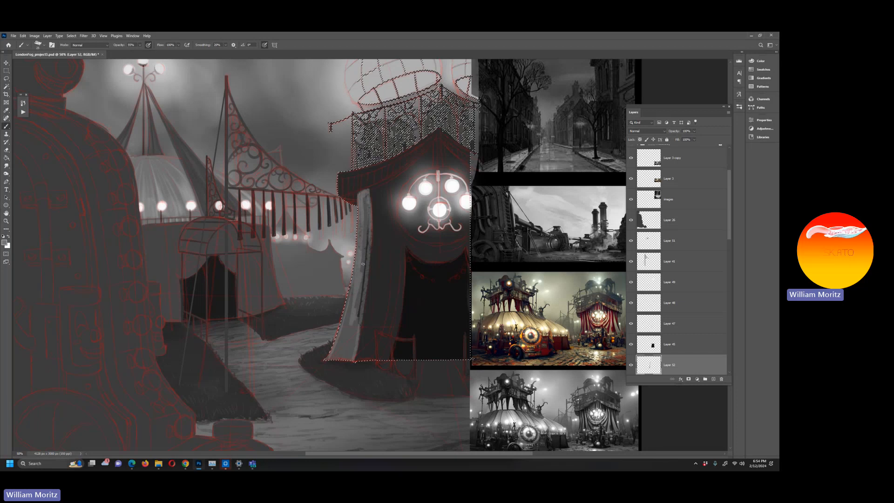
pyautogui.moveTo(363, 264); pyautogui.dragTo(359, 322)
pyautogui.moveTo(364, 284); pyautogui.dragTo(369, 208)
pyautogui.press('[')
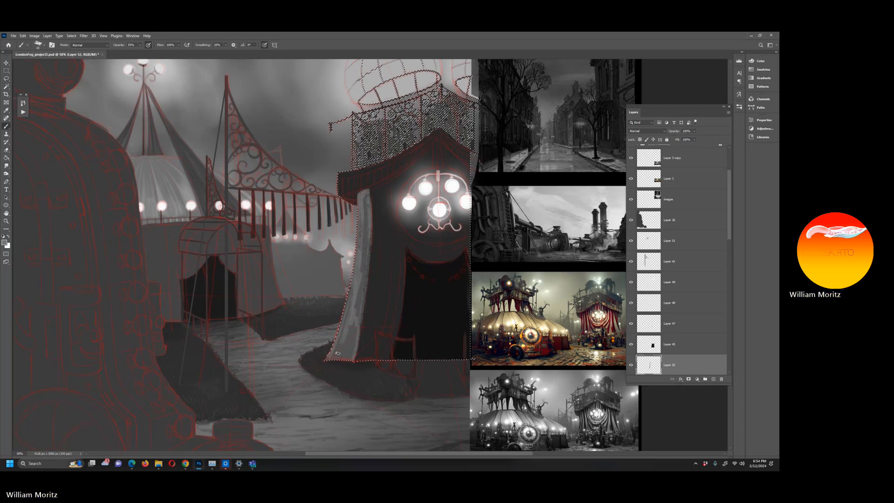
pyautogui.moveTo(338, 353)
pyautogui.mouseDown()
pyautogui.moveTo(353, 287)
pyautogui.moveTo(332, 364)
pyautogui.moveTo(349, 319)
pyautogui.moveTo(340, 367)
pyautogui.moveTo(366, 249)
pyautogui.mouseUp()
pyautogui.moveTo(361, 303); pyautogui.dragTo(365, 215)
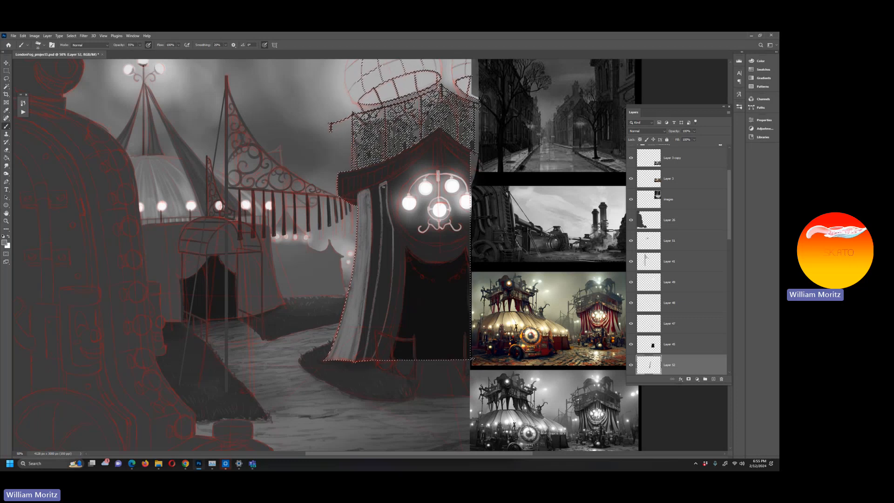
# Paint a second light gray stripe down the tent flap, following the sketched fold between the outer stripe and the entrance.
pyautogui.moveTo(385, 201)
pyautogui.mouseDown()
pyautogui.moveTo(392, 237)
pyautogui.moveTo(384, 206)
pyautogui.moveTo(372, 354)
pyautogui.mouseUp()
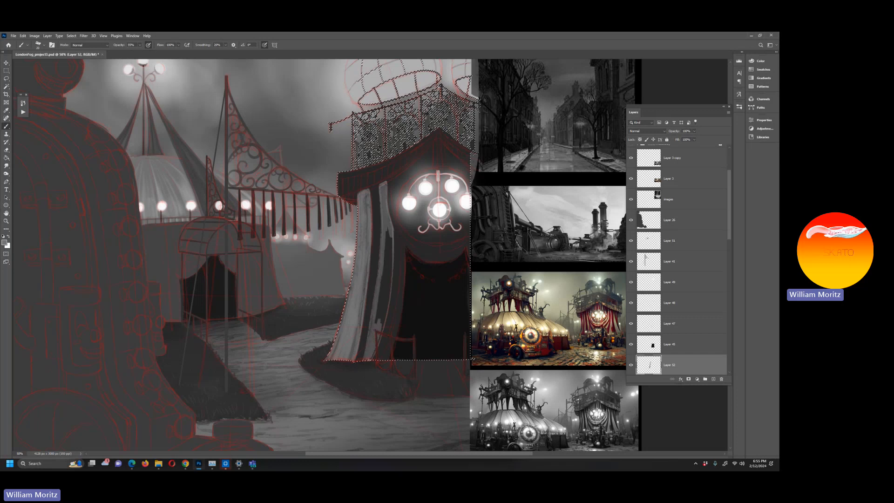
pyautogui.moveTo(384, 315); pyautogui.dragTo(381, 324)
pyautogui.moveTo(391, 232)
pyautogui.mouseDown()
pyautogui.moveTo(384, 326)
pyautogui.moveTo(384, 219)
pyautogui.moveTo(375, 332)
pyautogui.moveTo(384, 254)
pyautogui.moveTo(377, 311)
pyautogui.moveTo(388, 273)
pyautogui.moveTo(386, 307)
pyautogui.moveTo(391, 258)
pyautogui.moveTo(390, 300)
pyautogui.mouseUp()
pyautogui.moveTo(385, 212); pyautogui.dragTo(390, 248)
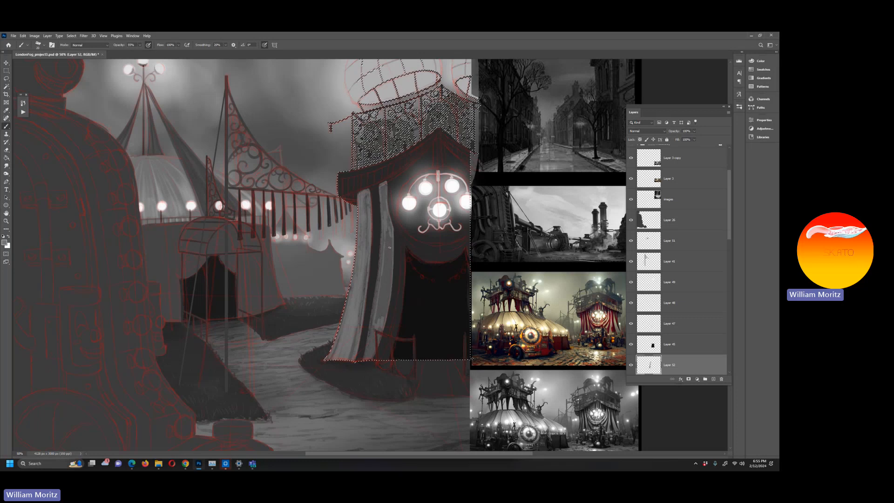
pyautogui.moveTo(386, 211)
pyautogui.mouseDown()
pyautogui.moveTo(386, 200)
pyautogui.moveTo(390, 253)
pyautogui.mouseUp()
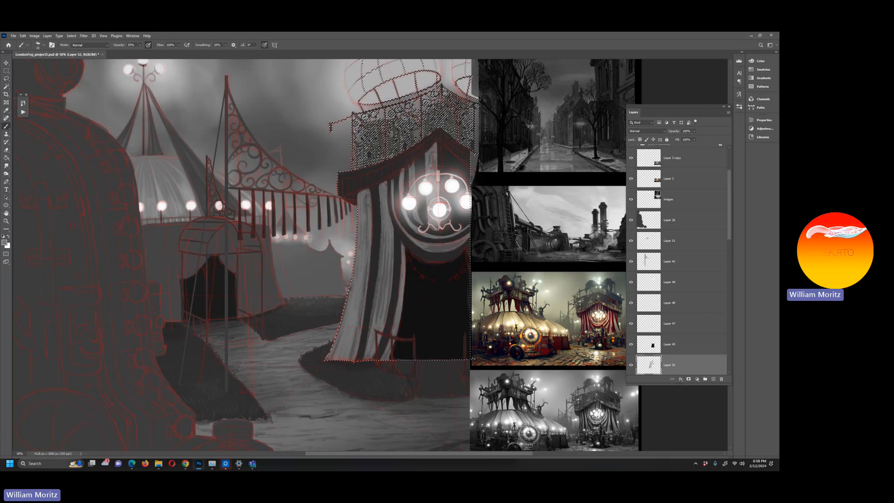
# Clean up and complete the light stripes on the swag behind the round lamps, alternating between eraser and brush.
pyautogui.press(']')
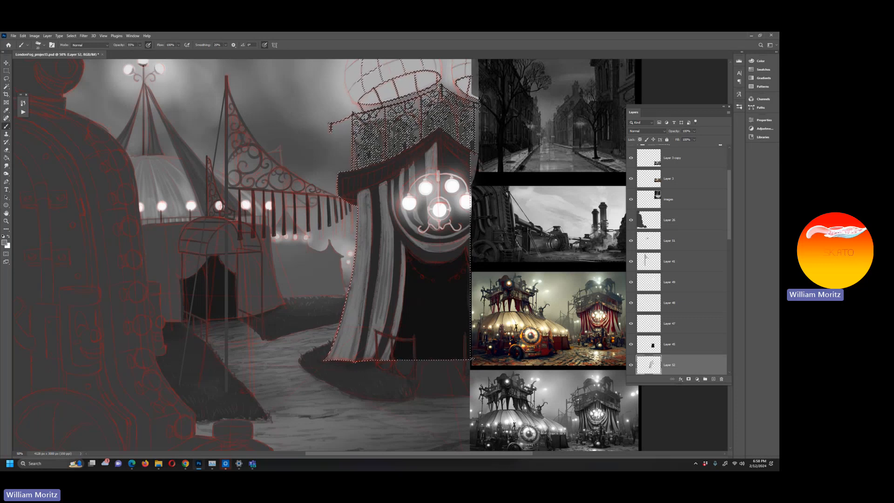
pyautogui.press('e')
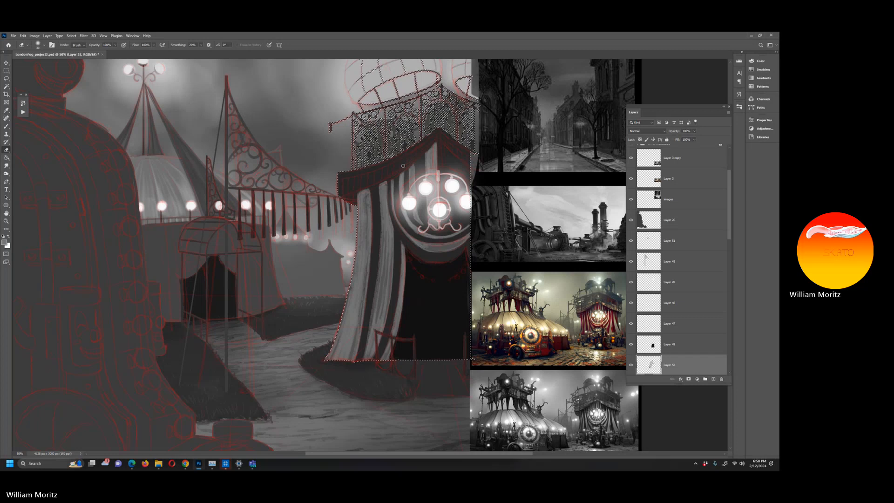
pyautogui.press('b')
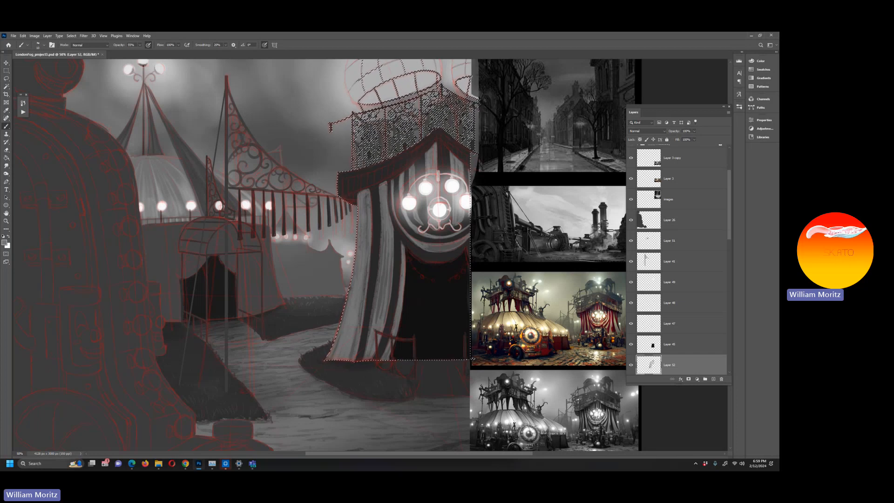
# Select the dark tent's base layer and sample a dark tone from the striped drapes in the grayscale circus reference.
pyautogui.scroll(-3, 675, 279)
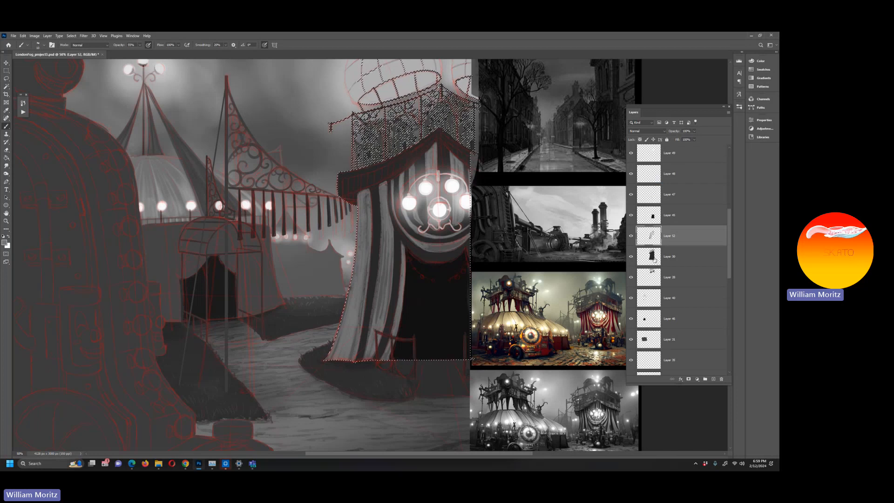
pyautogui.click(651, 258)
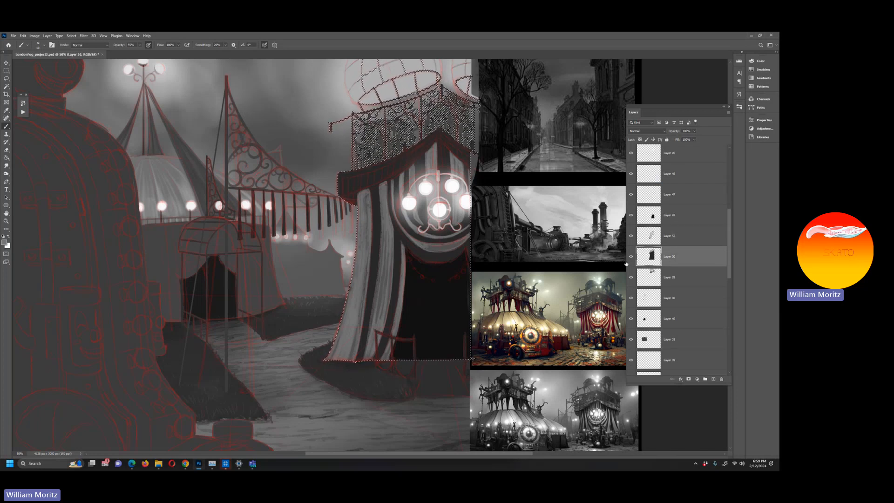
pyautogui.press('i')
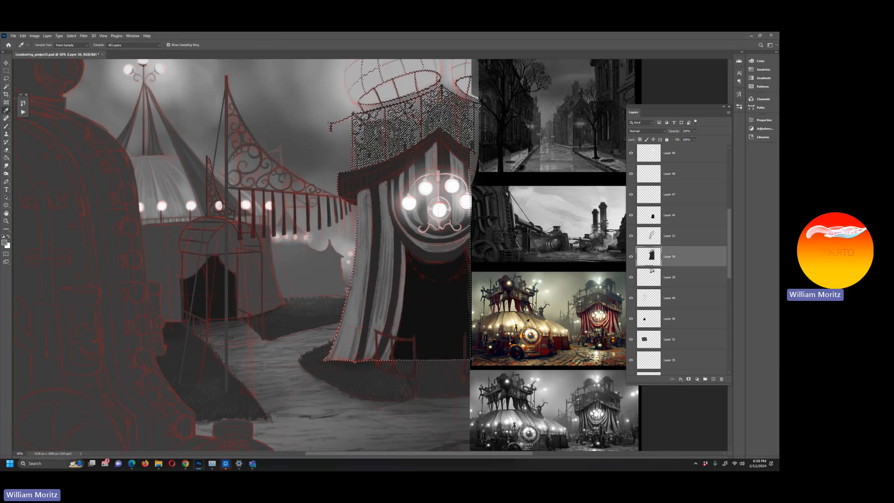
pyautogui.click(6, 221)
pyautogui.click(601, 431)
pyautogui.click(600, 431)
pyautogui.click(601, 429)
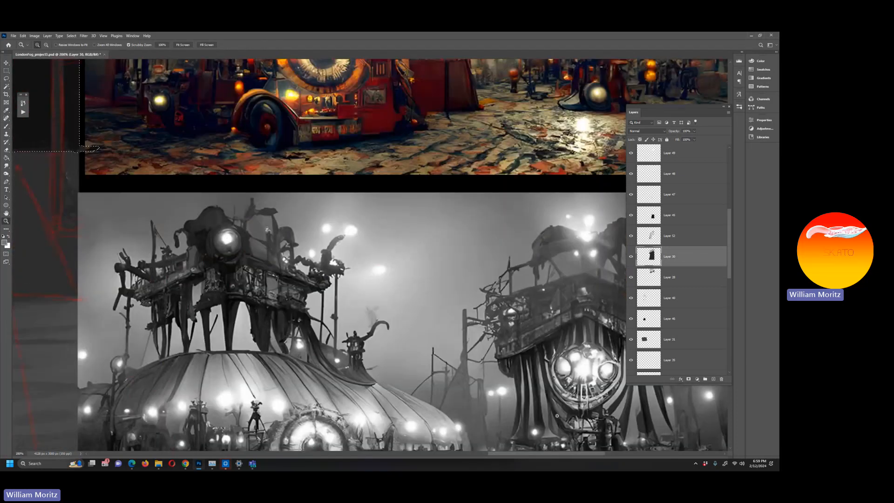
pyautogui.click(558, 407)
pyautogui.press('i')
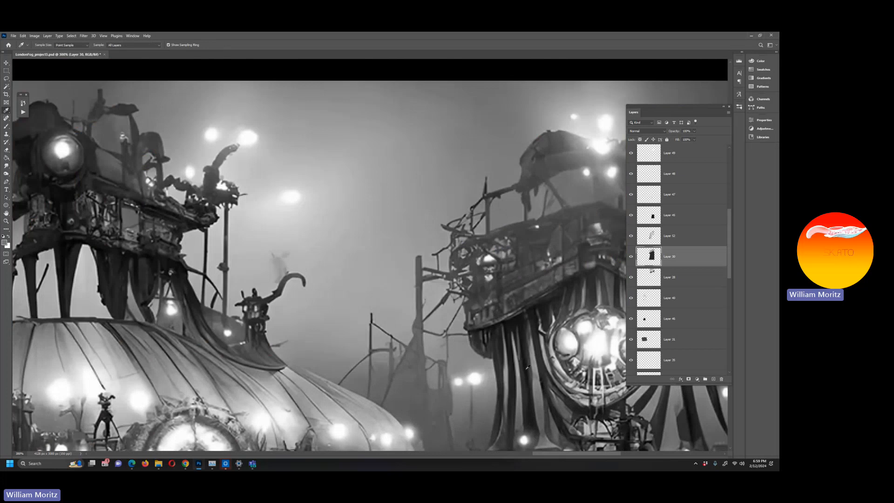
pyautogui.click(529, 366)
# Return to the large striped tent with the brush active and add a new layer above the tent's base layer.
pyautogui.press('z')
pyautogui.keyDown('alt'); pyautogui.click(294, 186); pyautogui.keyUp('alt')
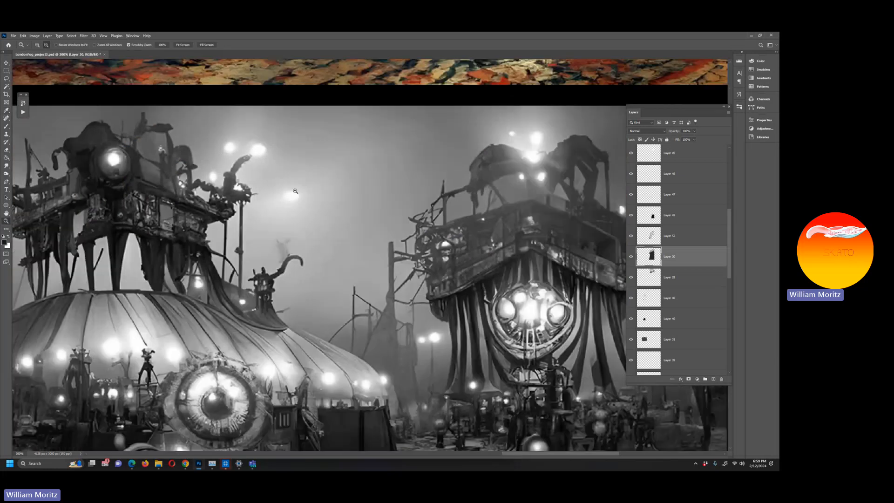
pyautogui.keyDown('alt'); pyautogui.click(293, 186); pyautogui.keyUp('alt')
pyautogui.keyDown('alt'); pyautogui.click(294, 186); pyautogui.keyUp('alt')
pyautogui.moveTo(294, 186); pyautogui.dragTo(484, 415)
pyautogui.moveTo(318, 285); pyautogui.dragTo(474, 309)
pyautogui.press('b')
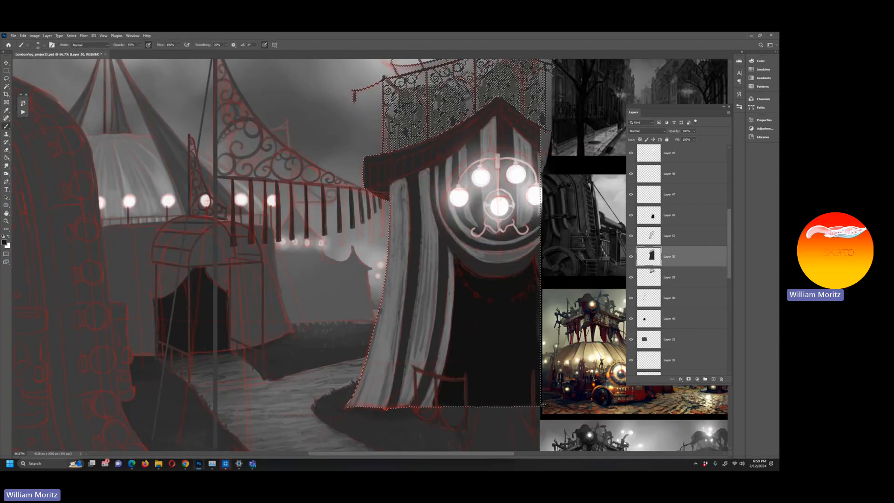
pyautogui.click(713, 379)
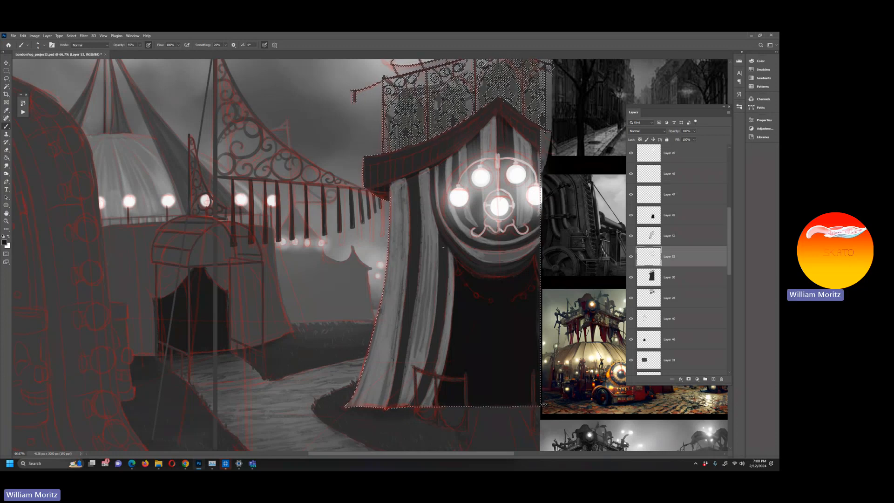
# Paint dark shading into the dark stripes between the light ones and along the swag's lower edge, varying the brush size.
pyautogui.press(']')
pyautogui.press(']')
pyautogui.press(']')
pyautogui.press(']')
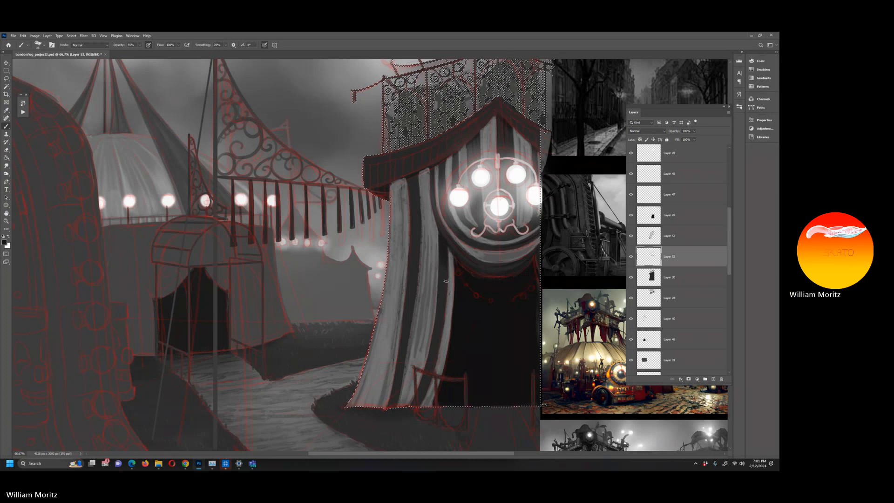
pyautogui.press(']')
pyautogui.press(']')
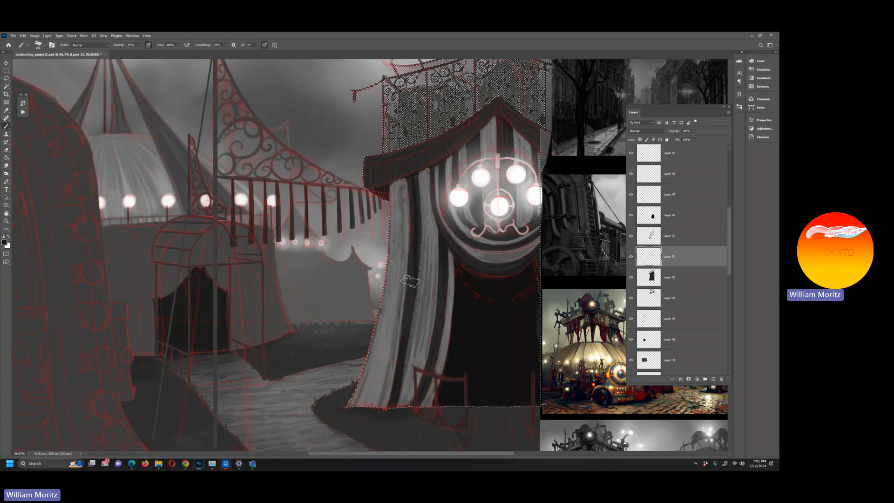
pyautogui.press(']')
pyautogui.press(']')
pyautogui.press(']')
pyautogui.press(']')
pyautogui.press(']')
pyautogui.press(']')
pyautogui.press(']')
pyautogui.press(']')
pyautogui.press(']')
pyautogui.press(']')
pyautogui.press(']')
pyautogui.press(']')
pyautogui.press(']')
pyautogui.press(']')
pyautogui.press(']')
pyautogui.press('[')
pyautogui.press('[')
pyautogui.press('[')
pyautogui.press('[')
pyautogui.press('[')
pyautogui.press('[')
pyautogui.press('[')
pyautogui.press('[')
pyautogui.press('[')
pyautogui.press('[')
pyautogui.press('[')
pyautogui.press('[')
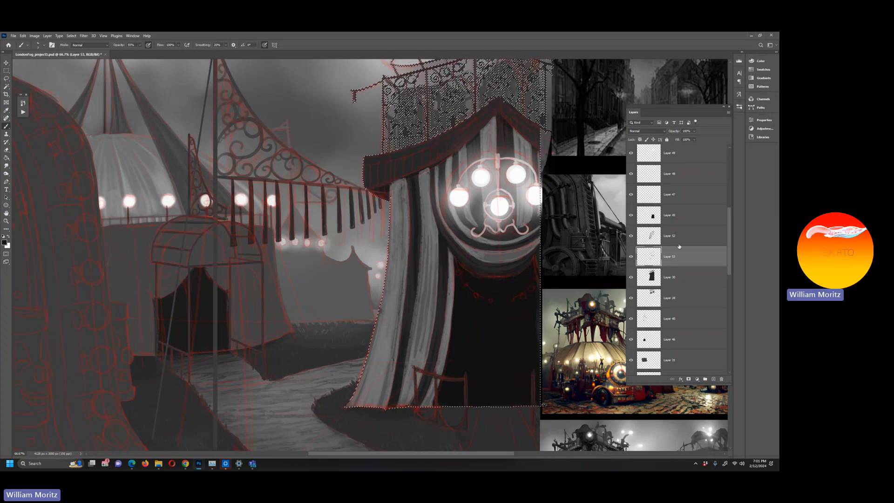
# Load the light stripes as a selection and create a new layer above the dark shading layer.
pyautogui.keyDown('ctrl'); pyautogui.click(653, 257); pyautogui.keyUp('ctrl')
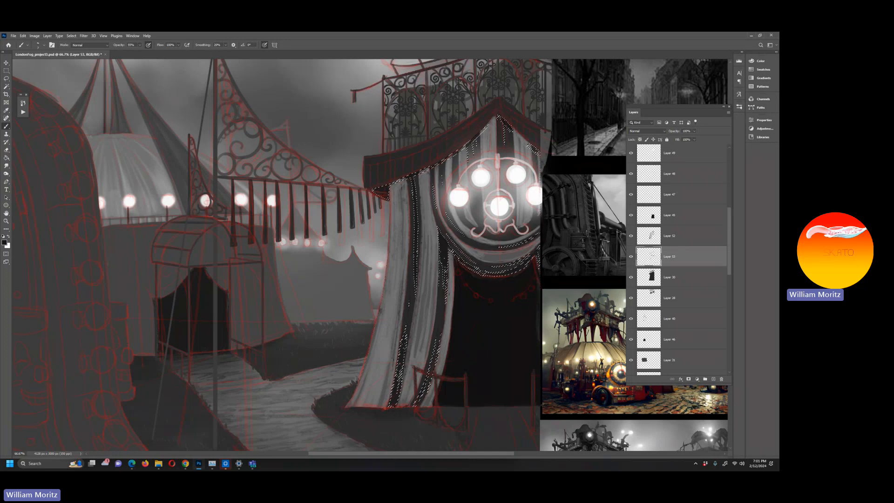
pyautogui.keyDown('ctrl'); pyautogui.click(649, 240); pyautogui.keyUp('ctrl')
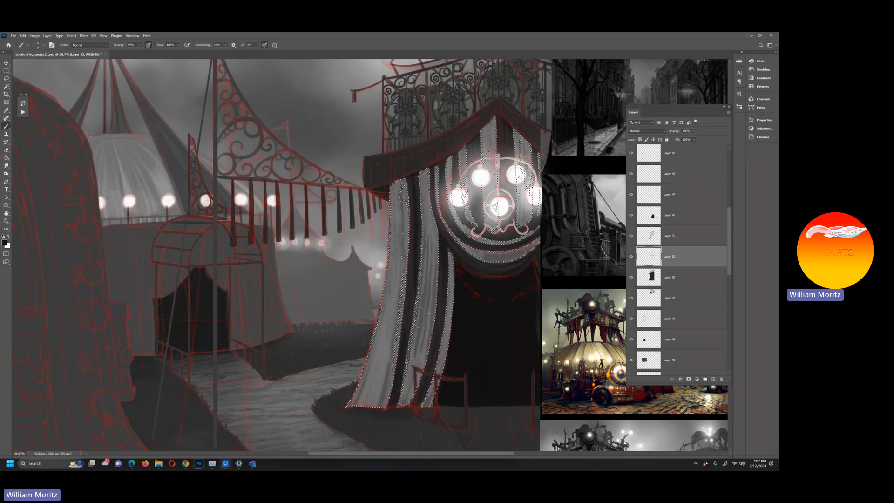
pyautogui.press('i')
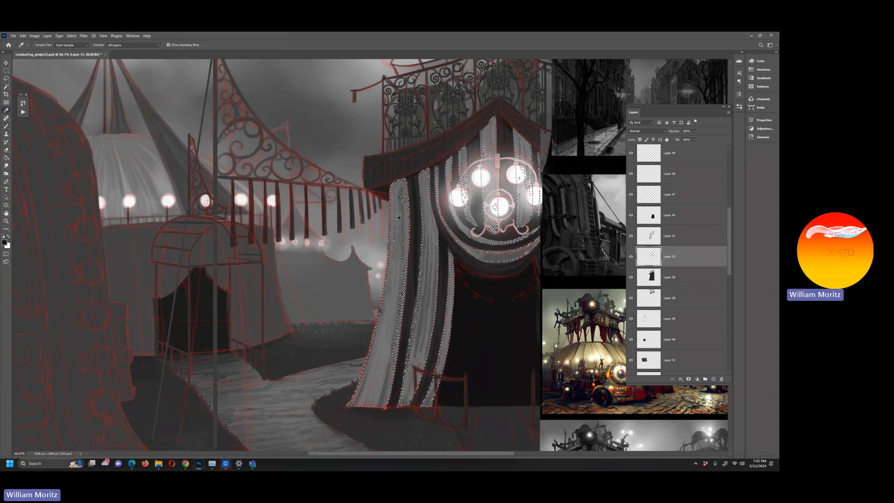
pyautogui.click(713, 379)
# Sample a gray from the drapes beneath the right-hand tent's balcony in the grayscale circus reference.
pyautogui.scroll(-3, 373, 256)
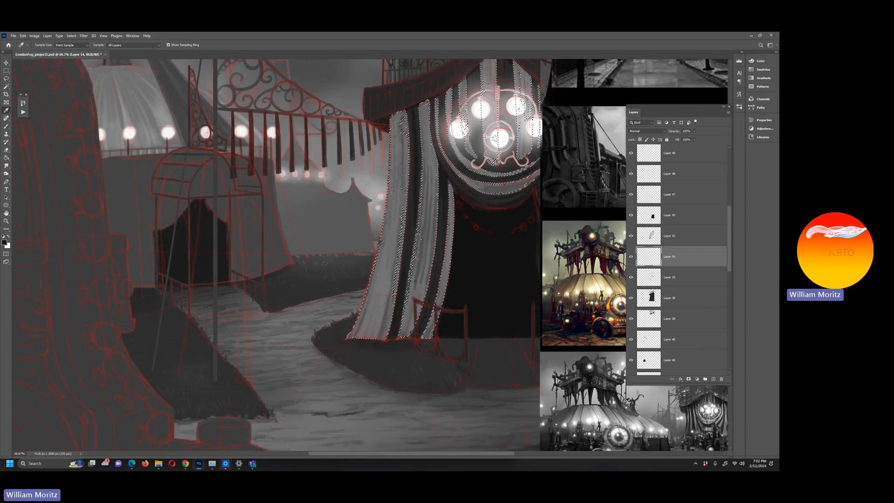
pyautogui.scroll(-1, 372, 256)
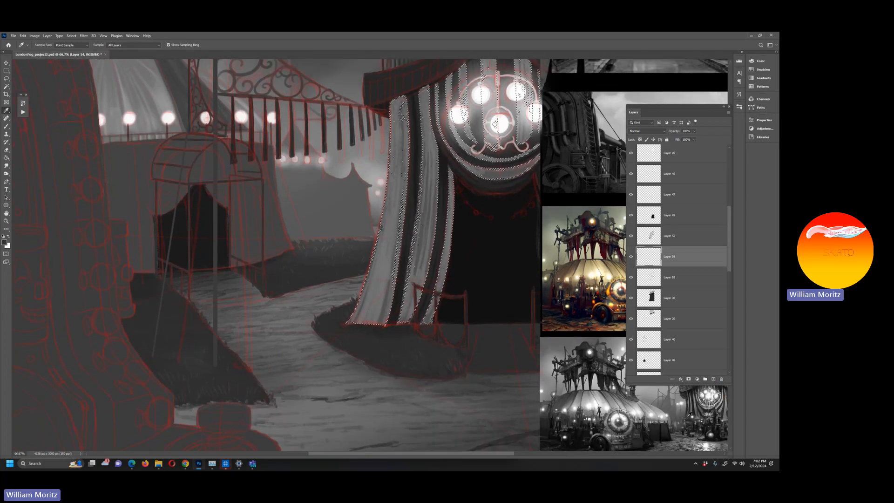
pyautogui.scroll(3, 303, 258)
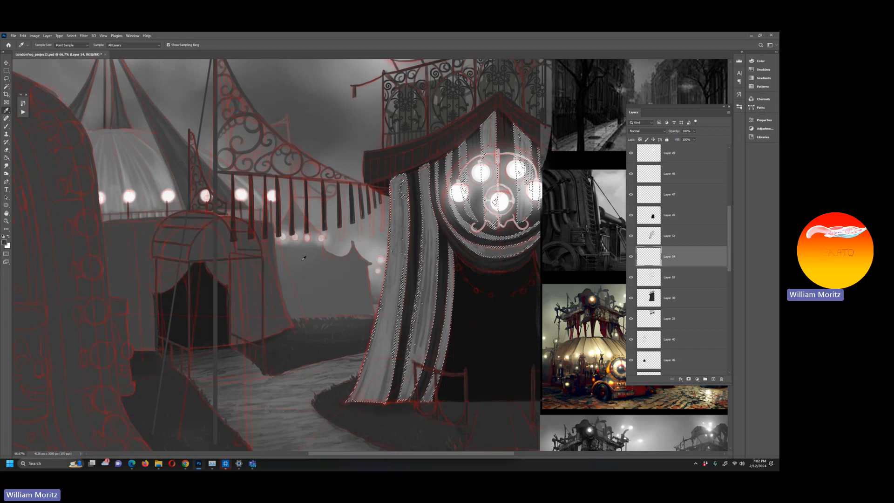
pyautogui.press('b')
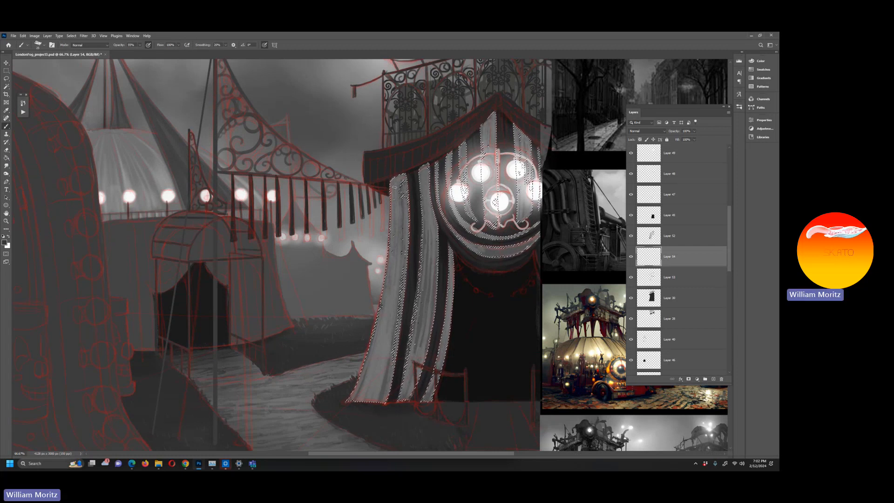
pyautogui.scroll(-3, 426, 215)
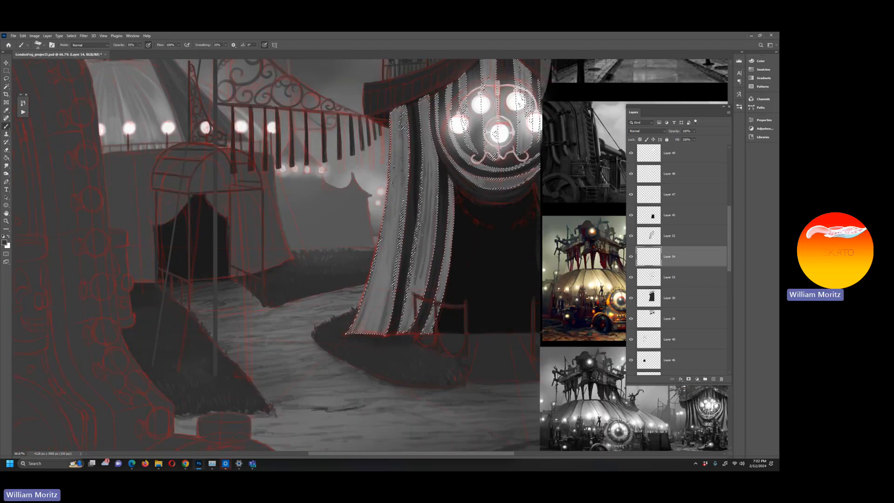
pyautogui.press('i')
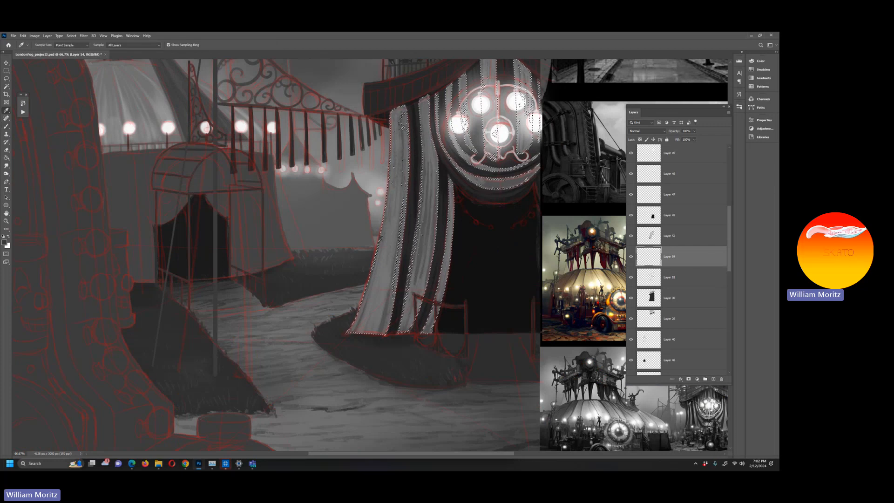
pyautogui.press('z')
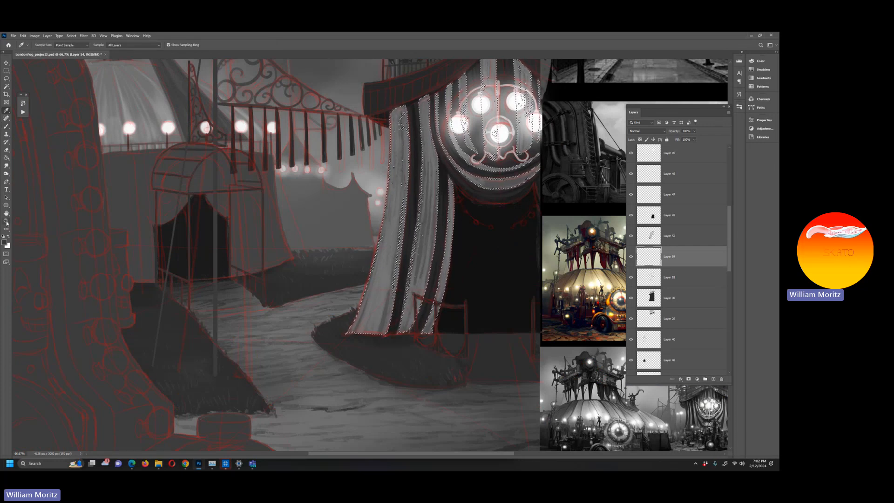
pyautogui.click(709, 411)
pyautogui.click(708, 411)
pyautogui.click(709, 411)
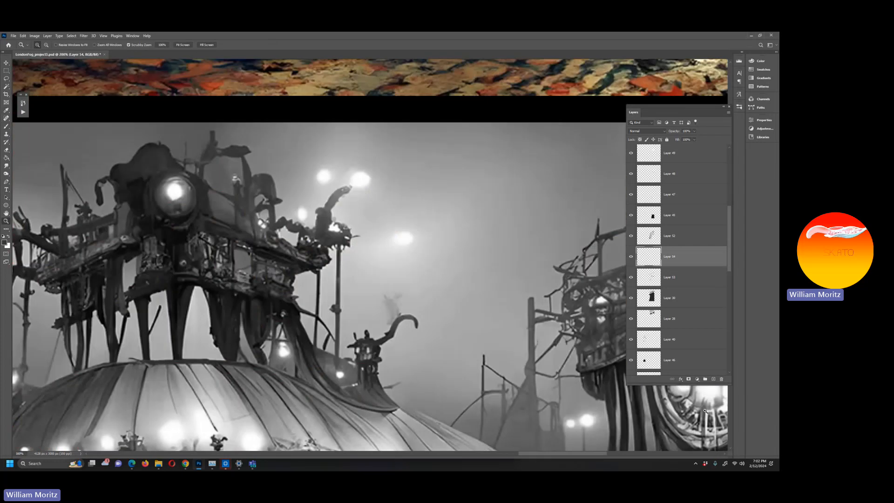
pyautogui.click(709, 411)
pyautogui.moveTo(709, 412); pyautogui.dragTo(378, 380)
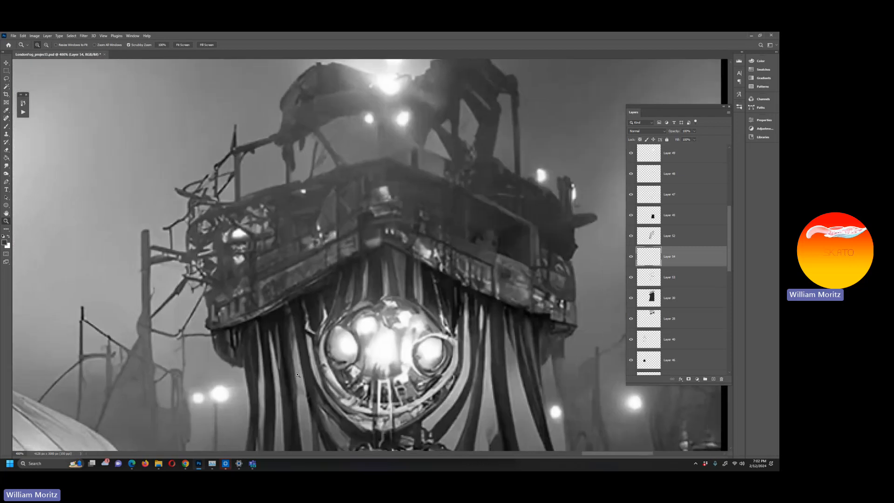
pyautogui.press('i')
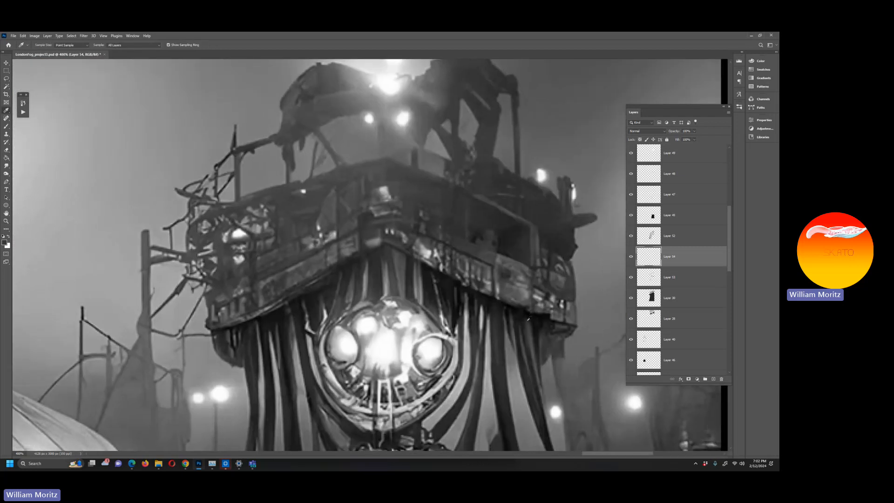
pyautogui.click(527, 330)
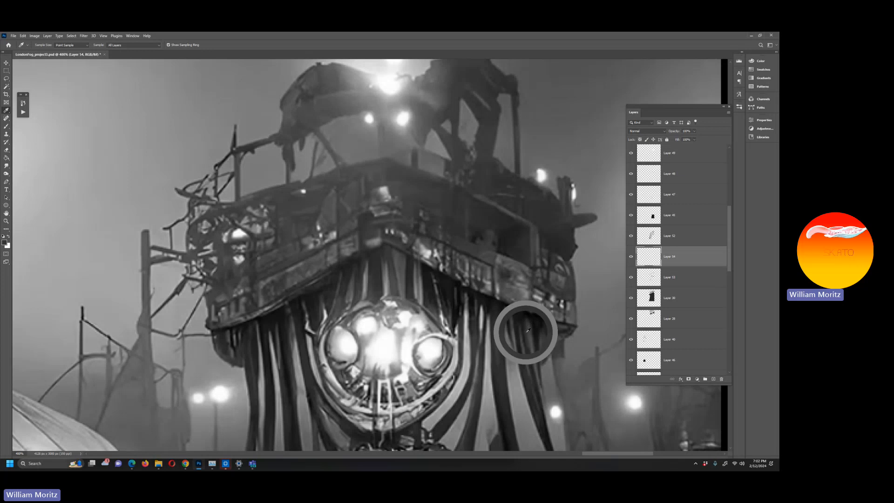
pyautogui.click(6, 221)
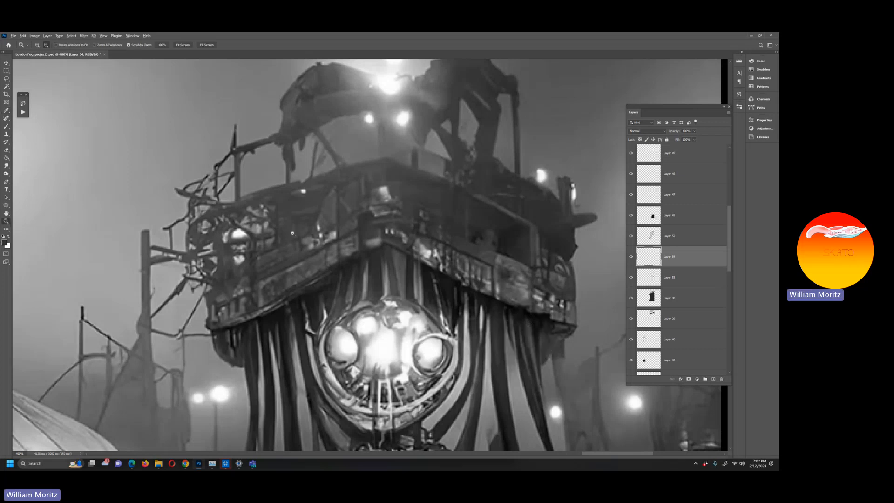
# Return to the striped tent with the brush active and move the new layer above the light stripes layer.
pyautogui.keyDown('alt'); pyautogui.click(289, 230); pyautogui.keyUp('alt')
pyautogui.keyDown('alt'); pyautogui.click(289, 231); pyautogui.keyUp('alt')
pyautogui.keyDown('alt'); pyautogui.click(288, 231); pyautogui.keyUp('alt')
pyautogui.moveTo(334, 268)
pyautogui.mouseDown()
pyautogui.moveTo(610, 466)
pyautogui.moveTo(611, 397)
pyautogui.mouseUp()
pyautogui.press('b')
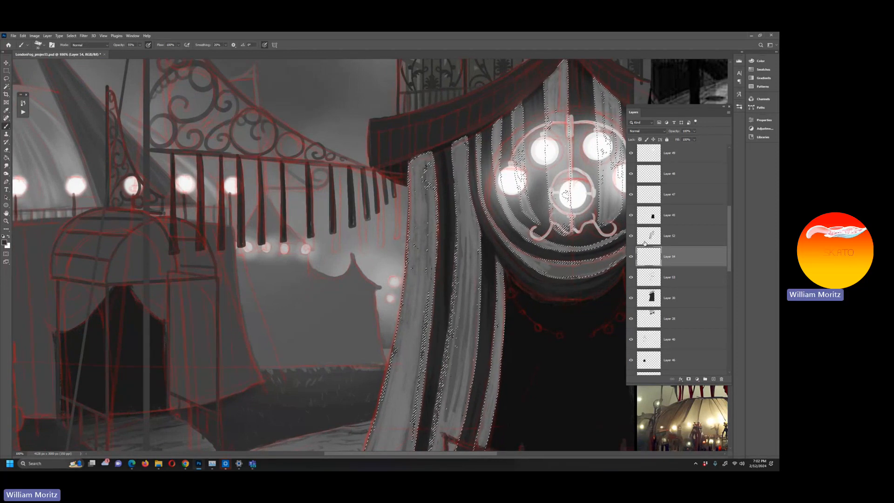
pyautogui.moveTo(651, 256); pyautogui.dragTo(653, 233)
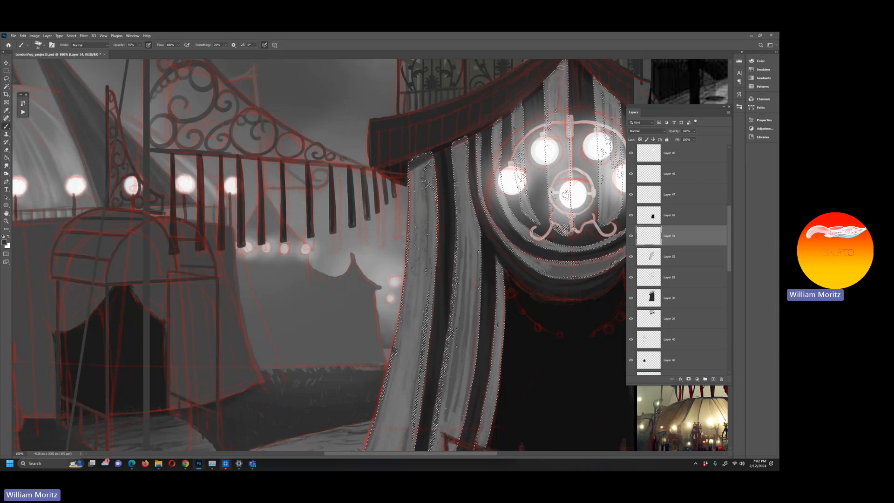
# Paint dark fold shading into the selected light stripes of the large tent, varying the brush size.
pyautogui.moveTo(562, 55); pyautogui.dragTo(492, 46)
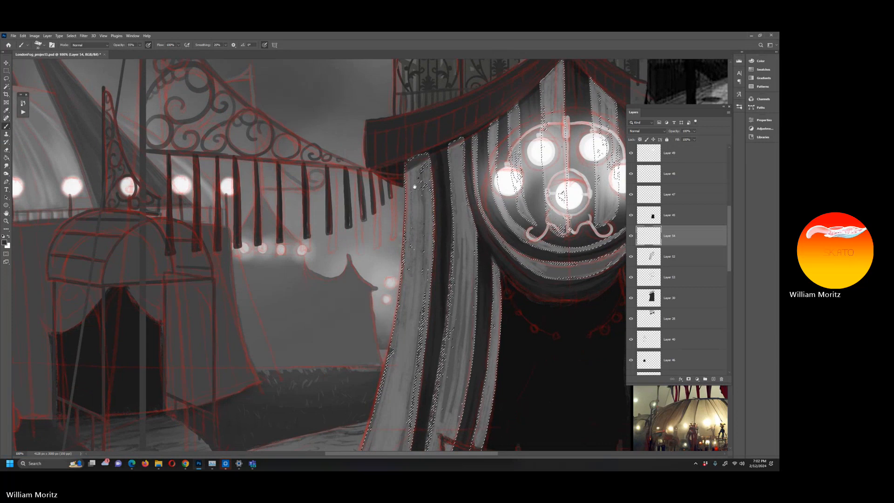
pyautogui.moveTo(493, 185); pyautogui.dragTo(355, 282)
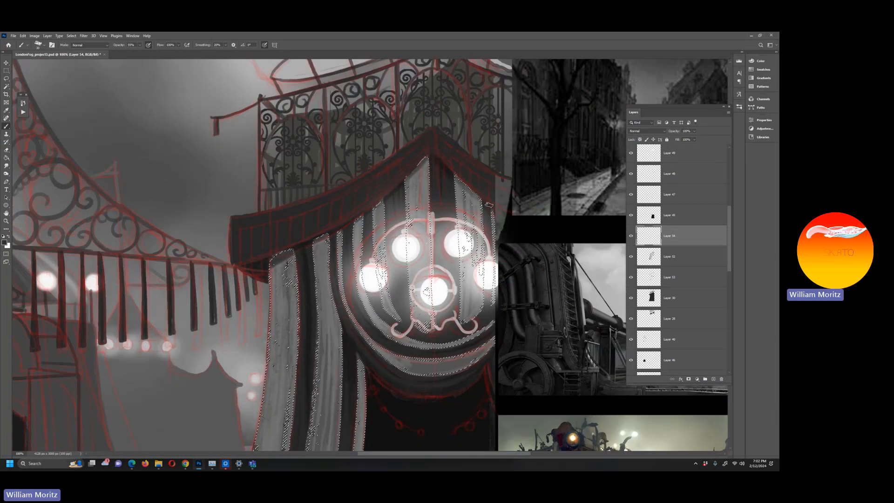
pyautogui.scroll(-2, 394, 263)
pyautogui.scroll(-2, 393, 264)
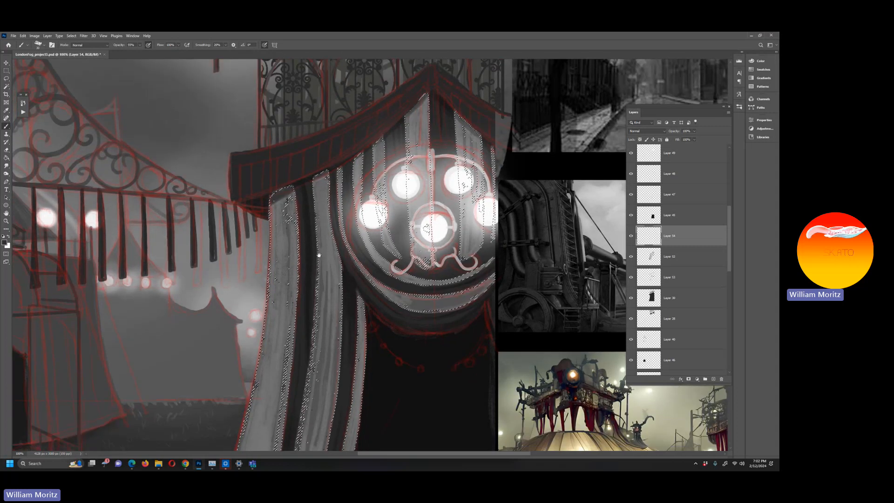
pyautogui.moveTo(320, 254); pyautogui.dragTo(484, 167)
pyautogui.click(6, 222)
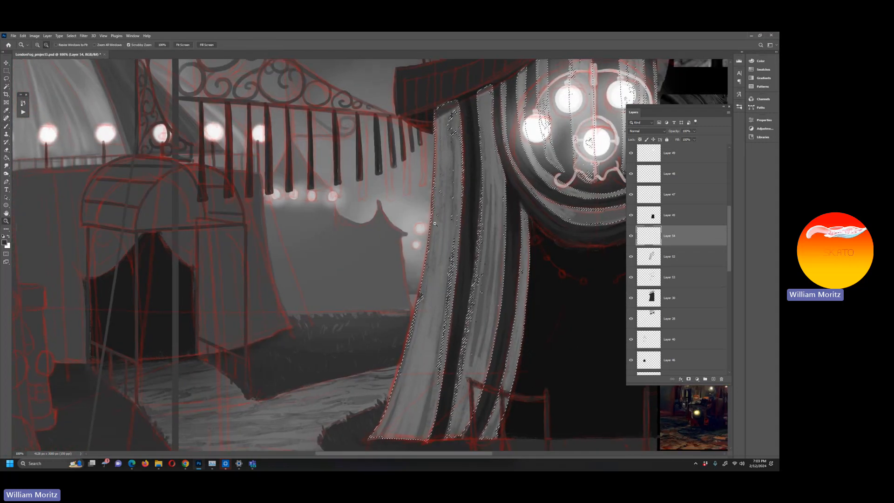
pyautogui.keyDown('alt'); pyautogui.click(401, 233); pyautogui.keyUp('alt')
pyautogui.keyDown('alt'); pyautogui.click(401, 233); pyautogui.keyUp('alt')
pyautogui.moveTo(412, 220); pyautogui.dragTo(336, 247)
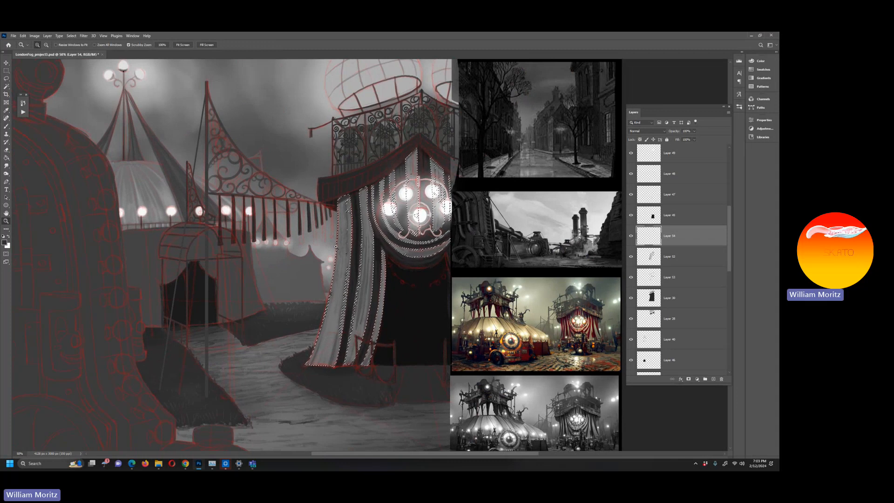
pyautogui.press('b')
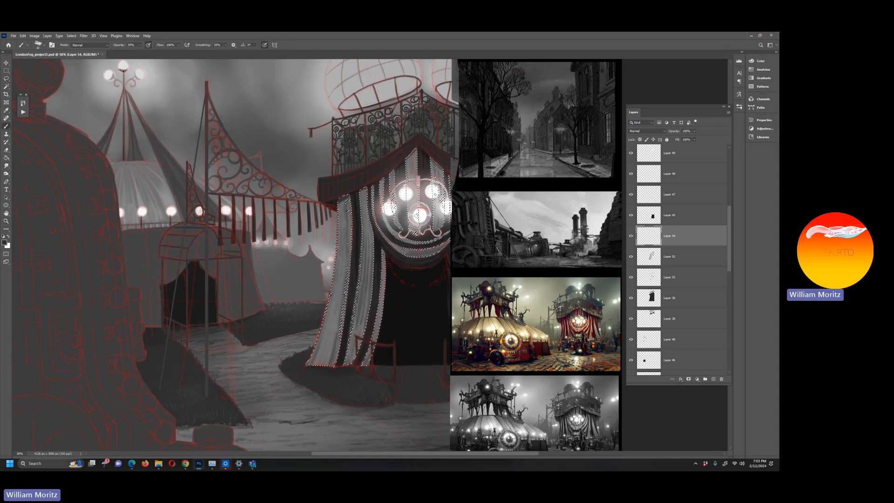
pyautogui.press('[')
pyautogui.press('[')
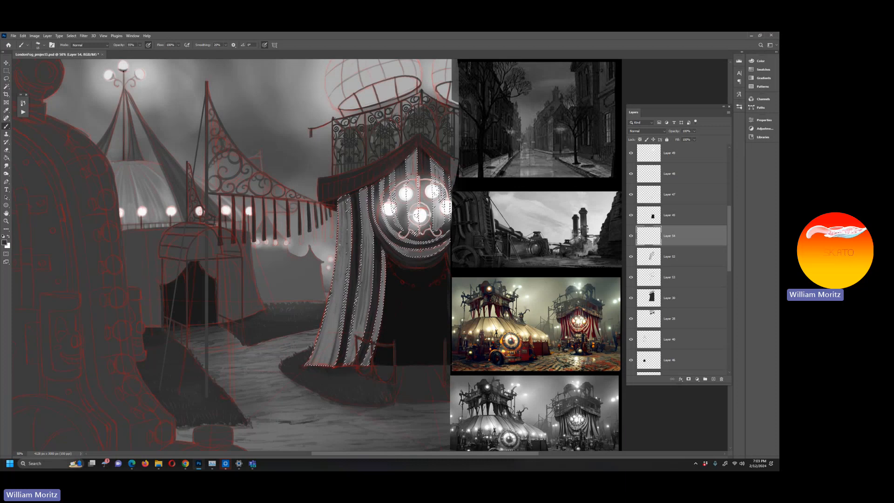
pyautogui.press(']')
pyautogui.press(']')
pyautogui.press(']')
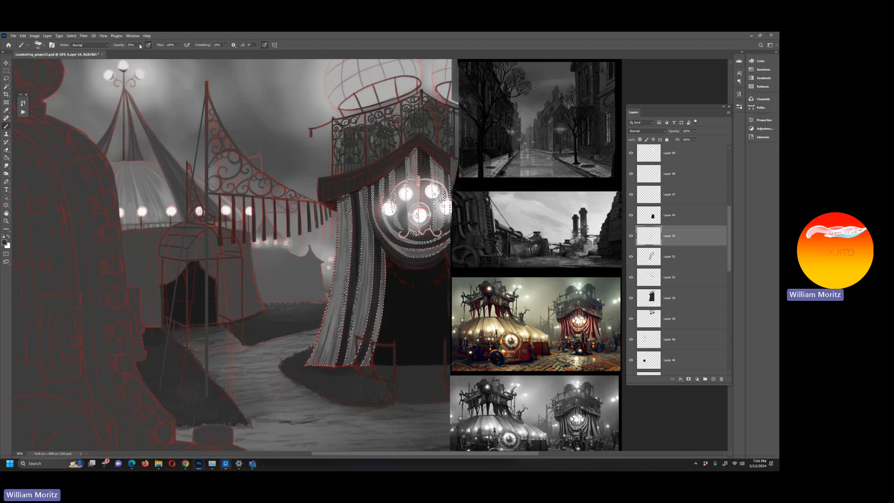
# Set the brush opacity to 23%, add softer shading to the light stripes, and clear the selection.
pyautogui.press('2')
pyautogui.press('3')
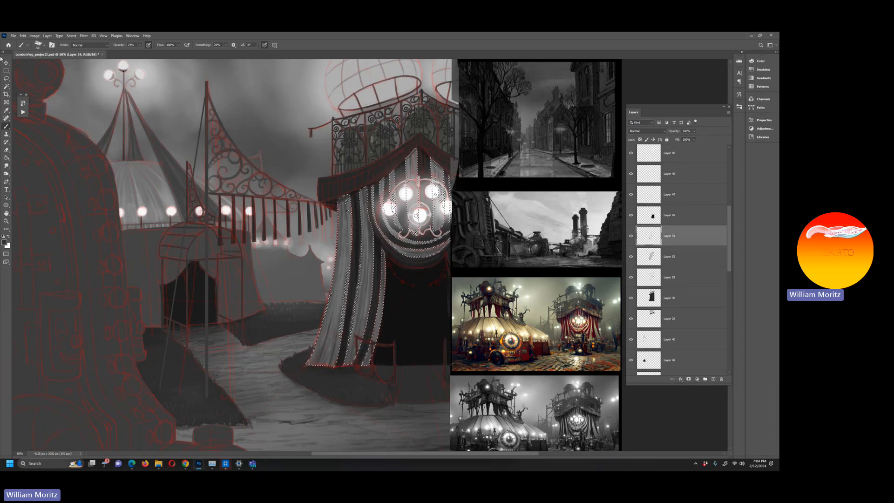
pyautogui.press('l')
pyautogui.hotkey('ctrl', 'd')
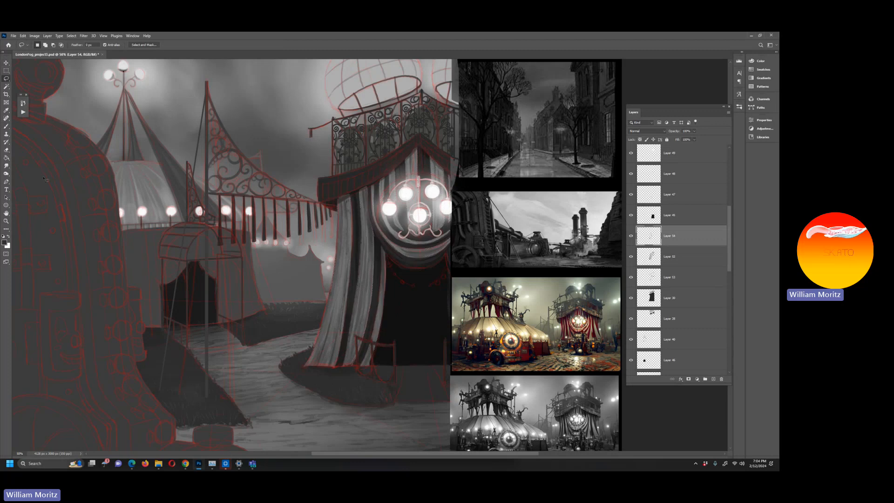
# Hide the red SKETCH line layer and view the whole painting without it.
pyautogui.scroll(5, 671, 169)
pyautogui.click(631, 187)
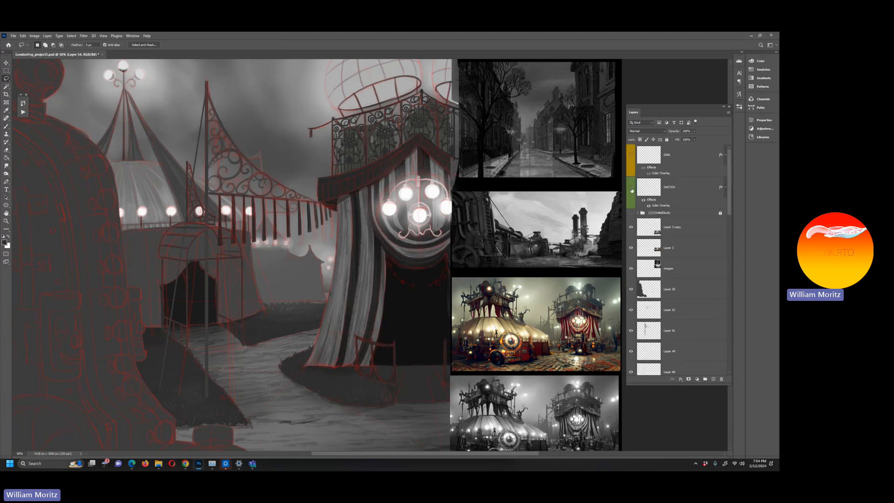
pyautogui.click(6, 221)
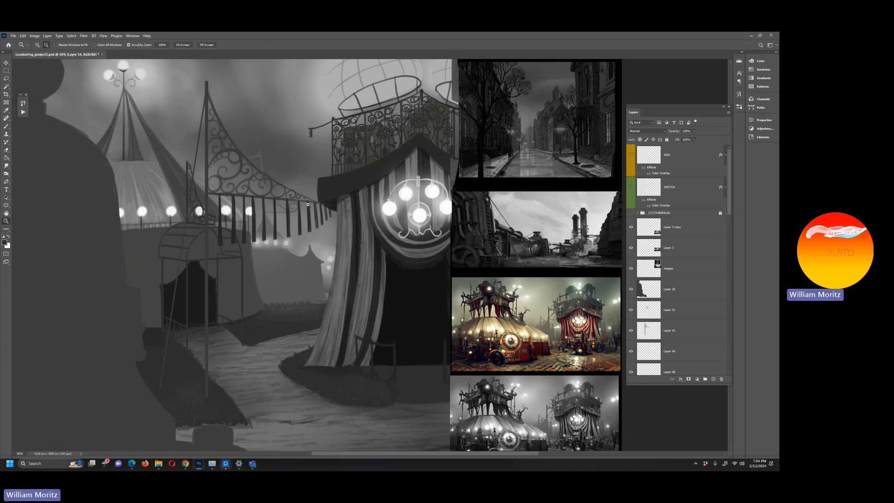
pyautogui.hotkey('ctrl', '-')
pyautogui.hotkey('ctrl', '-')
pyautogui.hotkey('ctrl', '-')
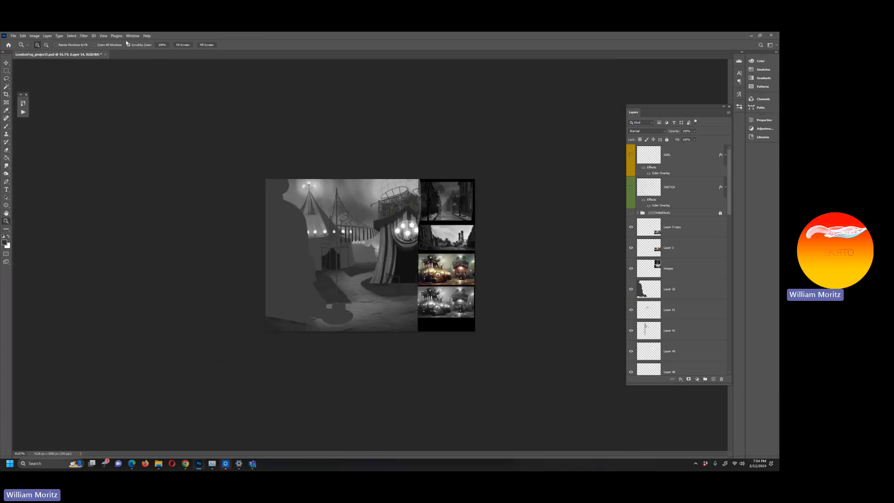
# Show the Navigator and place it beside the collapsed tool strip, over the edge of the canvas area.
pyautogui.click(132, 36)
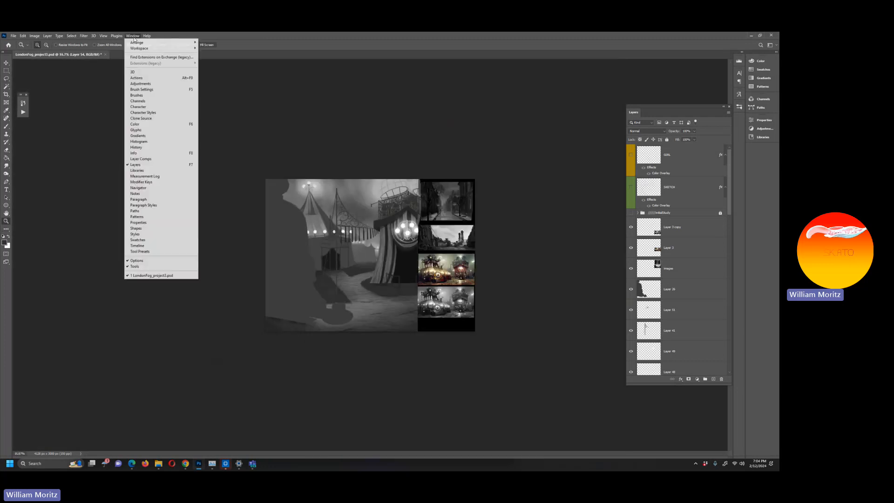
pyautogui.click(181, 190)
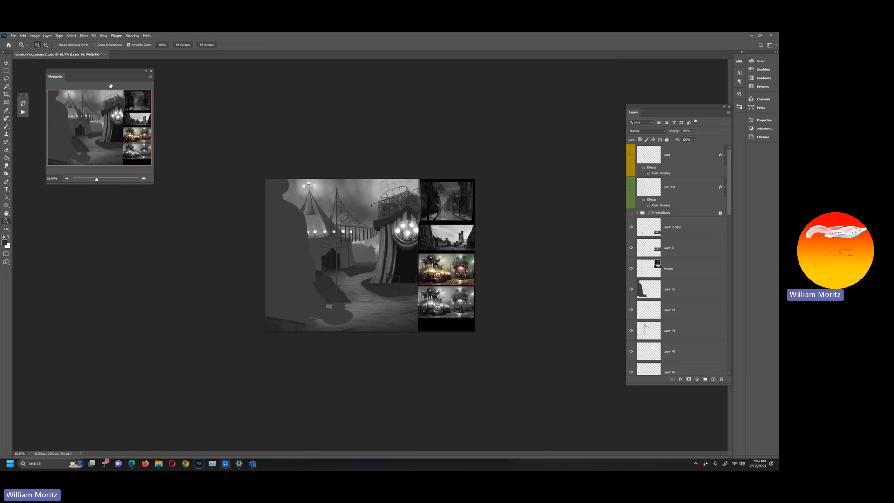
pyautogui.moveTo(110, 74); pyautogui.dragTo(104, 99)
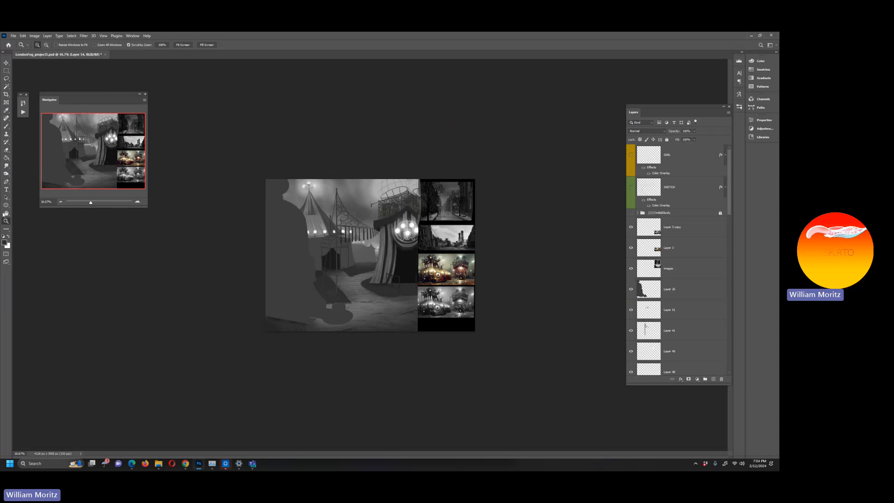
# Load the large tent's light stripes from Layer 52 as a selection and add a new layer above Layer 54.
pyautogui.click(398, 241)
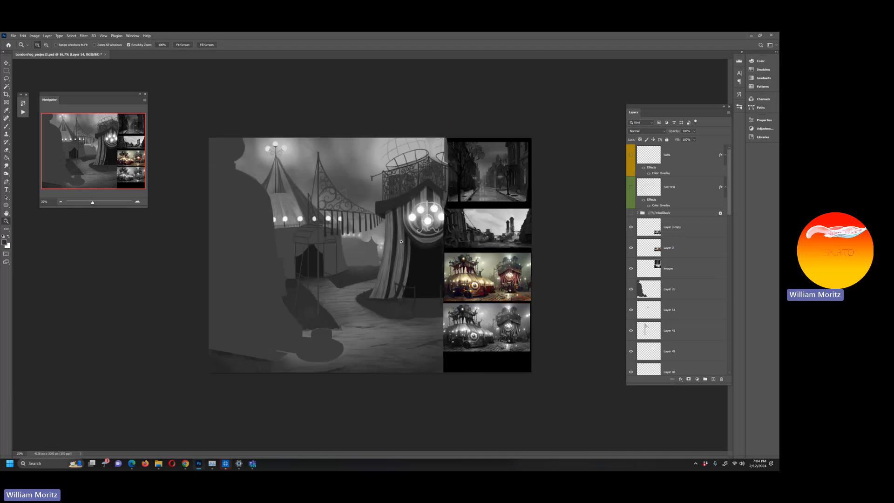
pyautogui.click(418, 261)
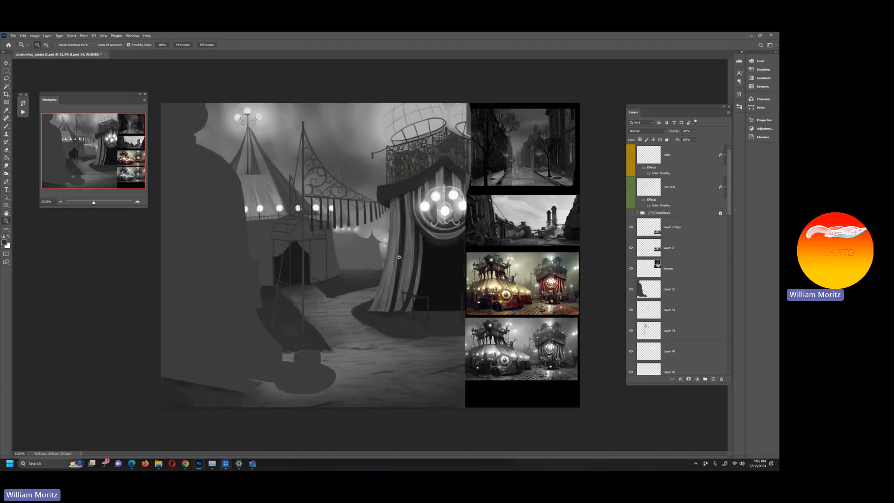
pyautogui.click(447, 247)
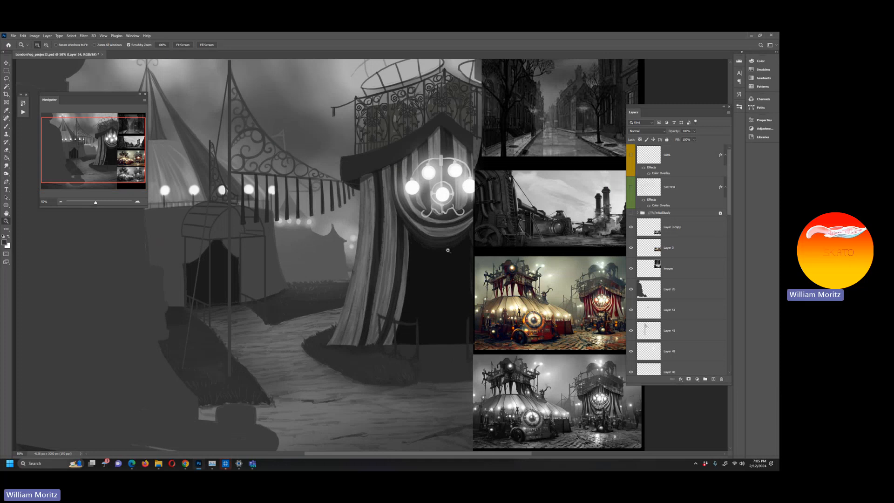
pyautogui.press('v')
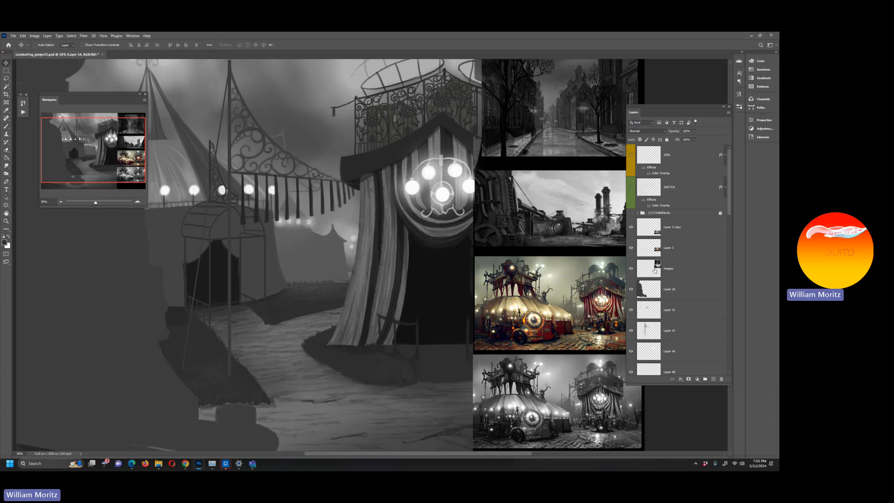
pyautogui.rightClick(373, 221)
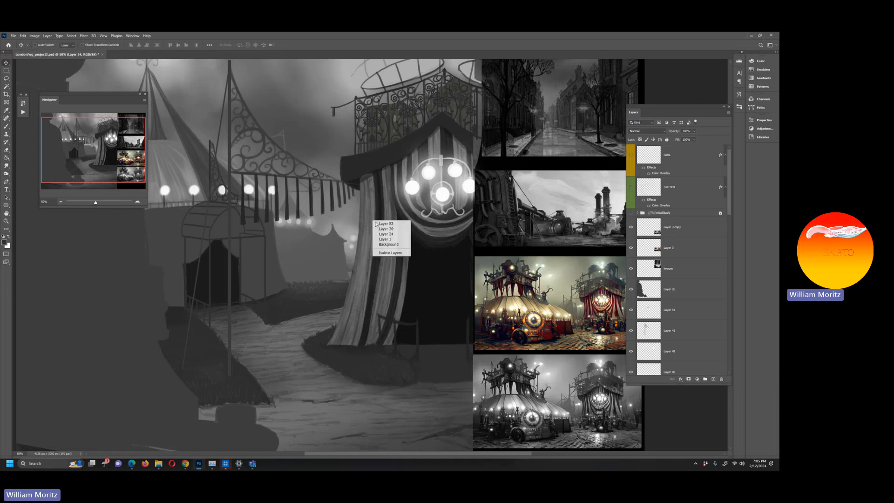
pyautogui.click(389, 223)
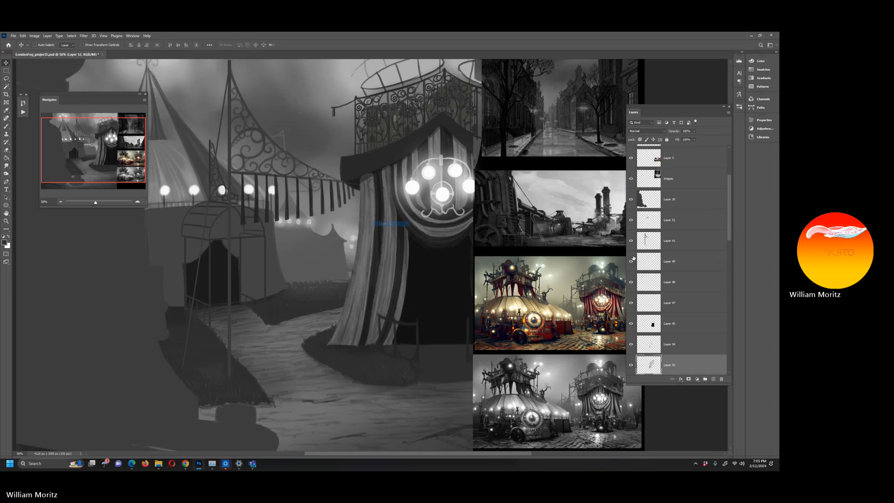
pyautogui.keyDown('ctrl'); pyautogui.click(642, 367); pyautogui.keyUp('ctrl')
pyautogui.click(632, 345)
pyautogui.click(671, 346)
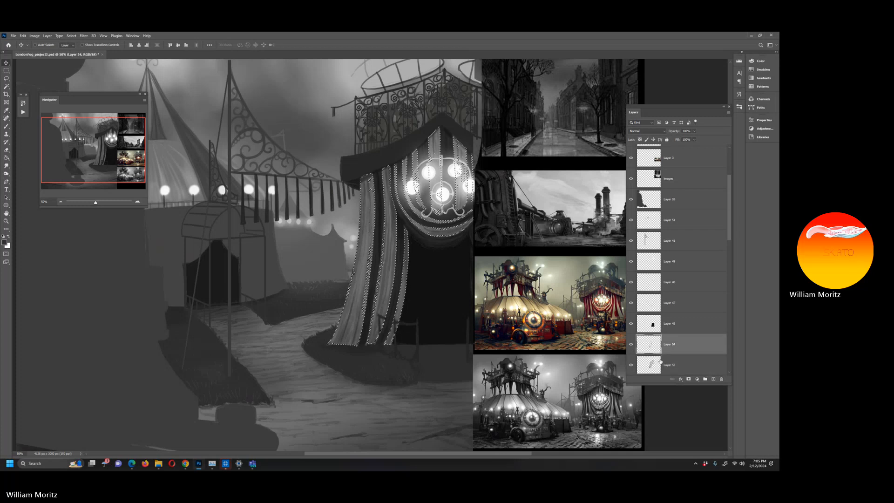
pyautogui.click(713, 379)
# Sample a light gray from the grayscale circus reference for the stripe highlights.
pyautogui.press('i')
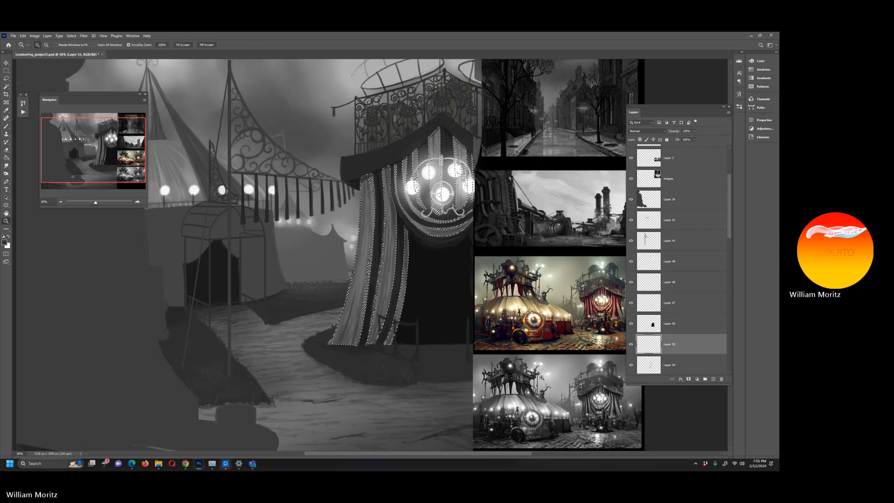
pyautogui.press('z')
pyautogui.click(604, 404)
pyautogui.click(604, 405)
pyautogui.click(605, 404)
pyautogui.click(604, 404)
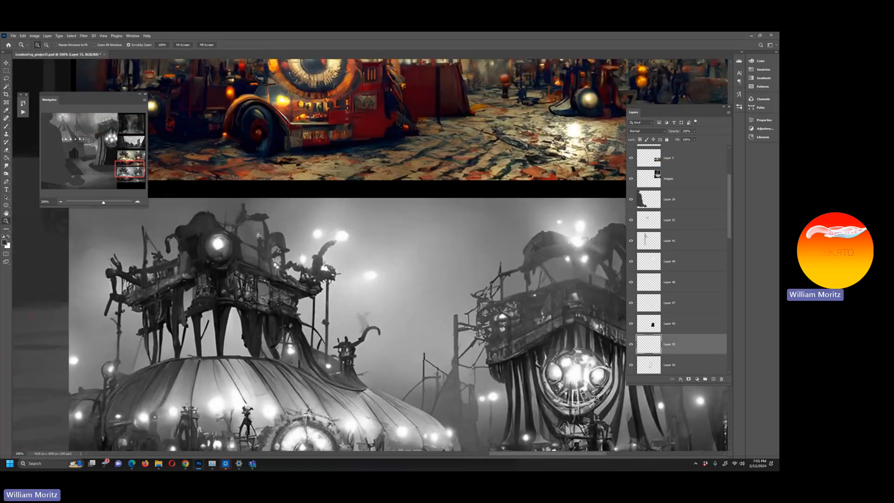
pyautogui.press('i')
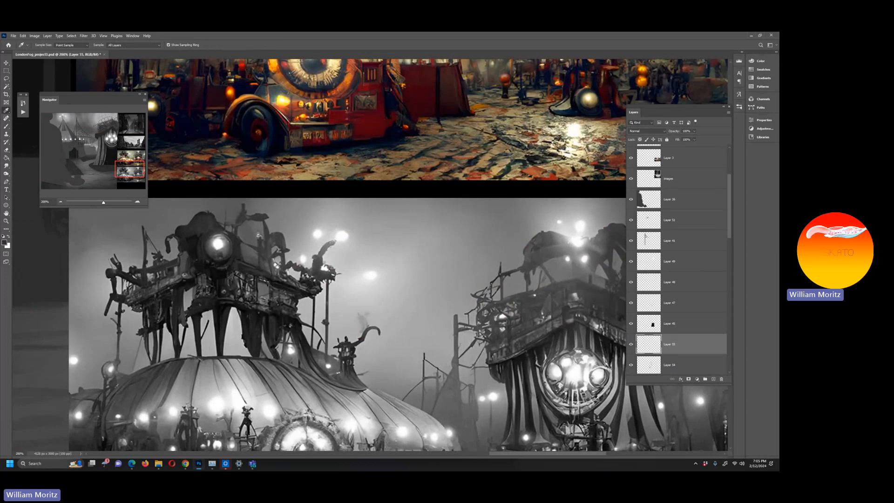
pyautogui.click(471, 368)
# Return to the large tent's selected light stripes with the brush active and raise the brush opacity.
pyautogui.press('z')
pyautogui.keyDown('alt'); pyautogui.click(280, 226); pyautogui.keyUp('alt')
pyautogui.keyDown('alt'); pyautogui.click(279, 226); pyautogui.keyUp('alt')
pyautogui.keyDown('alt'); pyautogui.click(280, 226); pyautogui.keyUp('alt')
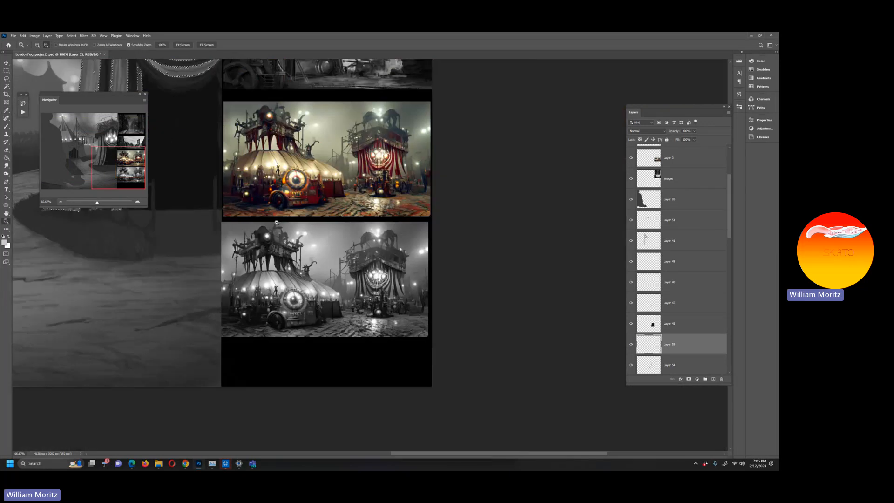
pyautogui.moveTo(254, 198); pyautogui.dragTo(473, 306)
pyautogui.moveTo(408, 242); pyautogui.dragTo(411, 293)
pyautogui.click(431, 252)
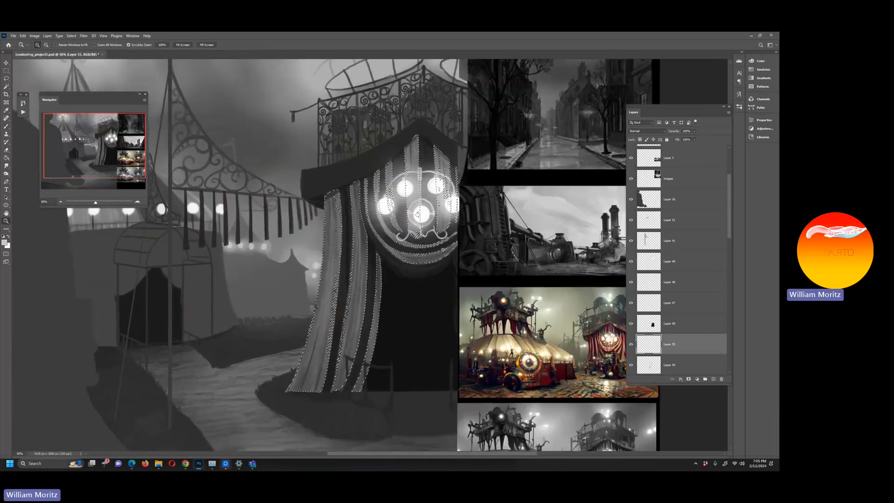
pyautogui.moveTo(433, 244); pyautogui.dragTo(424, 260)
pyautogui.click(447, 239)
pyautogui.press('b')
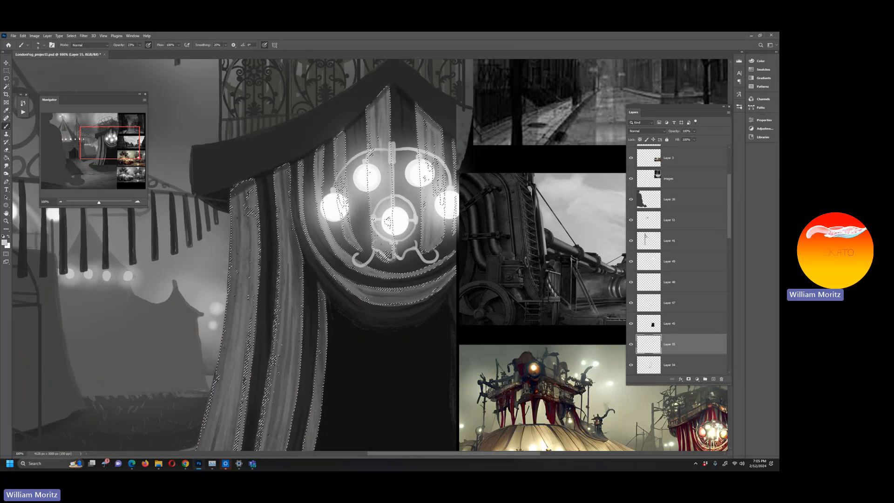
pyautogui.click(139, 45)
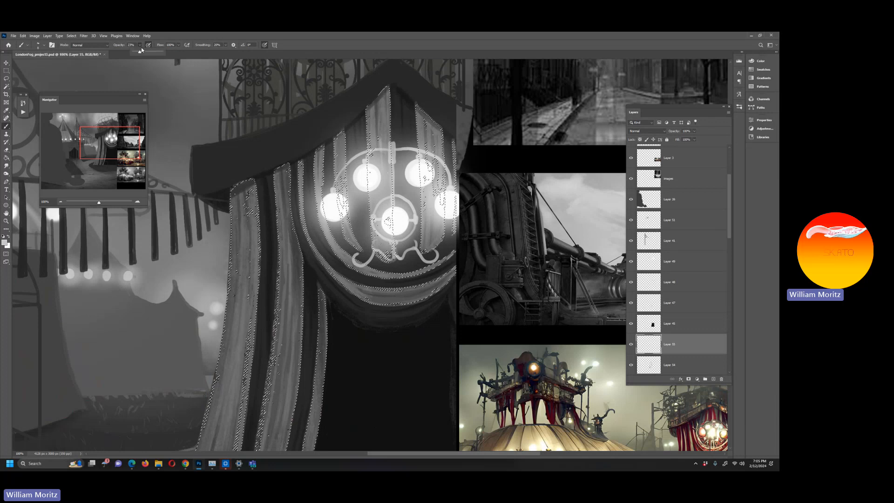
pyautogui.click(164, 37)
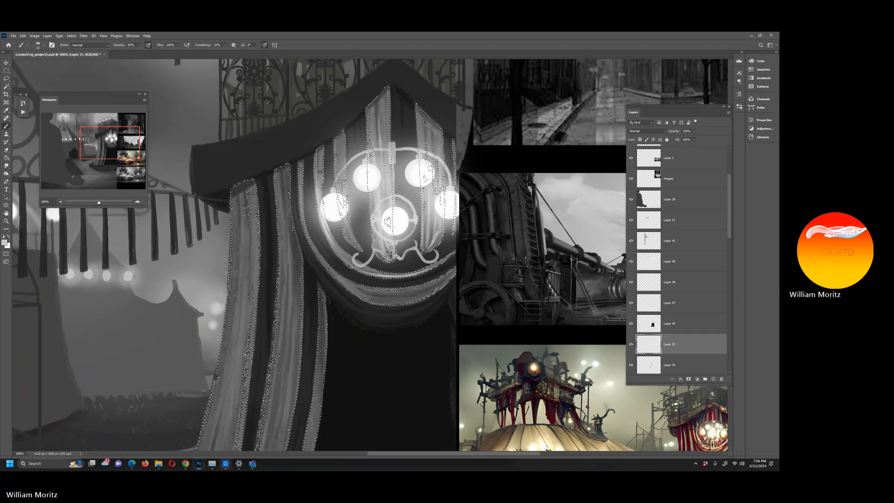
# Paint light fold highlights along the large tent's selected stripes and lower swags, varying the brush size between strokes.
pyautogui.press(']')
pyautogui.press(']')
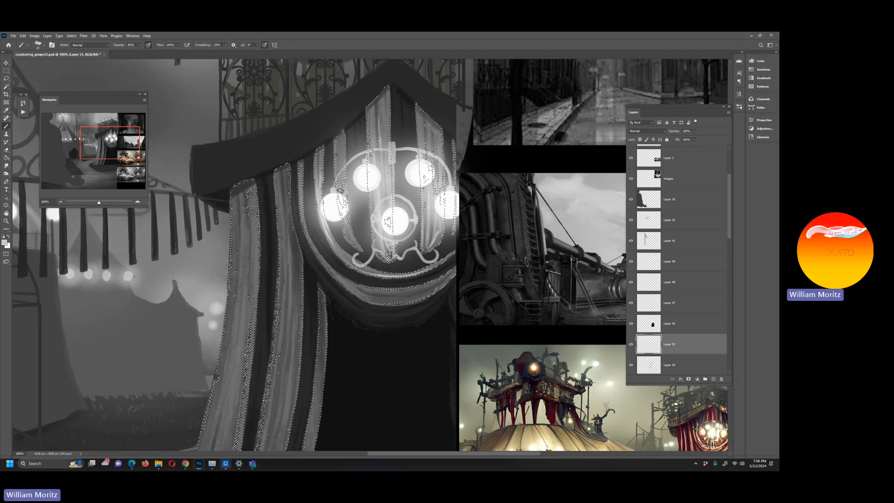
pyautogui.press('[')
pyautogui.press('[')
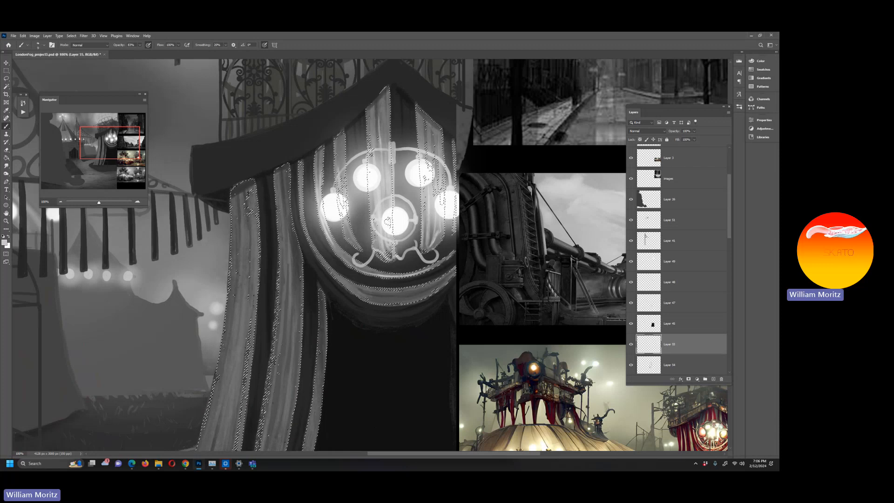
pyautogui.press(']')
pyautogui.press(']')
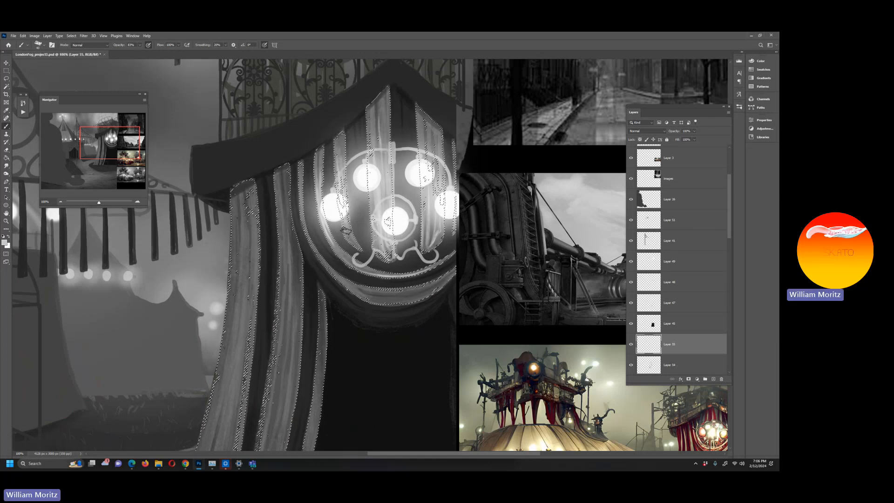
pyautogui.press('[')
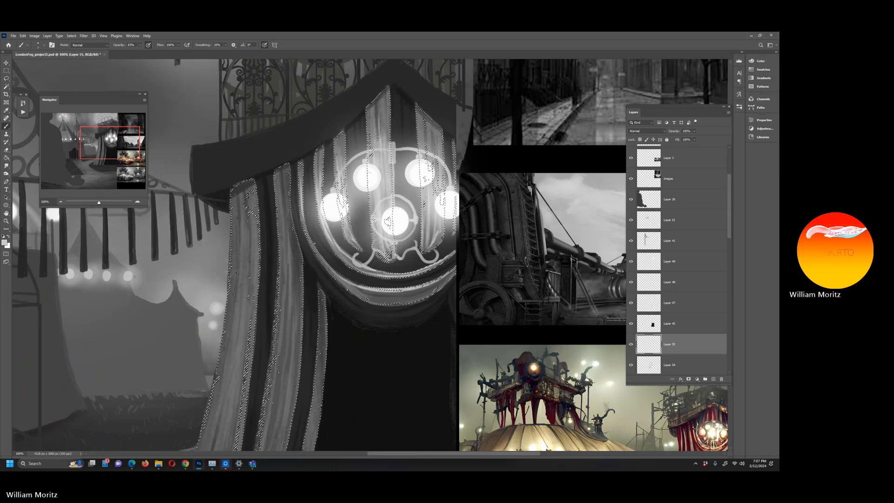
# Lower the brush opacity, enlarge the brush and softly build up the highlights on the large tent's light stripes.
pyautogui.click(139, 45)
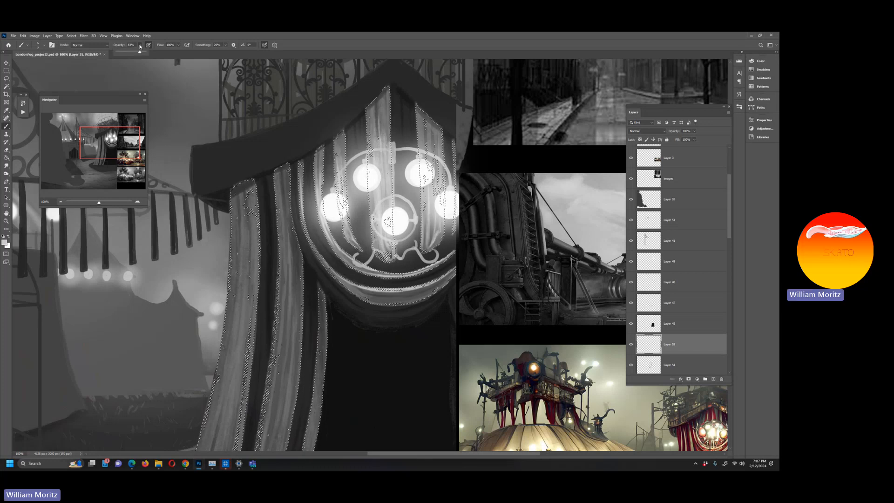
pyautogui.click(189, 38)
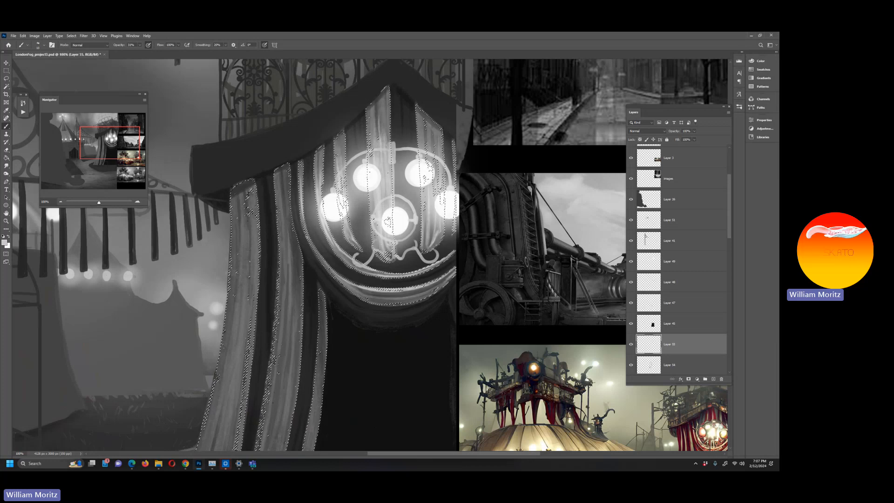
pyautogui.click(6, 221)
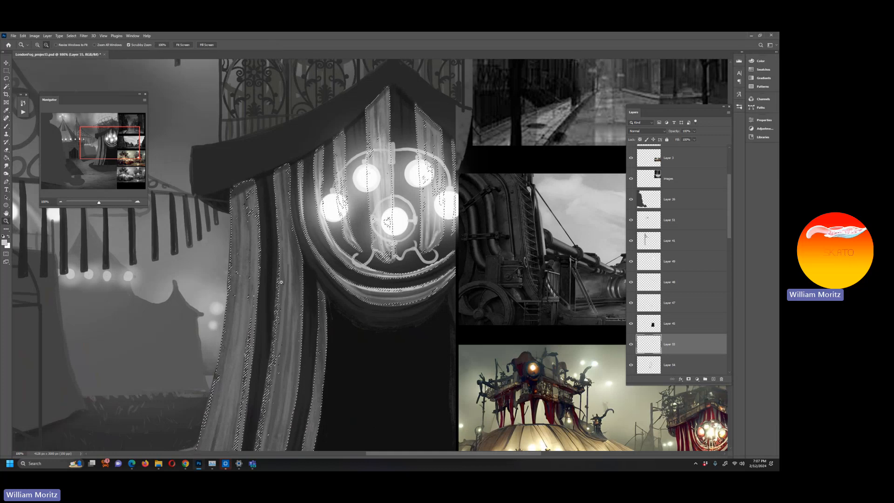
pyautogui.keyDown('alt'); pyautogui.click(348, 275); pyautogui.keyUp('alt')
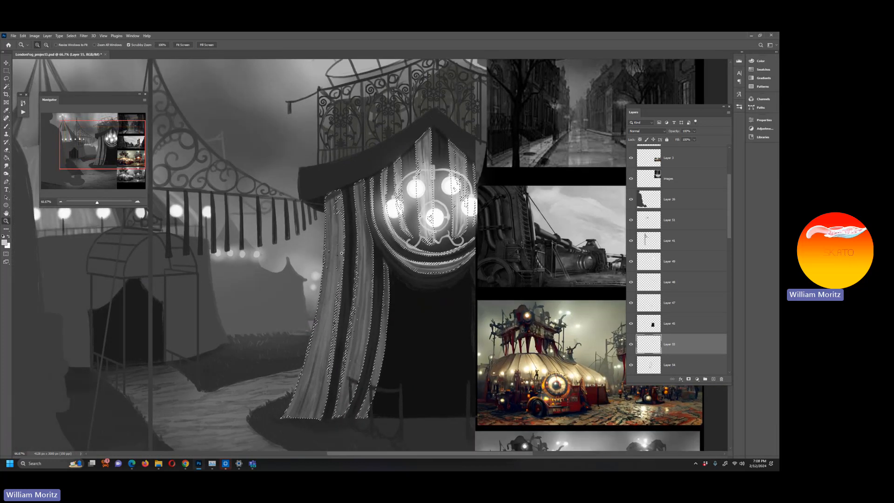
pyautogui.press('b')
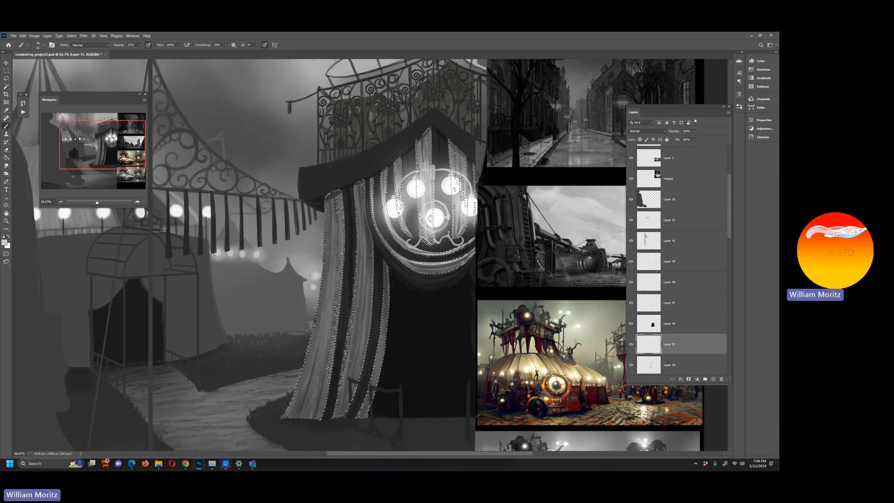
pyautogui.press(']')
pyautogui.press(']')
pyautogui.press(']')
pyautogui.press(']')
pyautogui.press(']')
pyautogui.press(']')
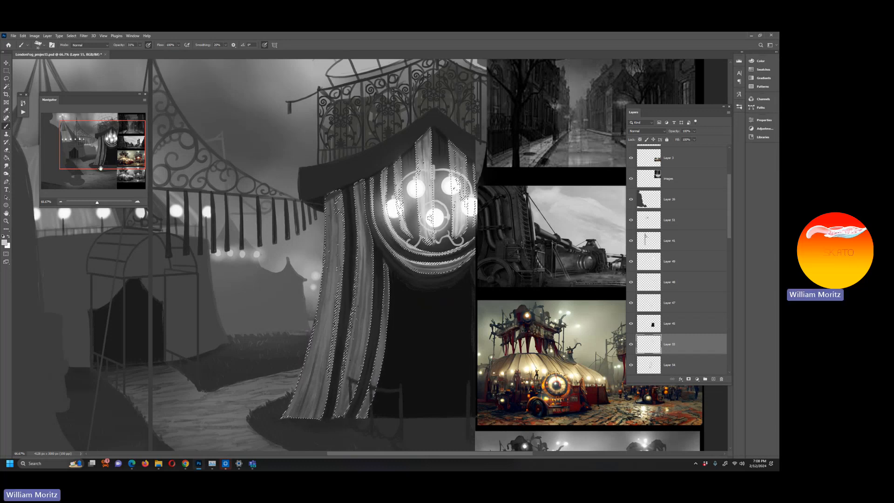
# Enlarge the Navigator, reposition it over the canvas and zoom out to the whole painting.
pyautogui.moveTo(100, 168); pyautogui.dragTo(96, 161)
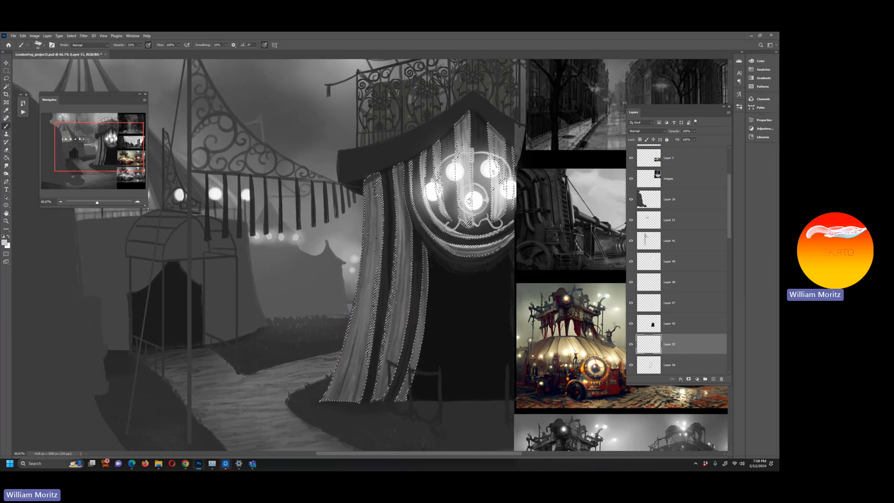
pyautogui.moveTo(147, 208); pyautogui.dragTo(228, 273)
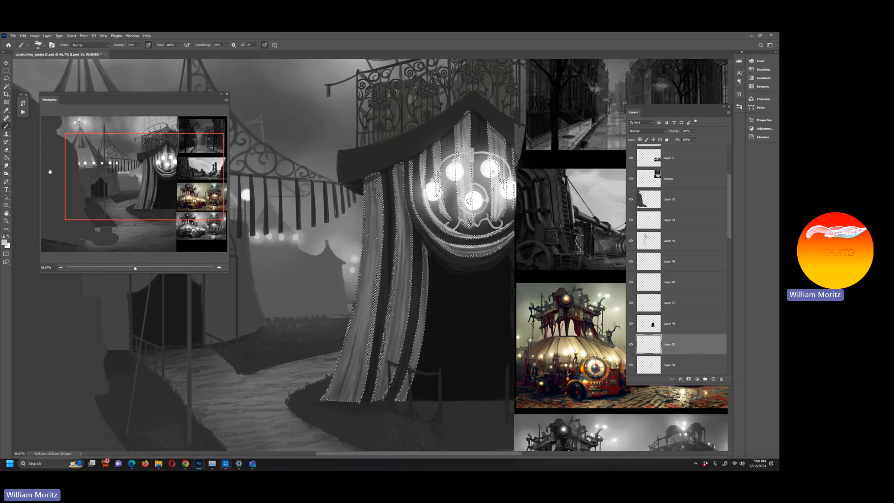
pyautogui.moveTo(146, 95); pyautogui.dragTo(307, 130)
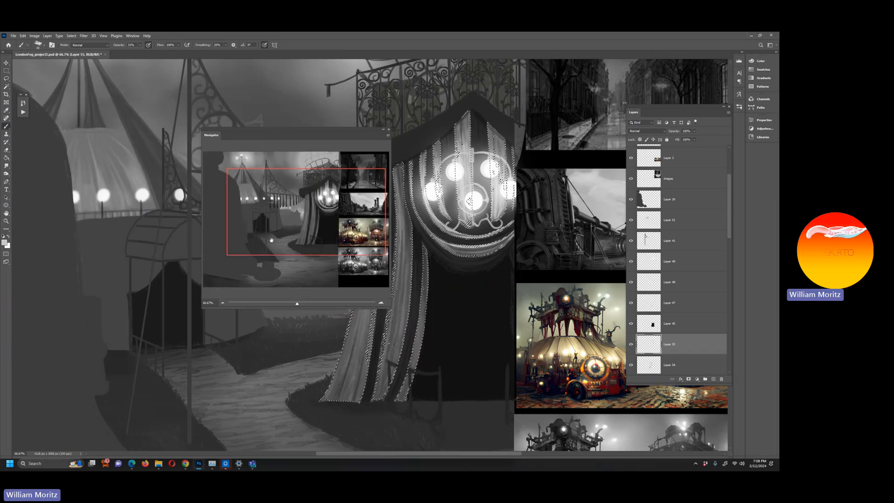
pyautogui.moveTo(297, 303); pyautogui.dragTo(293, 304)
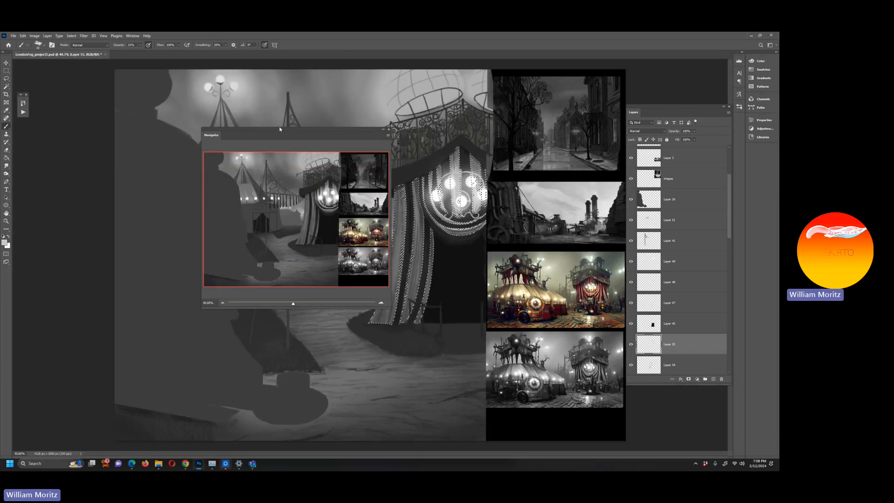
pyautogui.moveTo(279, 129); pyautogui.dragTo(170, 136)
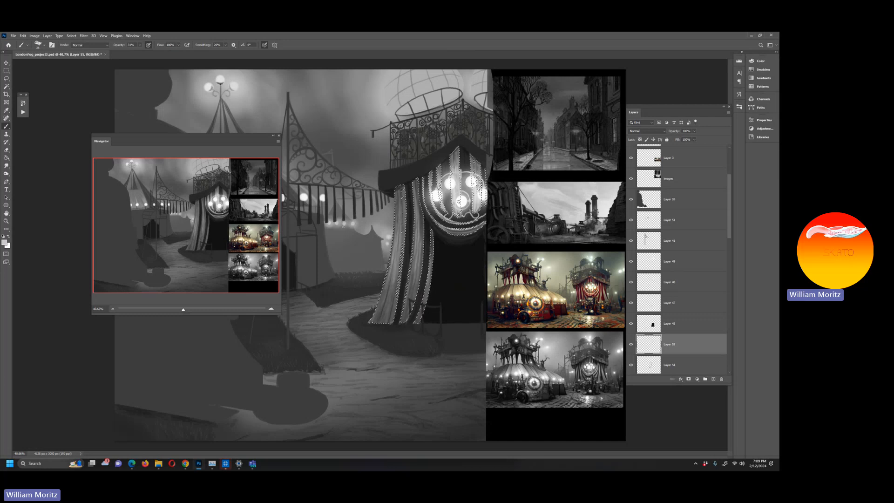
# Deselect the light stripes and sample a dark gray from the striped tent in the grayscale circus reference.
pyautogui.click(6, 78)
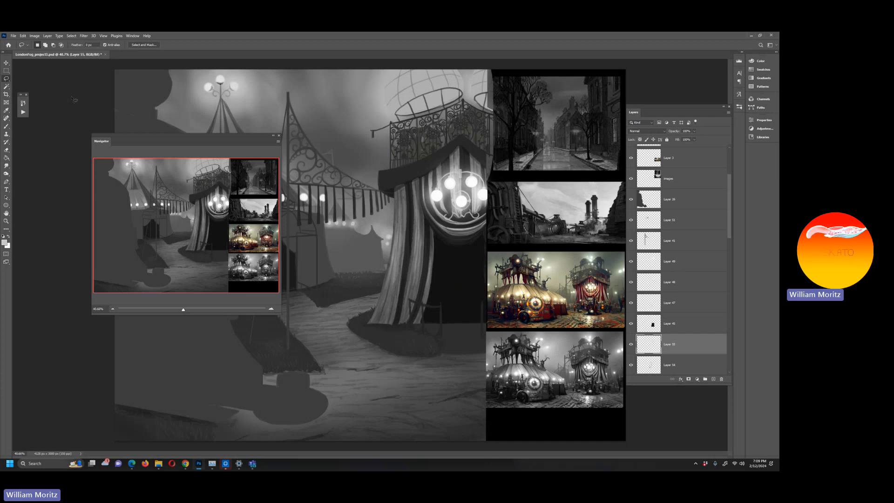
pyautogui.click(6, 221)
pyautogui.click(569, 371)
pyautogui.click(569, 371)
pyautogui.click(571, 371)
pyautogui.click(577, 370)
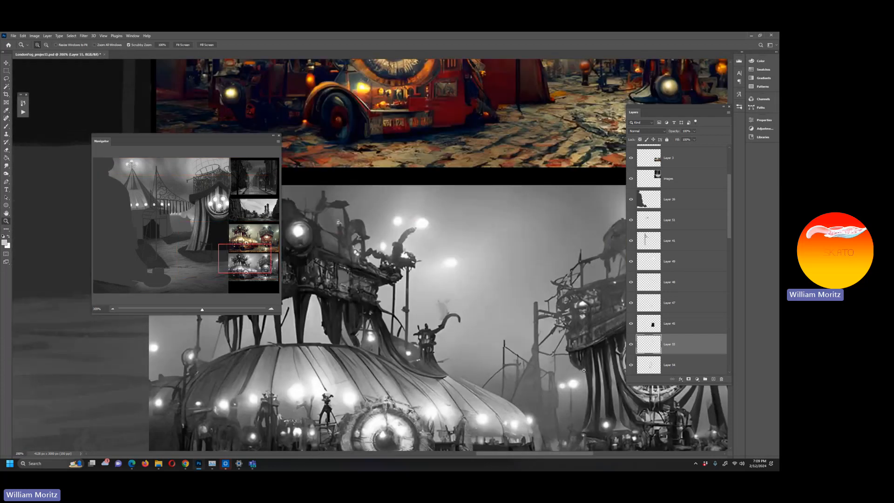
pyautogui.moveTo(619, 363); pyautogui.dragTo(440, 323)
pyautogui.click(440, 323)
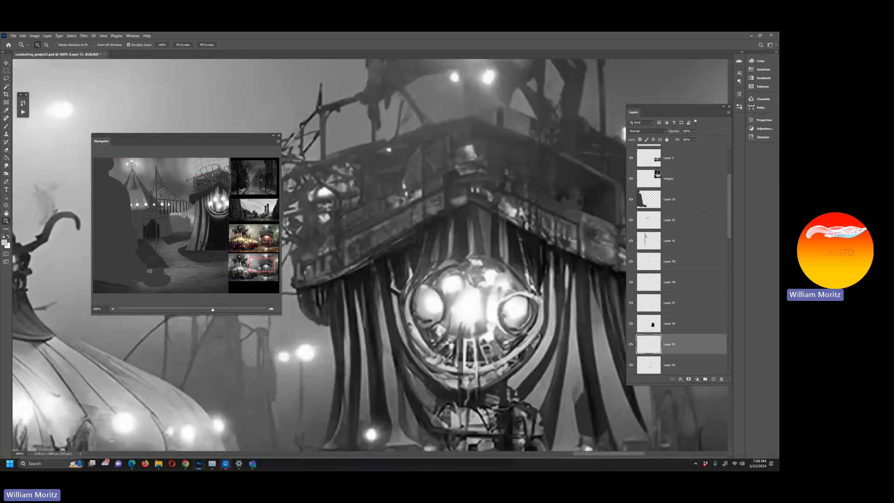
pyautogui.press('i')
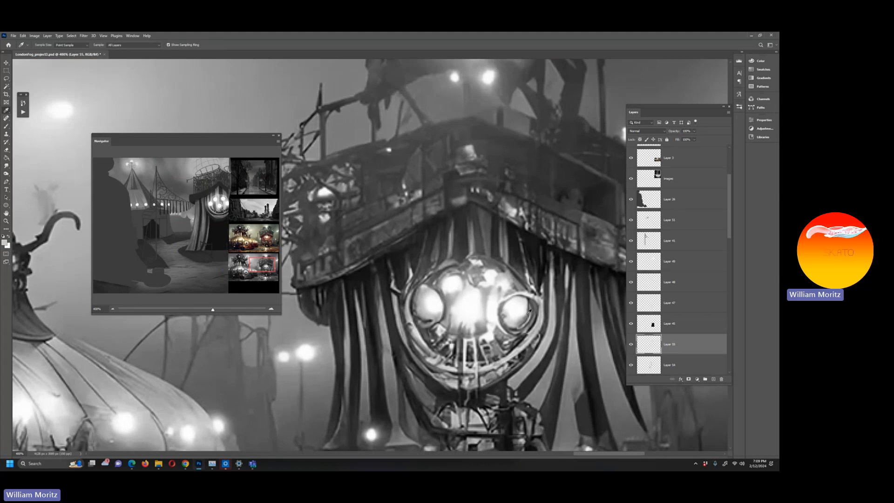
pyautogui.click(429, 334)
# Return to the large tent and make the layer holding its dark stripes, Layer 53, active from the canvas.
pyautogui.moveTo(208, 312); pyautogui.dragTo(191, 313)
pyautogui.moveTo(298, 200); pyautogui.dragTo(519, 381)
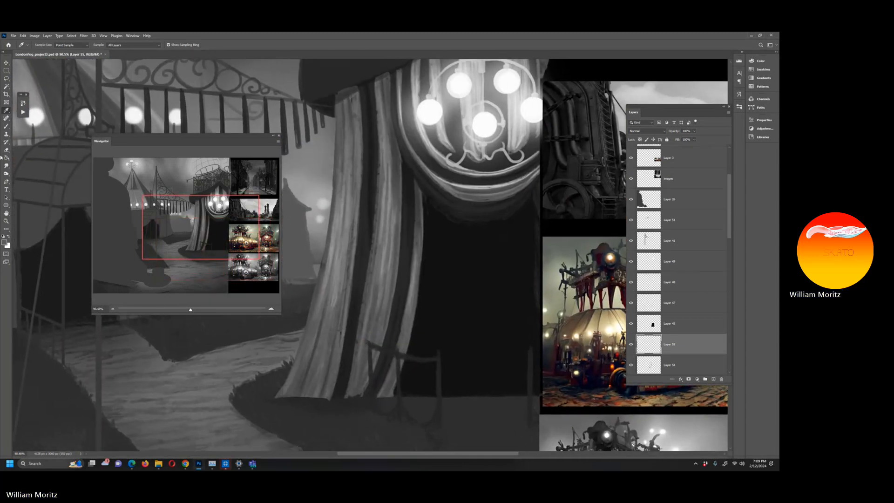
pyautogui.click(6, 221)
pyautogui.keyDown('alt'); pyautogui.click(404, 203); pyautogui.keyUp('alt')
pyautogui.keyDown('alt'); pyautogui.click(404, 203); pyautogui.keyUp('alt')
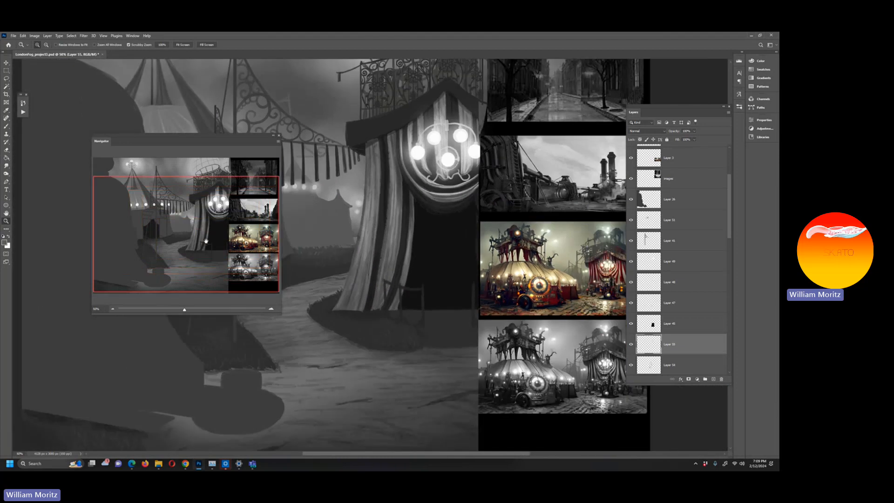
pyautogui.click(7, 63)
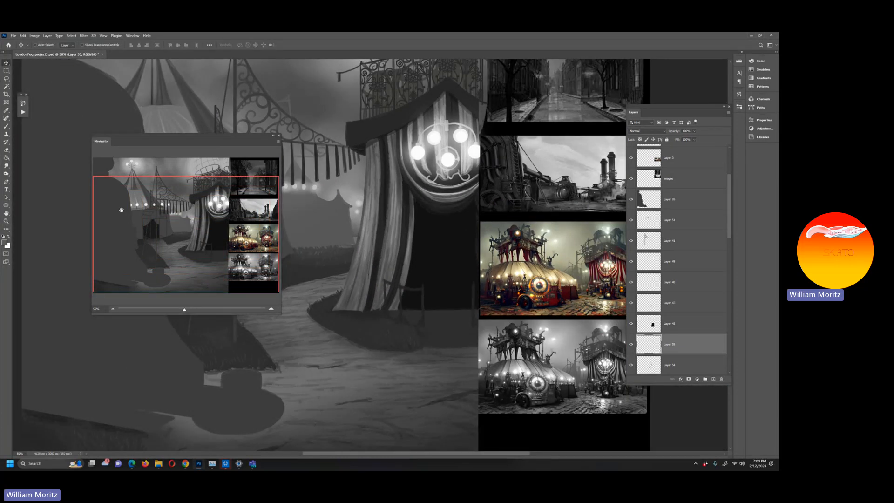
pyautogui.rightClick(381, 212)
pyautogui.click(401, 218)
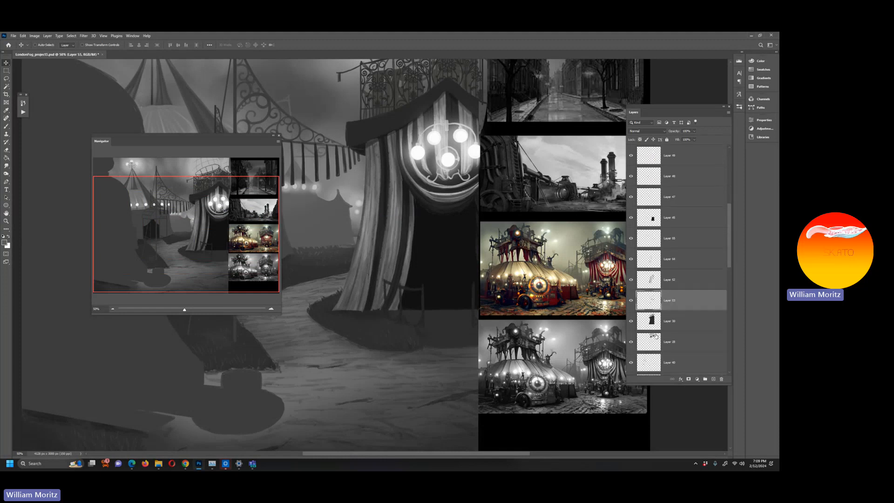
# Load the large tent's silhouette as a selection, check Layer 53 by toggling its visibility, and add a new layer above it.
pyautogui.keyDown('ctrl'); pyautogui.click(651, 322); pyautogui.keyUp('ctrl')
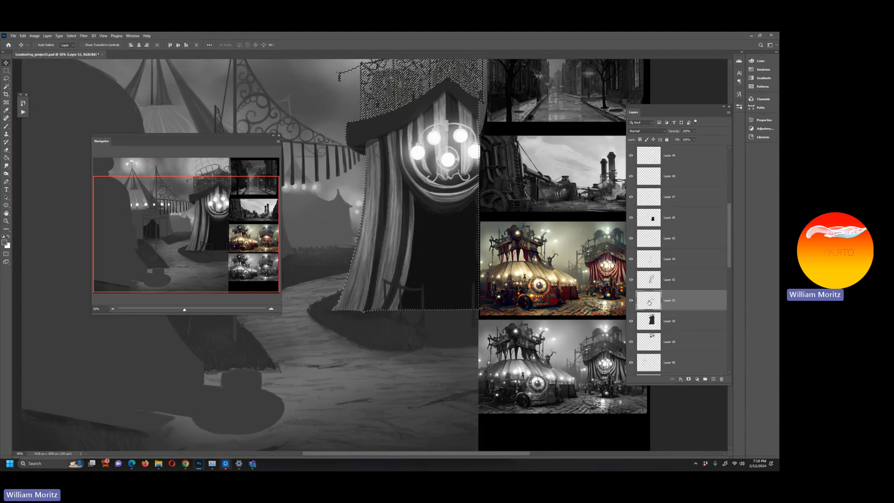
pyautogui.click(631, 302)
pyautogui.click(631, 302)
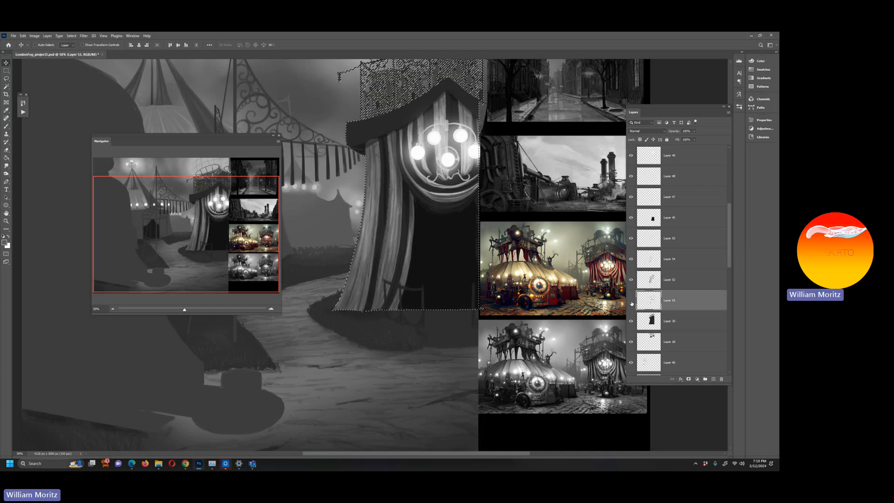
pyautogui.click(632, 302)
pyautogui.click(713, 379)
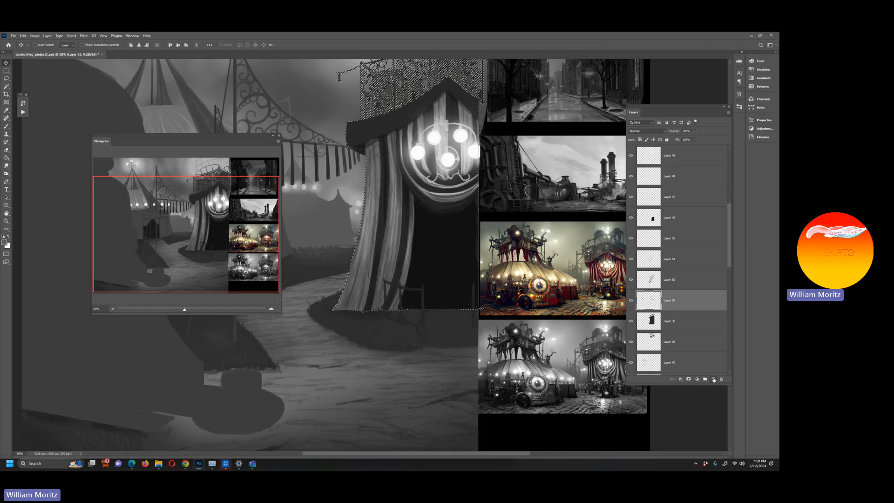
# Ready the brush for the new layer and adjust its opacity for shading around the large tent's lamp cluster.
pyautogui.click(6, 126)
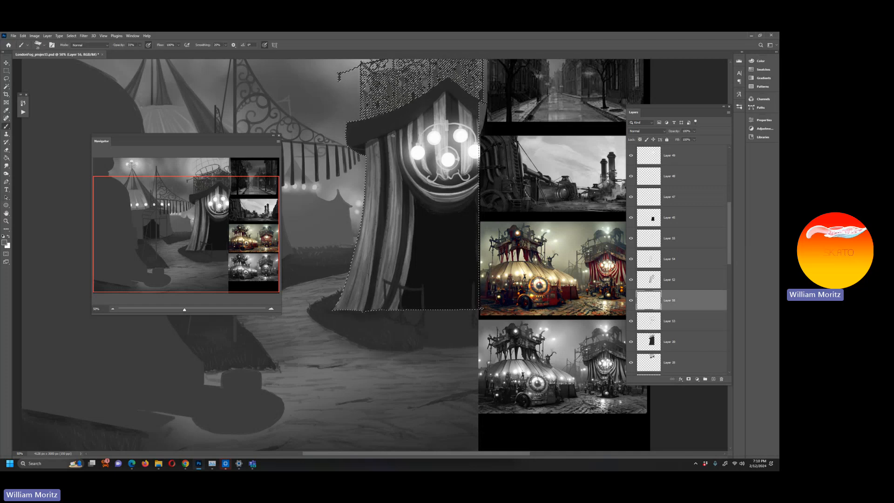
pyautogui.press('z')
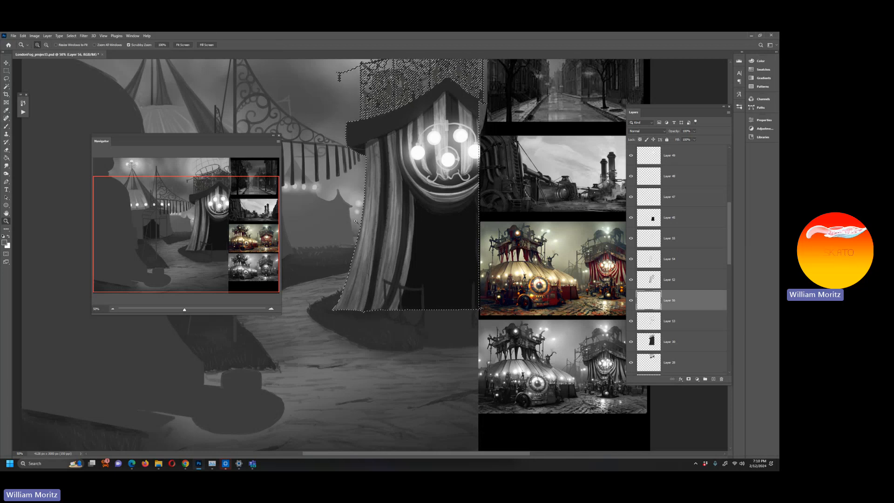
pyautogui.press('b')
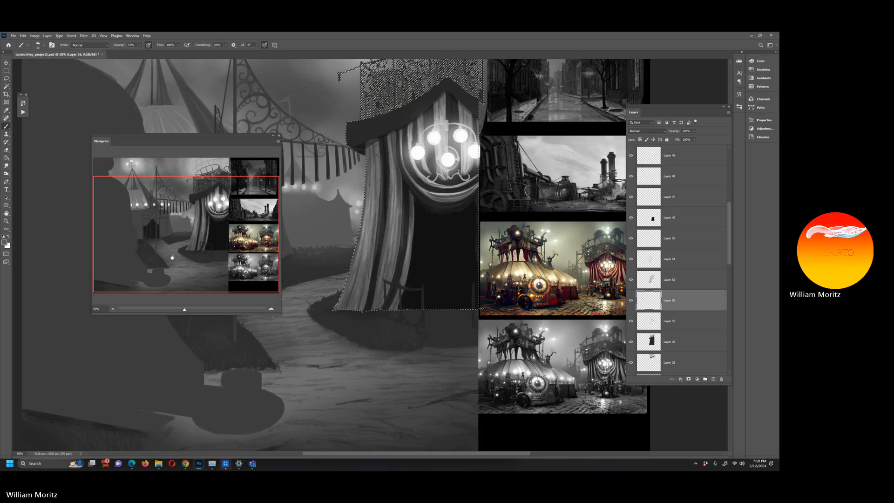
pyautogui.click(6, 221)
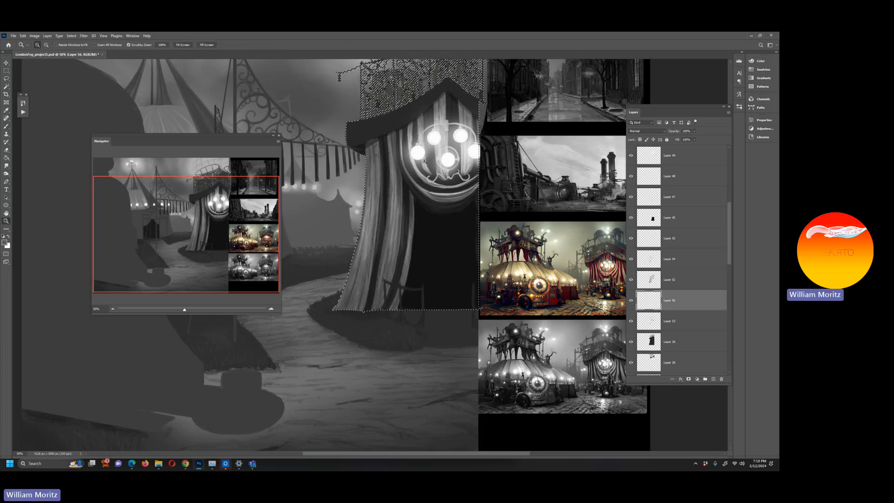
pyautogui.click(433, 213)
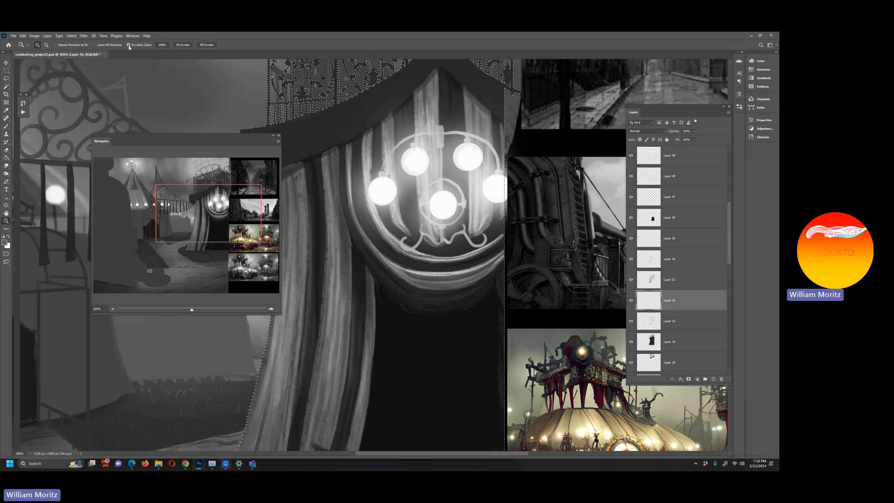
pyautogui.press('b')
pyautogui.moveTo(140, 46); pyautogui.dragTo(150, 52)
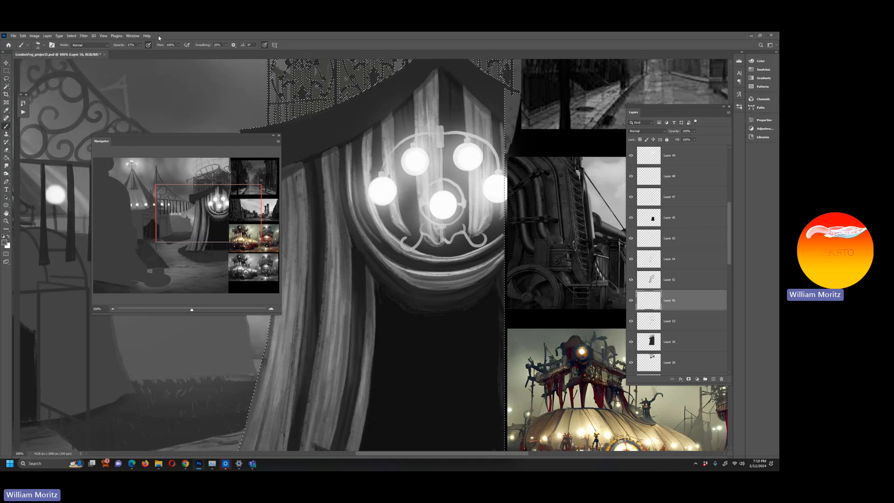
pyautogui.moveTo(140, 46); pyautogui.dragTo(133, 53)
pyautogui.click(303, 123)
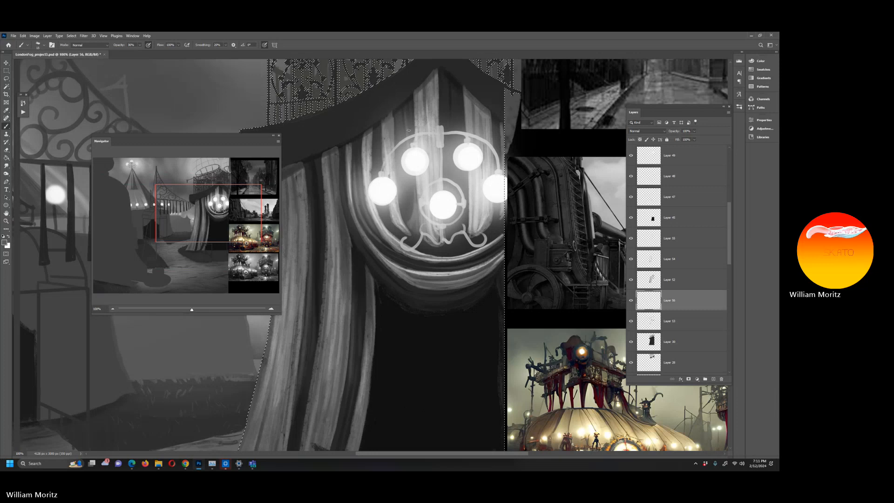
# Enlarge the brush and paint gray fold shading on the large tent's dark stripes around the lamp cluster.
pyautogui.press(']')
pyautogui.press(']')
pyautogui.press(']')
pyautogui.press(']')
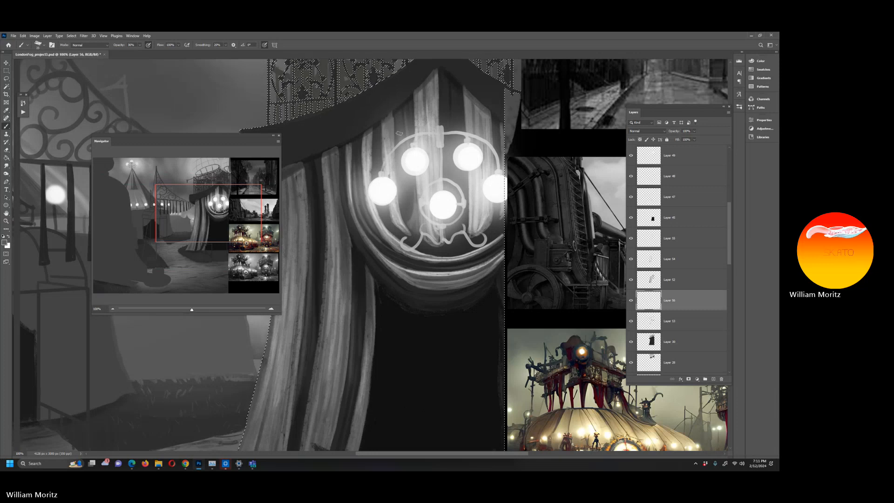
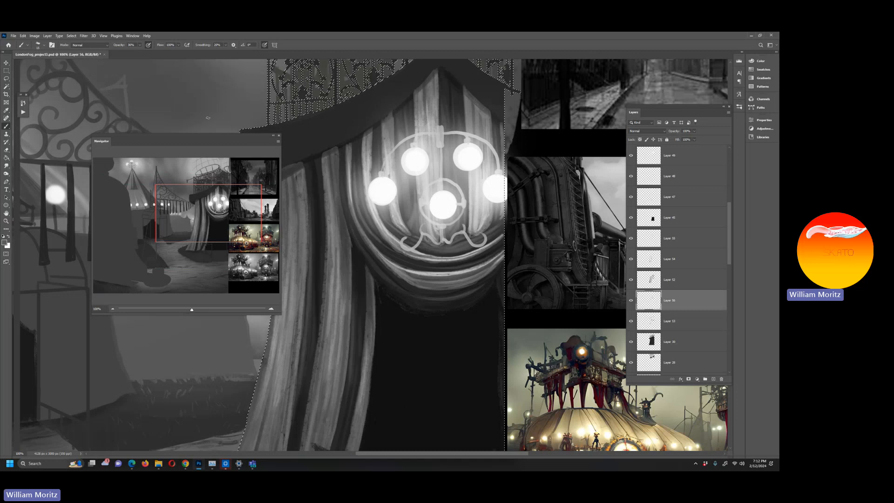
# Clear the selection around the large tent's silhouette and save the painting.
pyautogui.moveTo(191, 310); pyautogui.dragTo(183, 310)
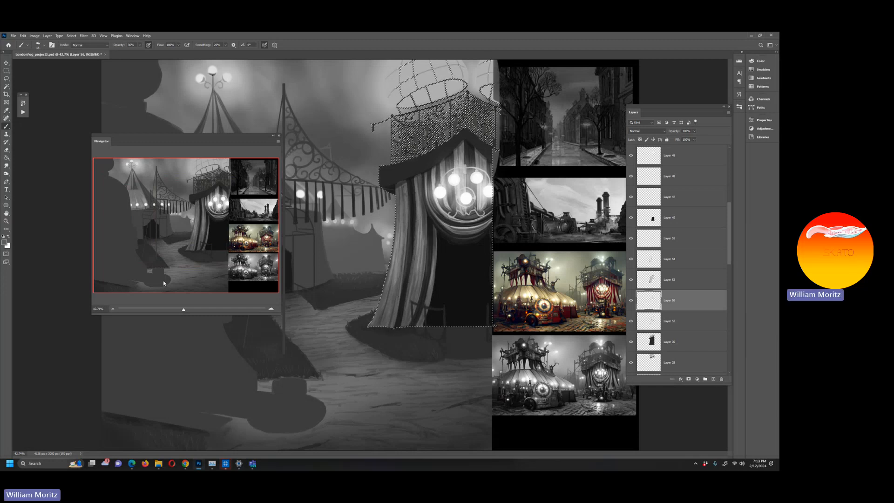
pyautogui.click(6, 173)
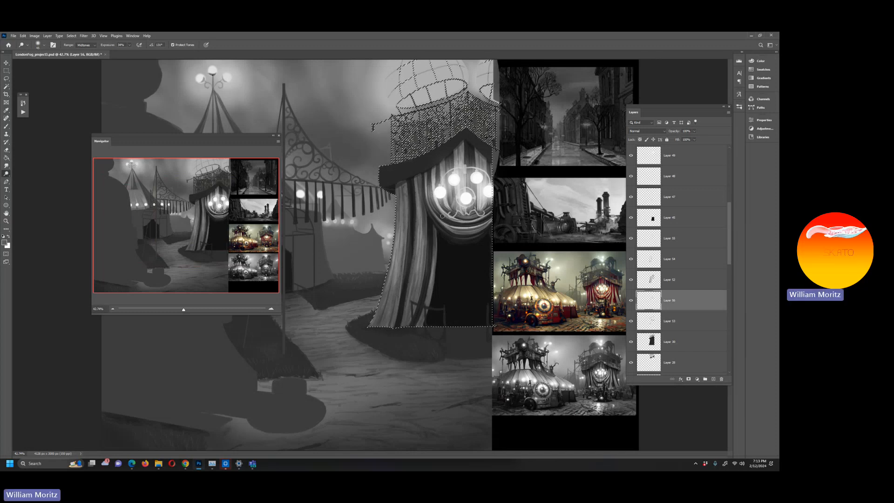
pyautogui.click(6, 221)
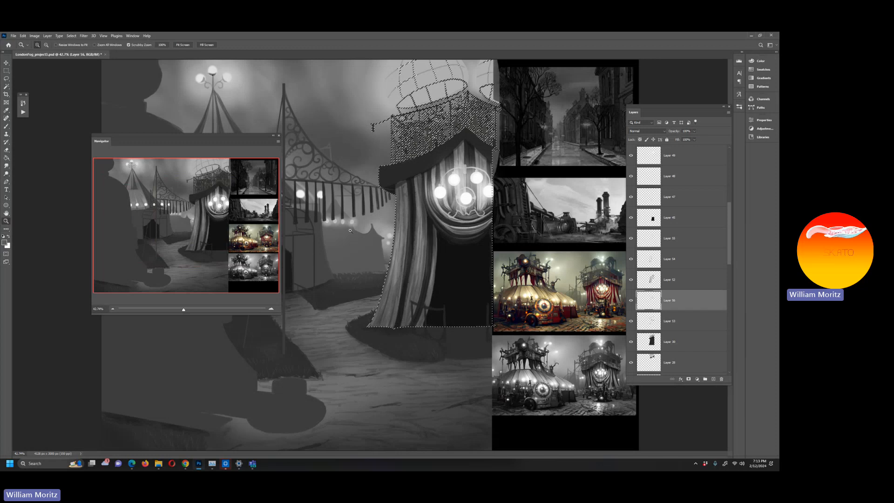
pyautogui.keyDown('alt'); pyautogui.click(313, 224); pyautogui.keyUp('alt')
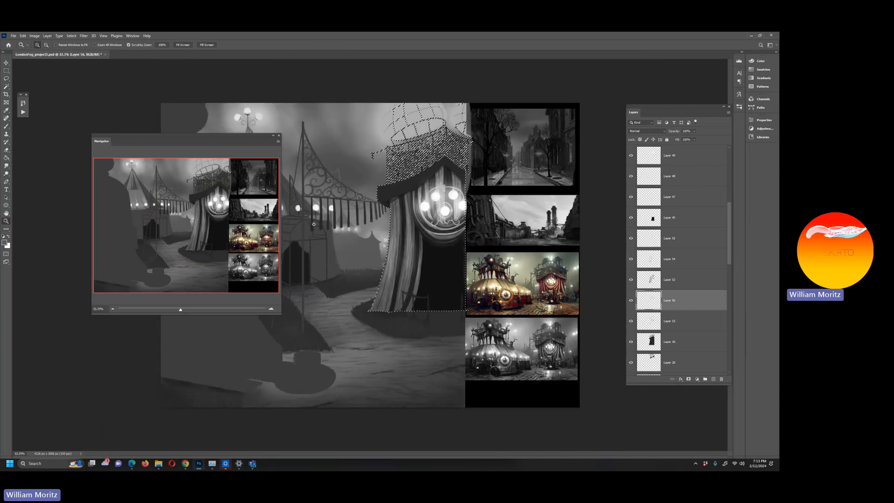
pyautogui.click(6, 79)
pyautogui.click(111, 87)
pyautogui.hotkey('ctrl', 's')
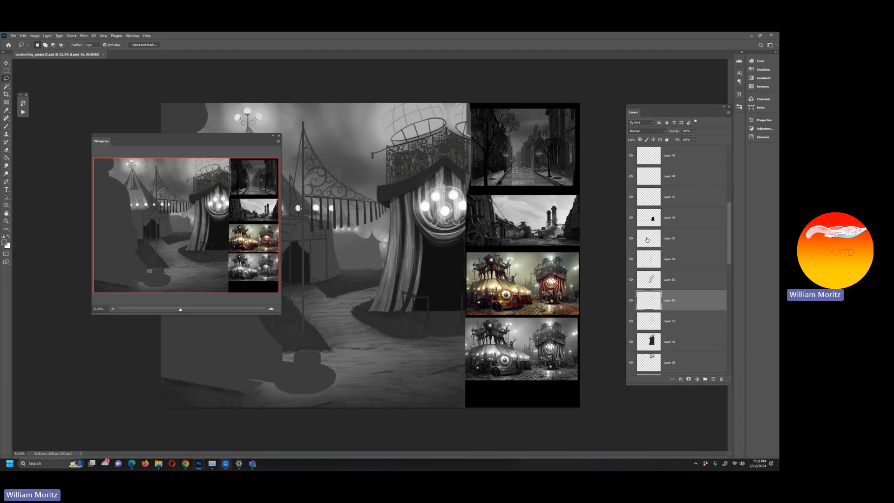
# Select the large tent's stripe and fold layers down to Layer 53 and toggle their visibility to compare the tent with and without them.
pyautogui.click(630, 241)
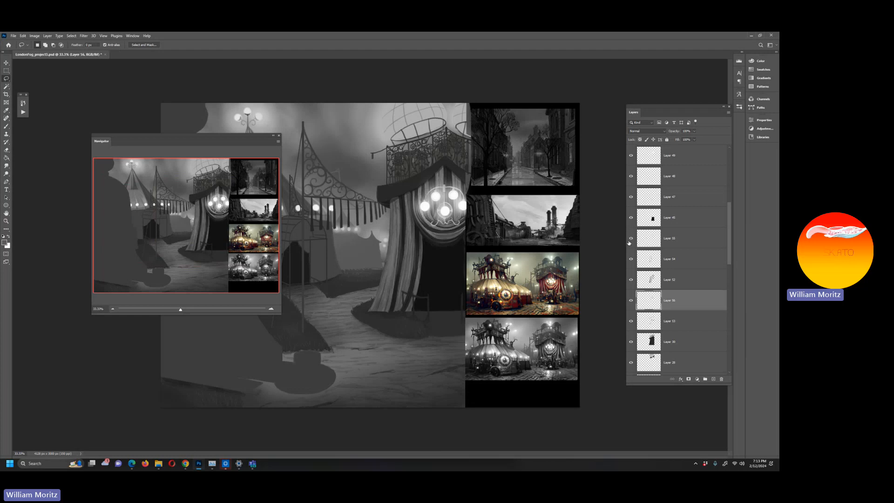
pyautogui.click(631, 240)
pyautogui.click(642, 244)
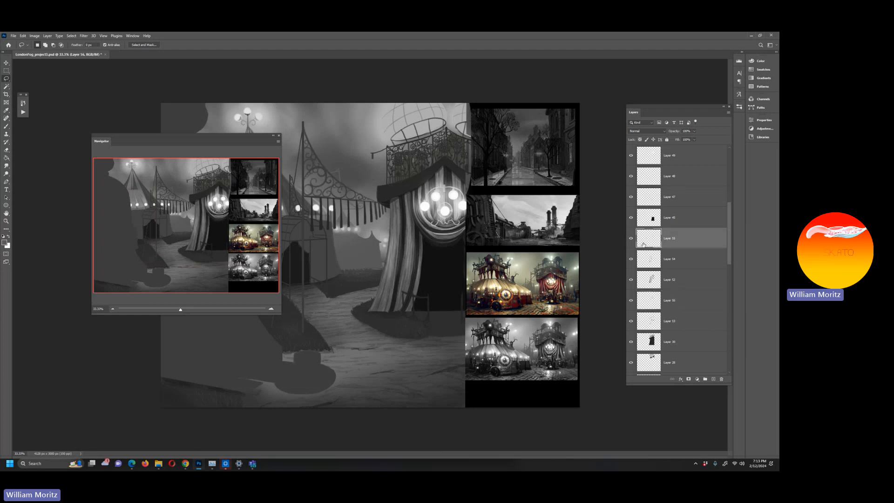
pyautogui.keyDown('shift'); pyautogui.click(660, 321); pyautogui.keyUp('shift')
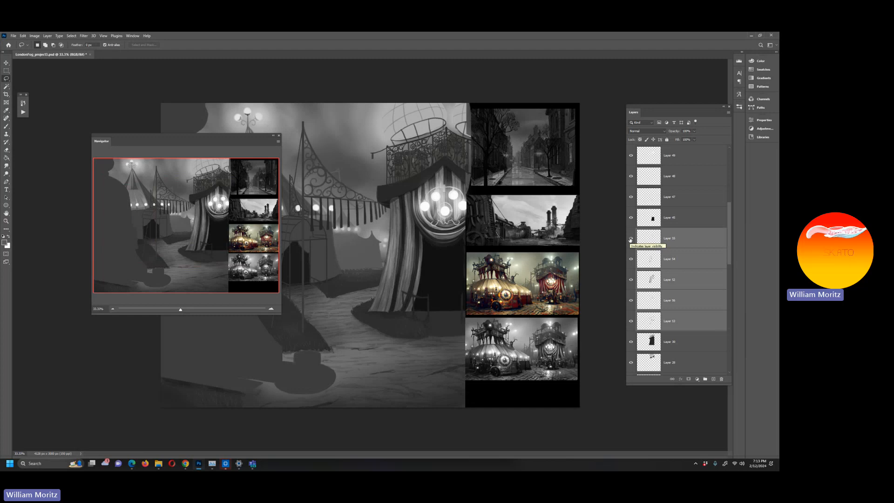
pyautogui.moveTo(631, 238); pyautogui.dragTo(631, 323)
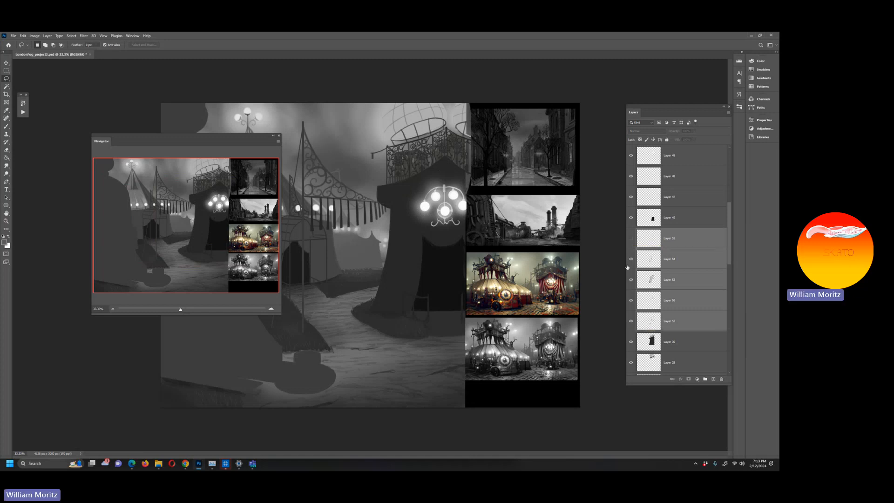
pyautogui.moveTo(631, 322); pyautogui.dragTo(627, 237)
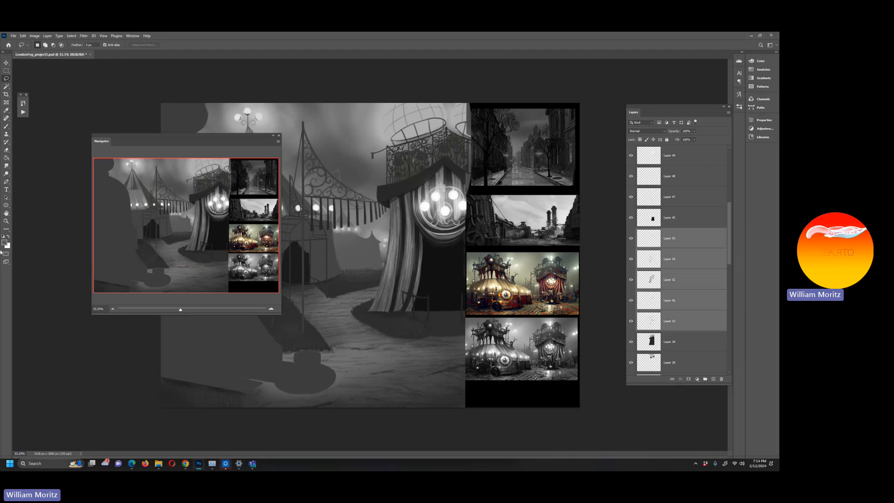
# Go to the large tent's lamp cluster and make the layer under its central bracket active from the canvas.
pyautogui.click(7, 221)
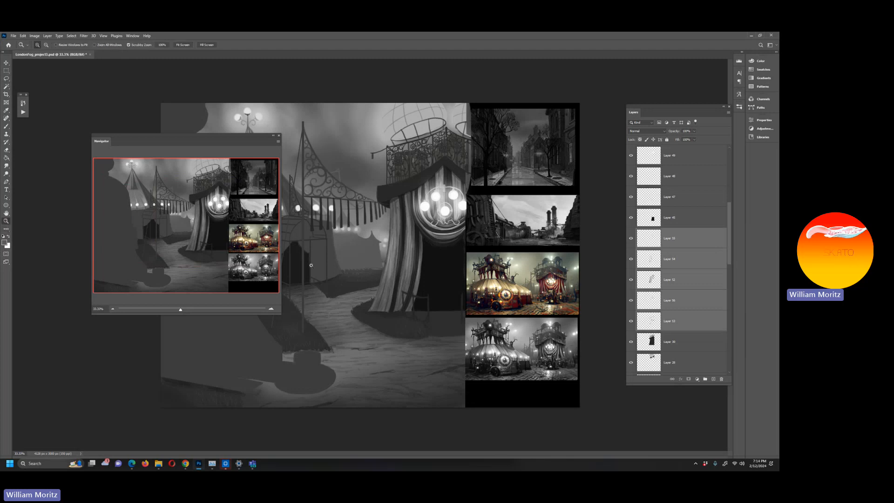
pyautogui.click(444, 215)
pyautogui.click(433, 212)
pyautogui.moveTo(390, 212); pyautogui.dragTo(466, 250)
pyautogui.click(466, 231)
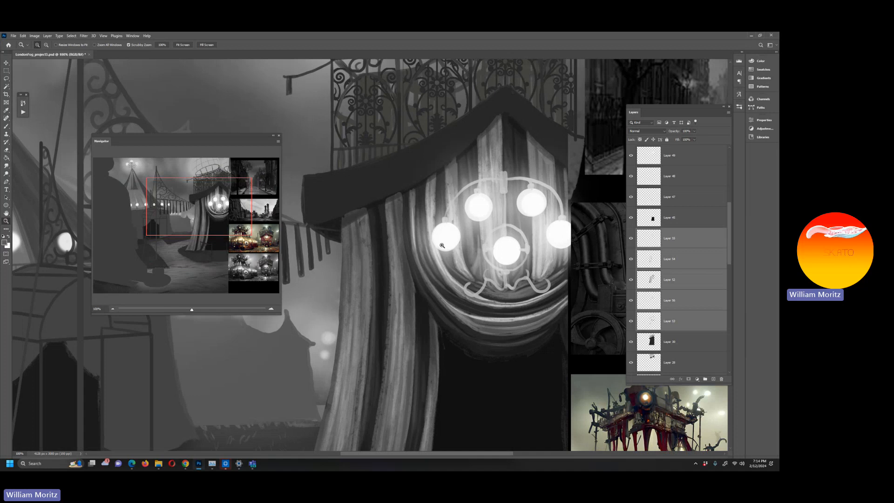
pyautogui.press('b')
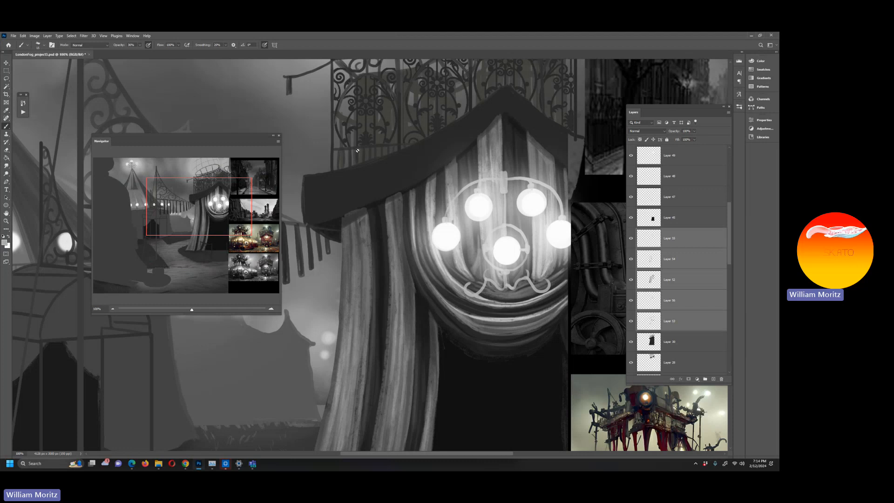
pyautogui.press('v')
pyautogui.rightClick(505, 178)
pyautogui.click(519, 180)
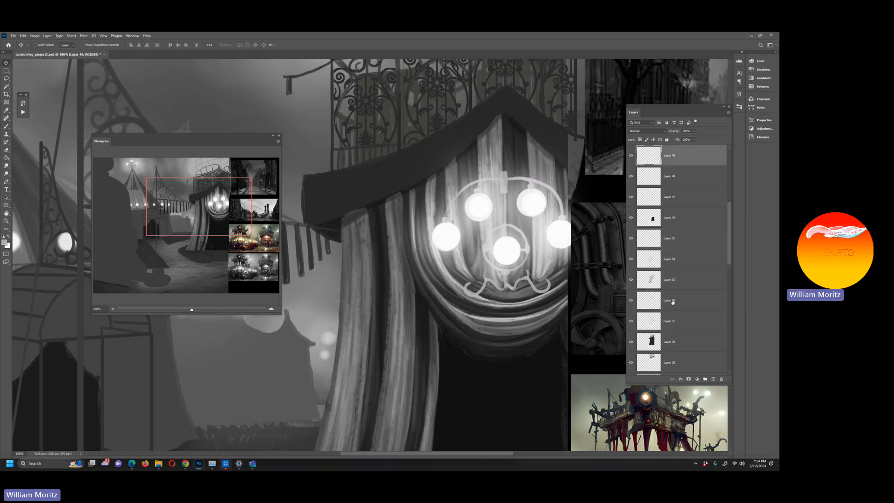
# Check Layer 49 and Layer 48 by toggling their visibility, and make Layer 48, which holds the lamp fixture, active.
pyautogui.click(631, 156)
pyautogui.click(632, 157)
pyautogui.click(632, 177)
pyautogui.click(632, 176)
pyautogui.click(671, 176)
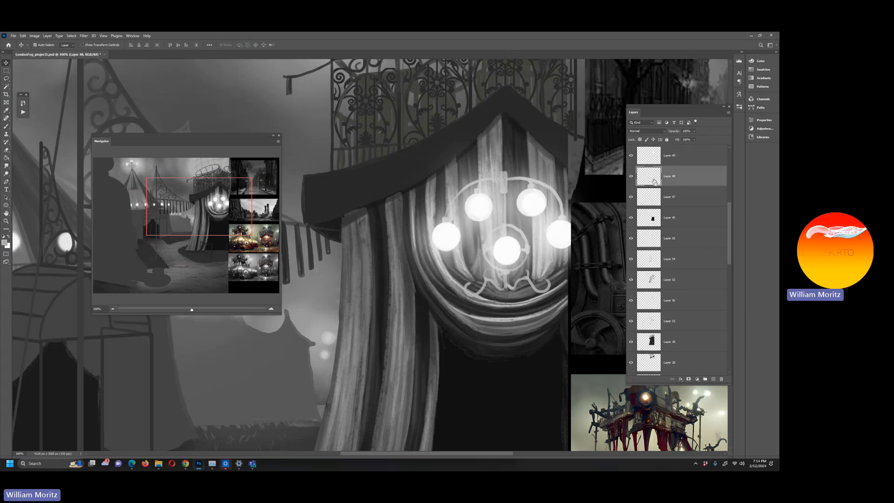
# Load the lamp fixture's outline as a selection, add a new layer above Layer 48, and ready the brush with black at 100% opacity.
pyautogui.keyDown('ctrl'); pyautogui.click(652, 182); pyautogui.keyUp('ctrl')
pyautogui.click(713, 379)
pyautogui.press('x')
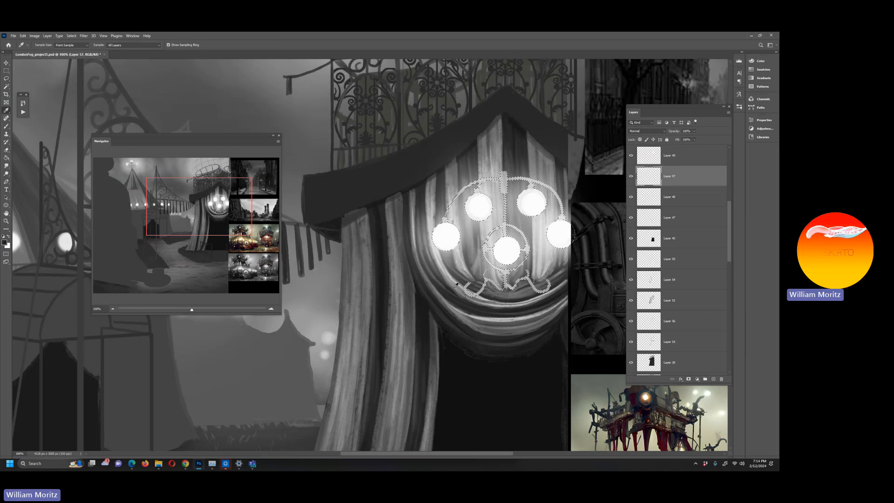
pyautogui.press('b')
pyautogui.press('0')
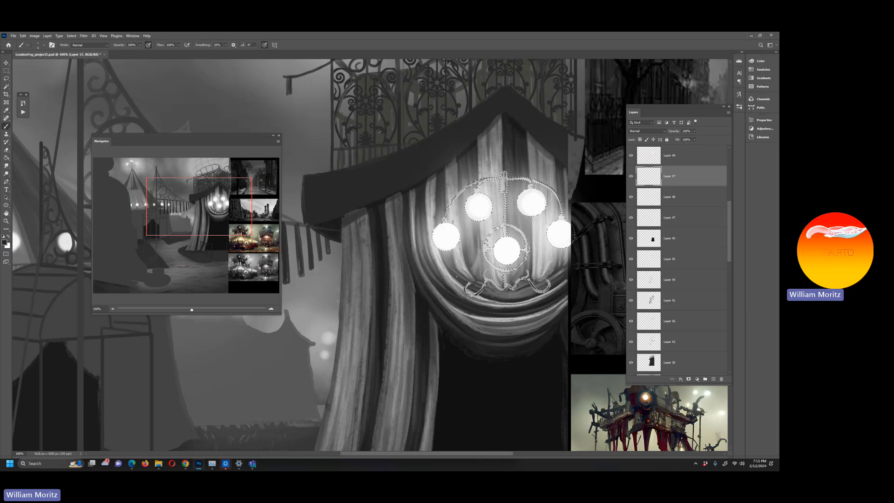
# Sample the lamp globe's white, paint highlights on the fixture's metalwork, and clear the selection.
pyautogui.keyDown('alt'); pyautogui.click(477, 203); pyautogui.keyUp('alt')
pyautogui.click(6, 79)
pyautogui.click(57, 130)
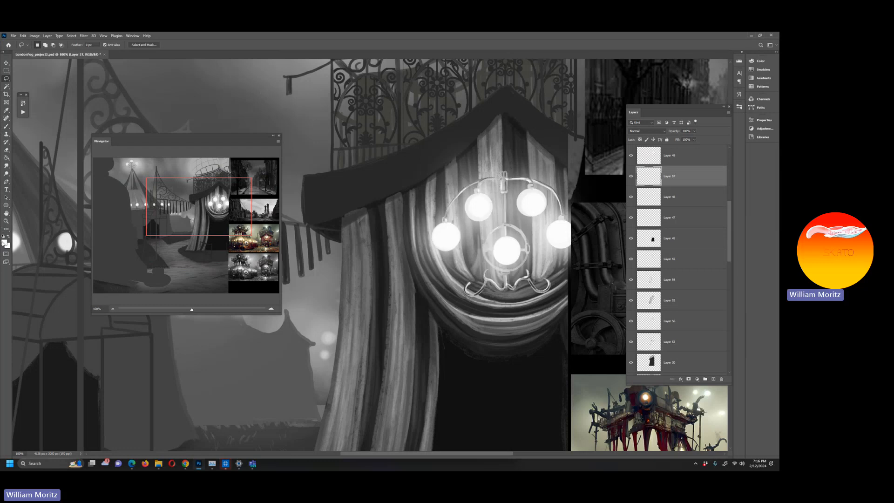
# Check the lamp fixture's shading at a wider view by toggling Layer 57's visibility, and save the painting.
pyautogui.click(6, 221)
pyautogui.keyDown('alt'); pyautogui.click(436, 253); pyautogui.keyUp('alt')
pyautogui.keyDown('alt'); pyautogui.click(436, 252); pyautogui.keyUp('alt')
pyautogui.keyDown('alt'); pyautogui.click(437, 253); pyautogui.keyUp('alt')
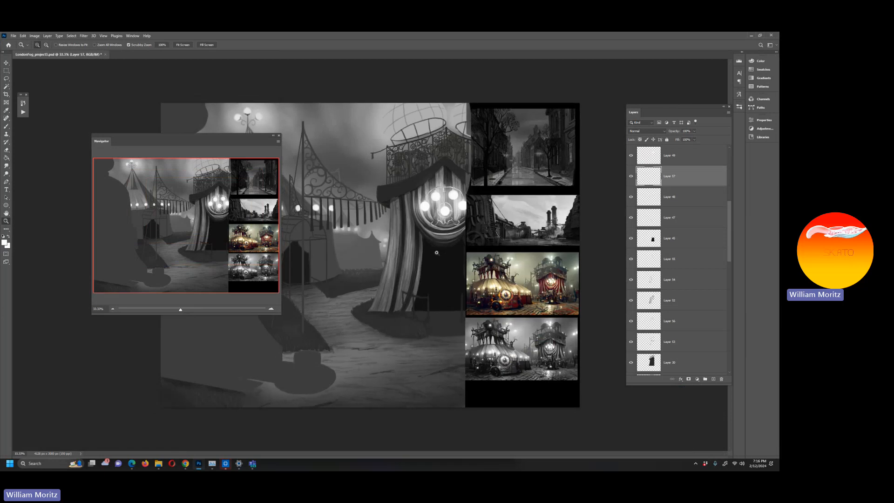
pyautogui.click(429, 226)
pyautogui.moveTo(361, 229); pyautogui.dragTo(449, 231)
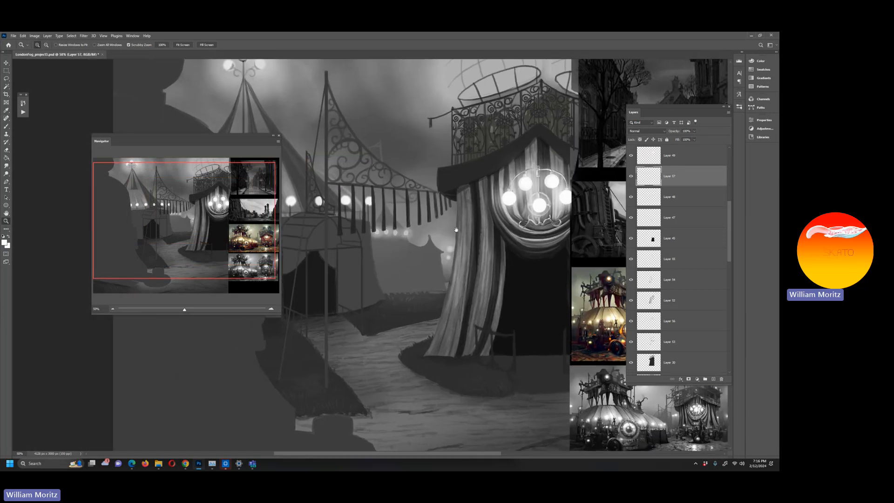
pyautogui.click(632, 179)
pyautogui.click(631, 178)
pyautogui.click(632, 179)
pyautogui.click(631, 178)
pyautogui.hotkey('ctrl', 's')
# Make the large tent's base shape layer active from the canvas and load its silhouette as a selection.
pyautogui.press('v')
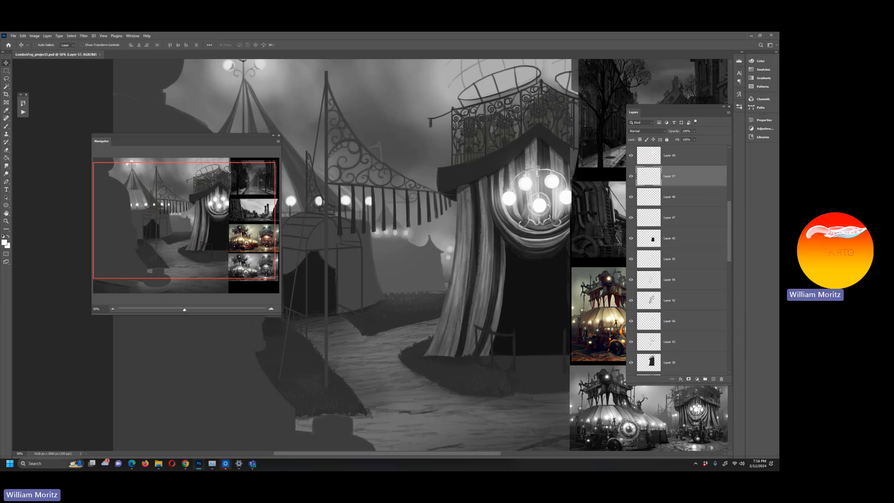
pyautogui.rightClick(473, 169)
pyautogui.click(484, 172)
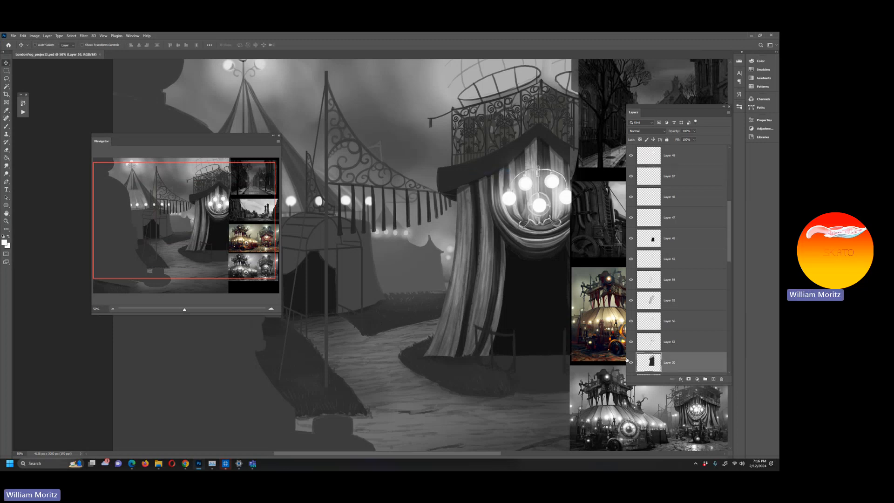
pyautogui.keyDown('ctrl'); pyautogui.click(649, 362); pyautogui.keyUp('ctrl')
# Check the GIRL line layer by toggling its visibility, and show the red SKETCH layer over the painting.
pyautogui.moveTo(729, 215); pyautogui.dragTo(728, 152)
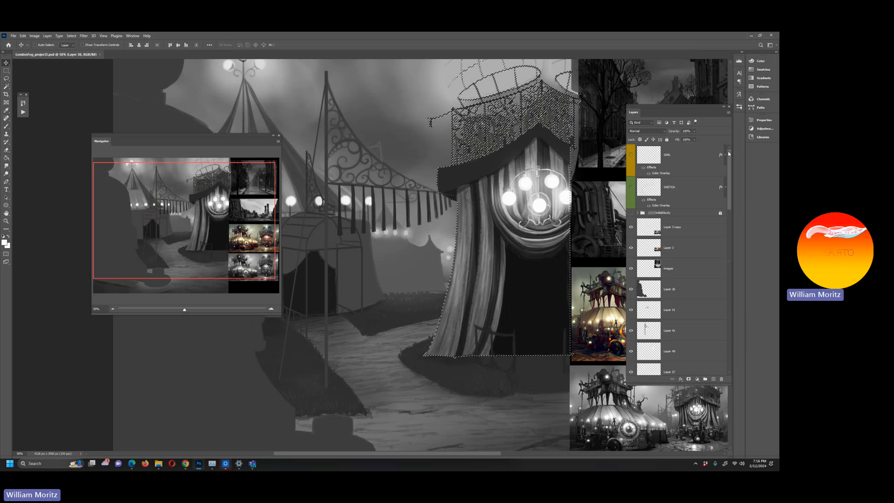
pyautogui.click(631, 155)
pyautogui.click(631, 155)
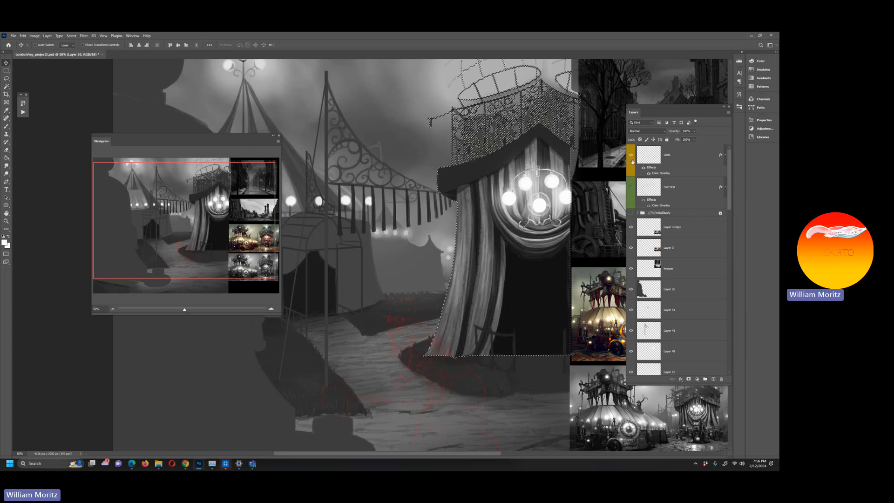
pyautogui.click(631, 187)
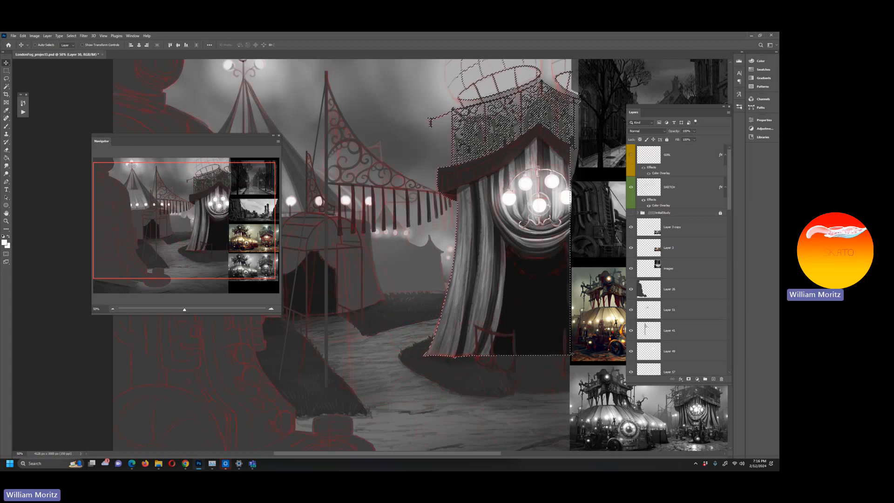
# Examine the roof trim and drapery of the striped tent in the grayscale reference image.
pyautogui.press('z')
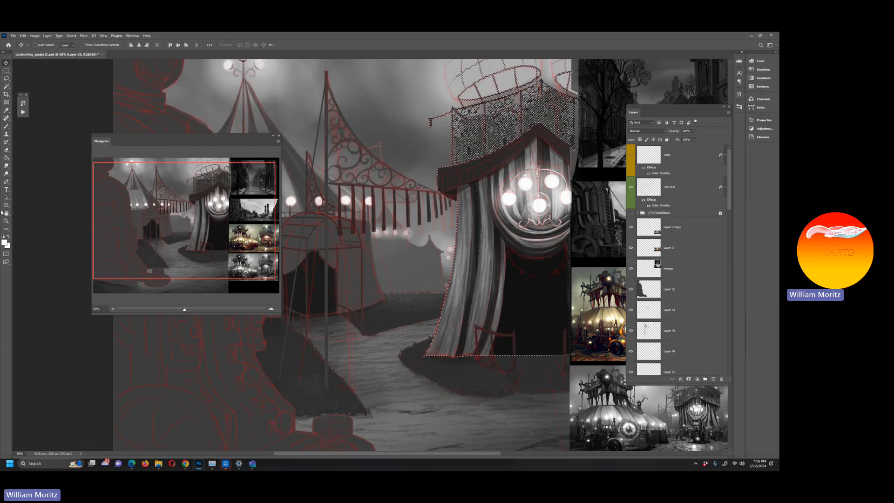
pyautogui.click(681, 405)
pyautogui.click(680, 405)
pyautogui.click(680, 405)
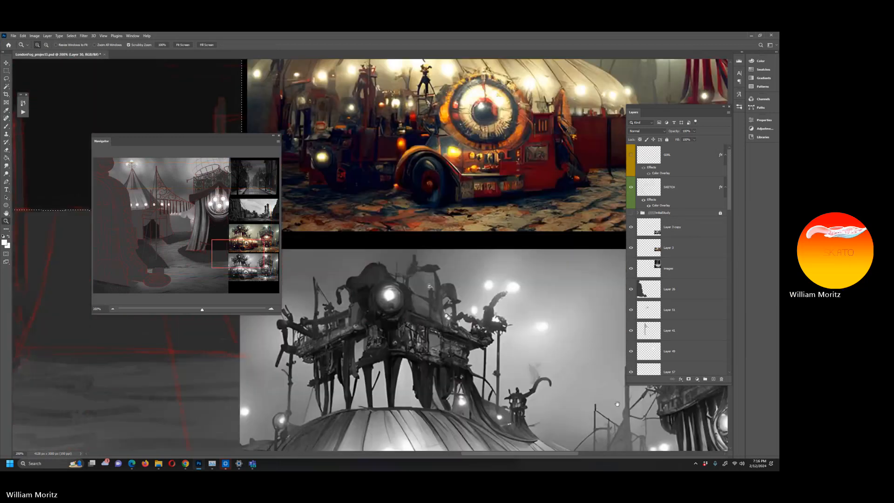
pyautogui.moveTo(680, 406); pyautogui.dragTo(355, 288)
pyautogui.click(367, 297)
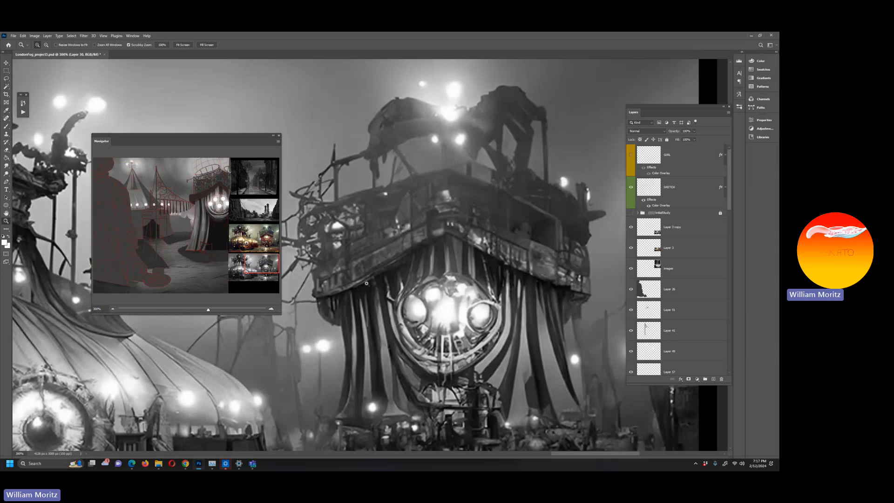
pyautogui.click(205, 213)
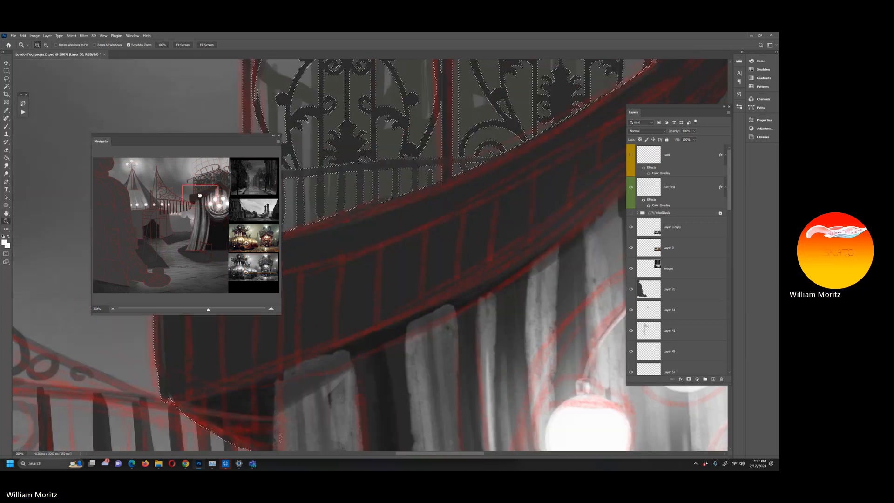
# Return to the large tent's roof and lower the SKETCH layer's opacity so its red lines are faint.
pyautogui.moveTo(205, 310); pyautogui.dragTo(195, 311)
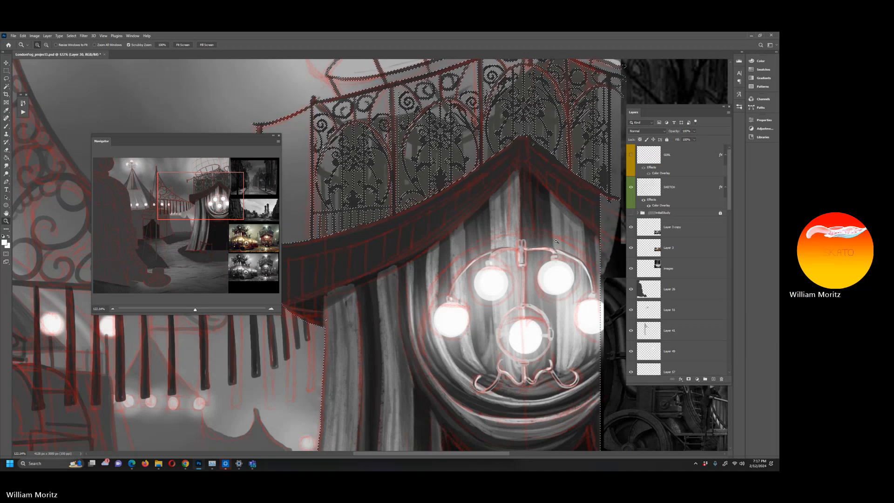
pyautogui.click(680, 187)
pyautogui.moveTo(694, 131); pyautogui.dragTo(681, 139)
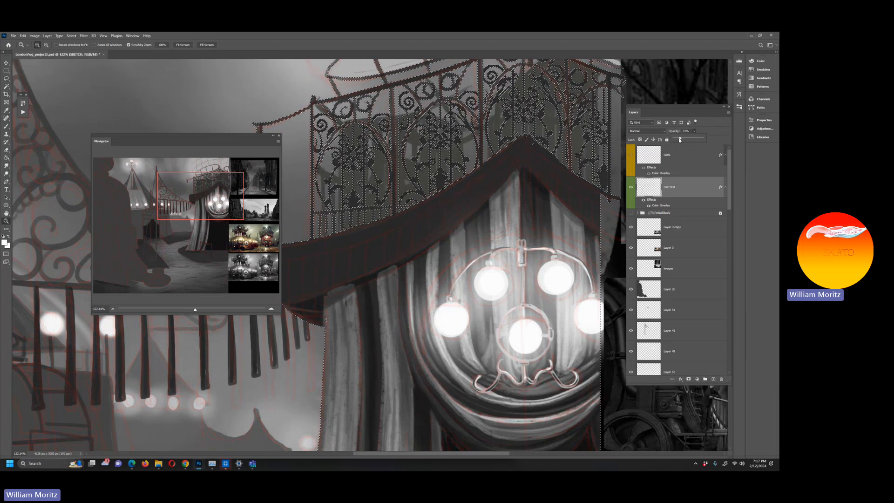
# Make the large tent's base shape layer active again and add a new layer directly above it for the roof trim.
pyautogui.scroll(-5, 678, 279)
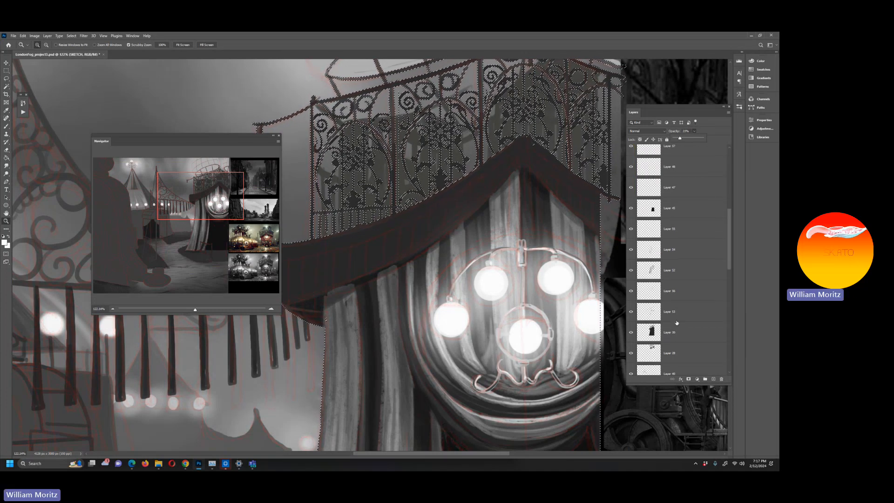
pyautogui.scroll(2, 678, 317)
pyautogui.click(674, 174)
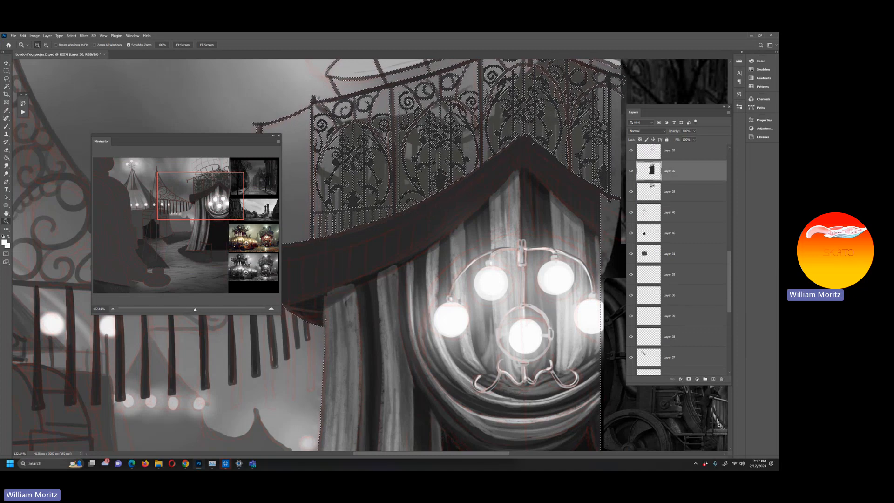
pyautogui.click(714, 379)
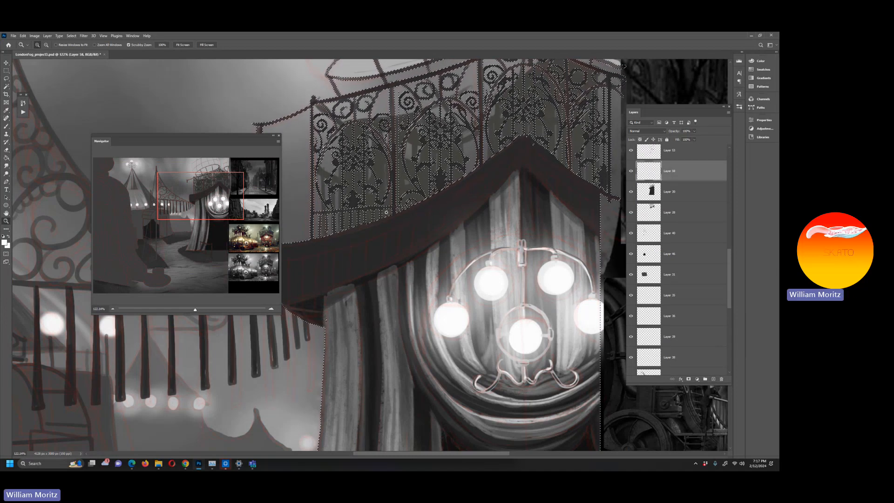
pyautogui.keyDown('alt'); pyautogui.click(434, 247); pyautogui.keyUp('alt')
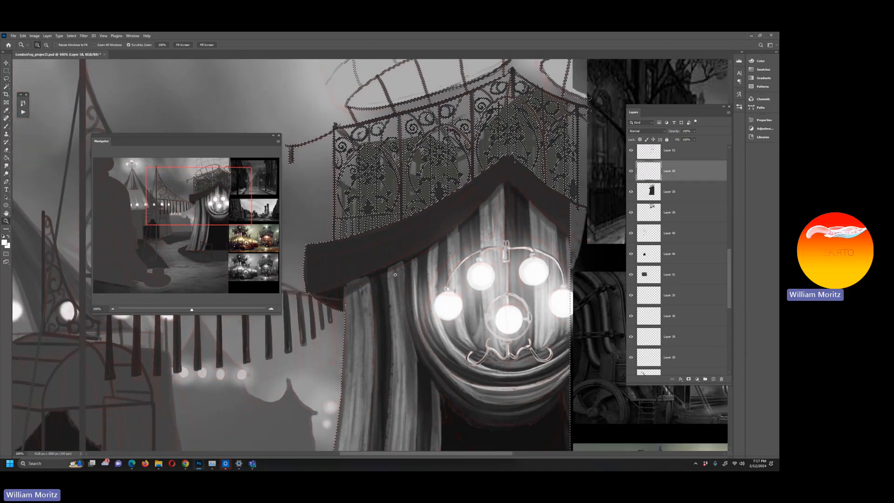
# Move the new roof-trim layer up to just below the drapery's Layer 52 and give it an orange color label.
pyautogui.press('i')
pyautogui.click(381, 274)
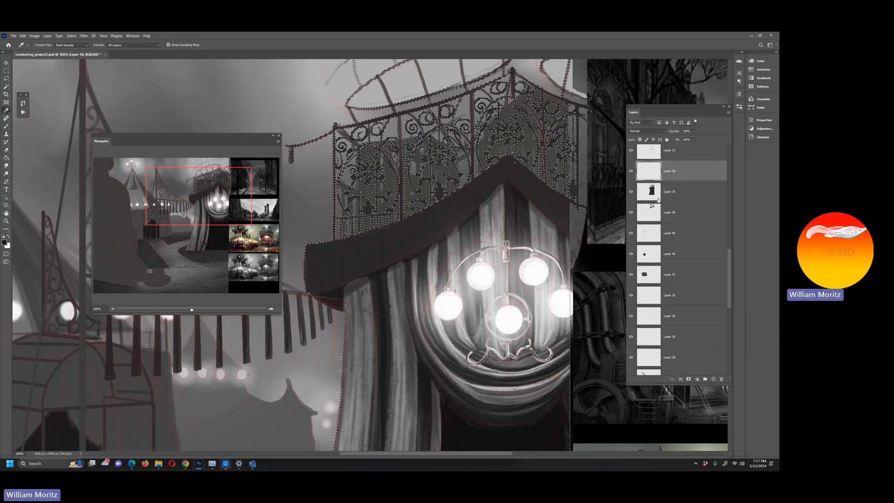
pyautogui.scroll(3, 658, 199)
pyautogui.moveTo(679, 268); pyautogui.dragTo(683, 350)
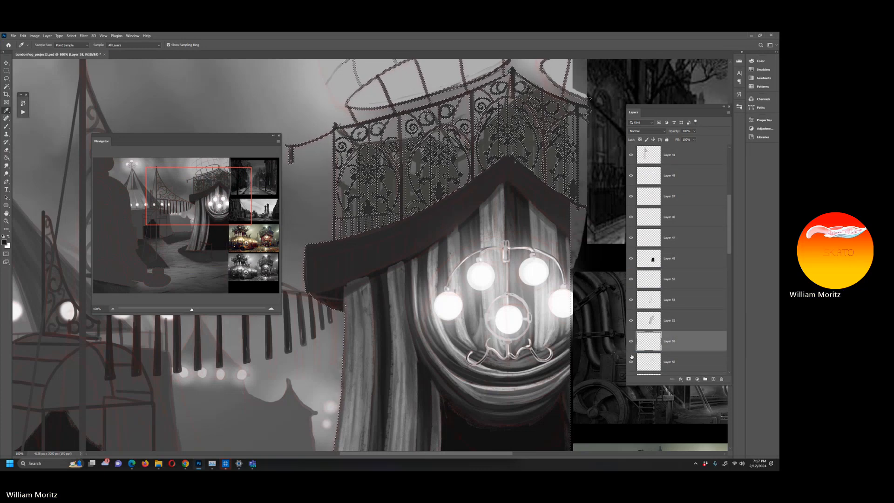
pyautogui.click(631, 360)
pyautogui.click(632, 361)
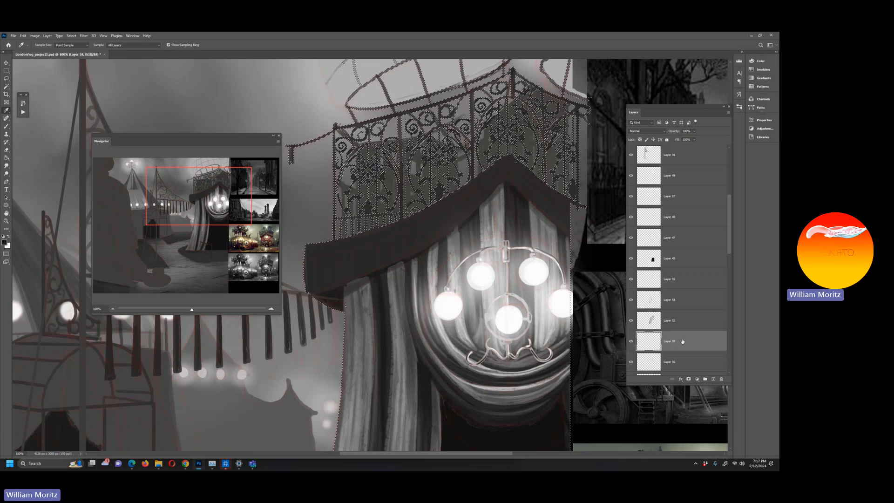
pyautogui.rightClick(632, 344)
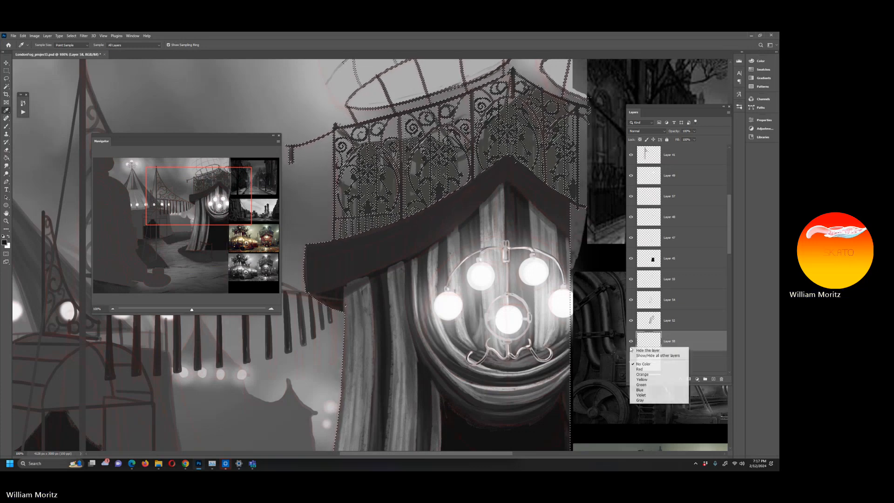
pyautogui.click(642, 375)
# Sample a gray from the tent's drapery and outline a row of narrow upright rectangles along the whole roof trim.
pyautogui.moveTo(452, 285); pyautogui.dragTo(207, 139)
pyautogui.moveTo(453, 396); pyautogui.dragTo(445, 269)
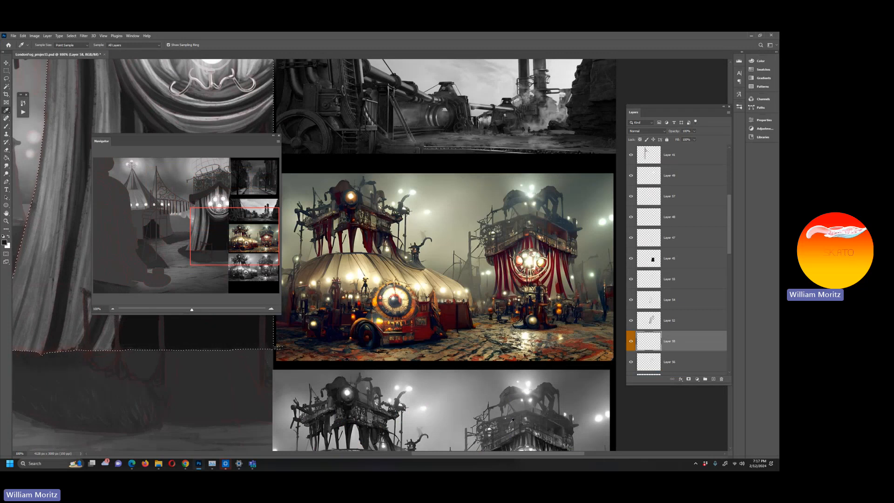
pyautogui.moveTo(400, 140); pyautogui.dragTo(690, 277)
pyautogui.moveTo(482, 175); pyautogui.dragTo(494, 233)
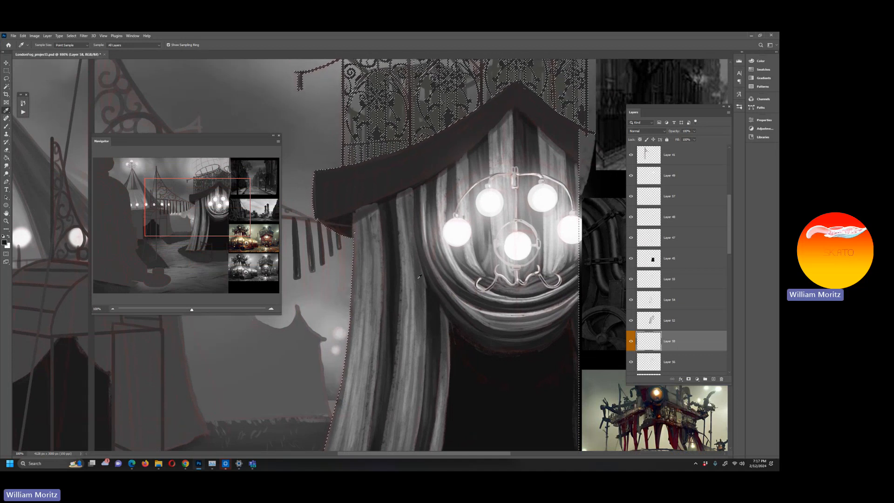
pyautogui.click(447, 356)
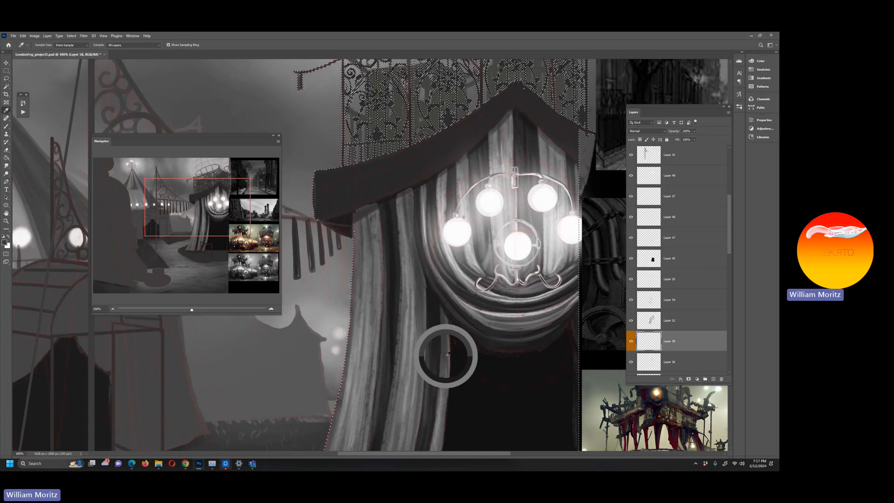
pyautogui.press('b')
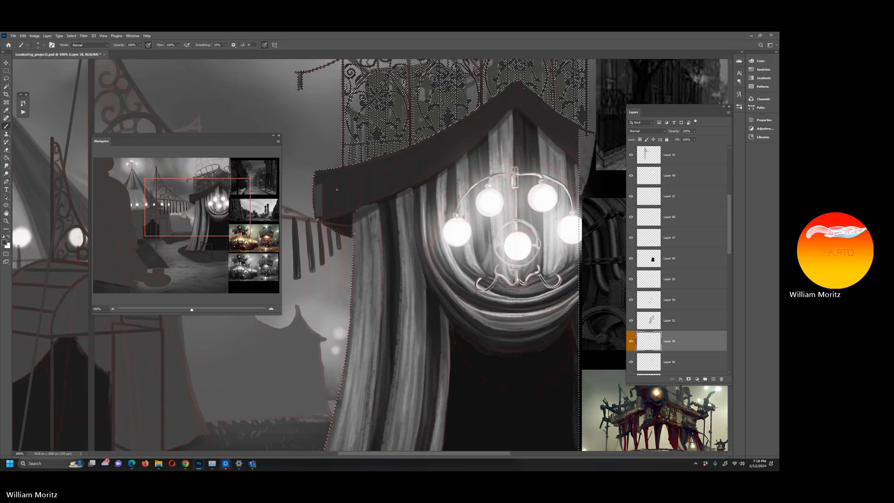
pyautogui.moveTo(337, 182)
pyautogui.mouseDown()
pyautogui.moveTo(336, 211)
pyautogui.moveTo(344, 181)
pyautogui.mouseUp()
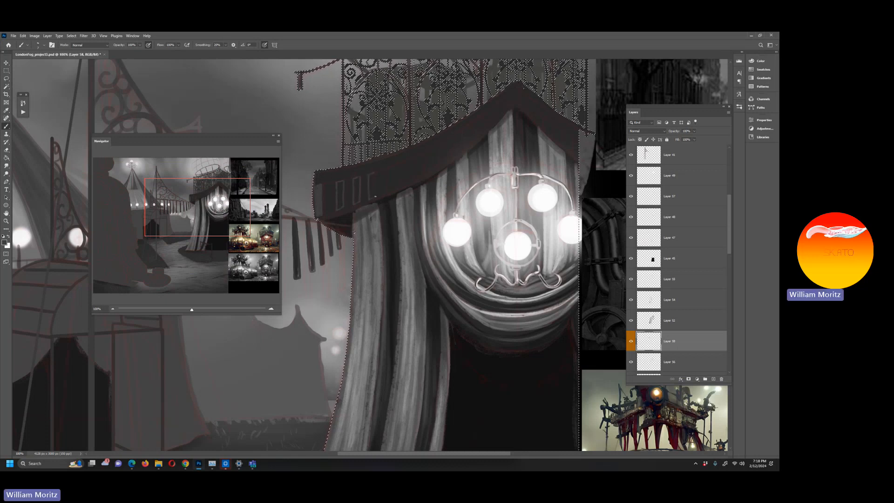
pyautogui.moveTo(391, 167); pyautogui.dragTo(385, 187)
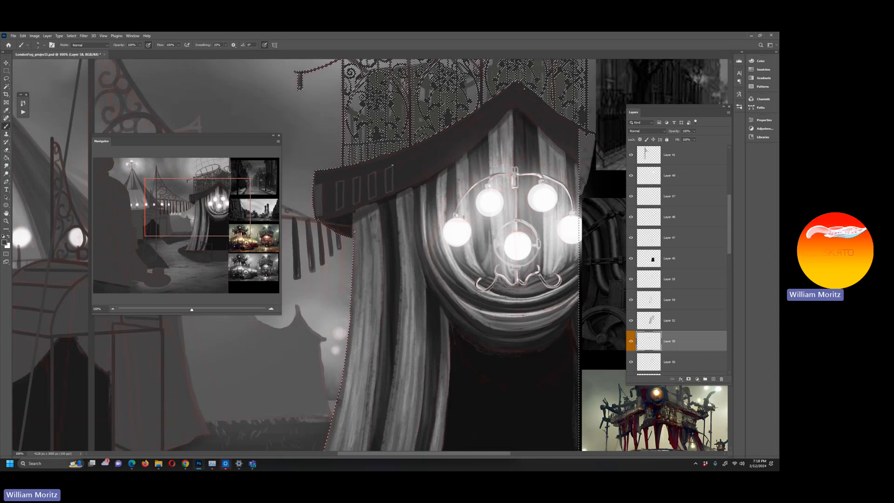
pyautogui.moveTo(403, 161); pyautogui.dragTo(405, 183)
pyautogui.moveTo(441, 144); pyautogui.dragTo(443, 158)
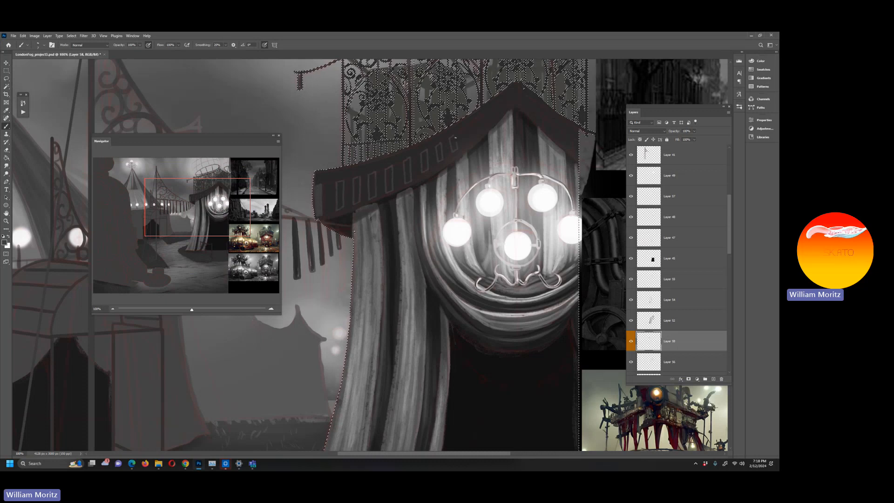
pyautogui.moveTo(466, 126)
pyautogui.mouseDown()
pyautogui.moveTo(471, 139)
pyautogui.moveTo(486, 115)
pyautogui.mouseUp()
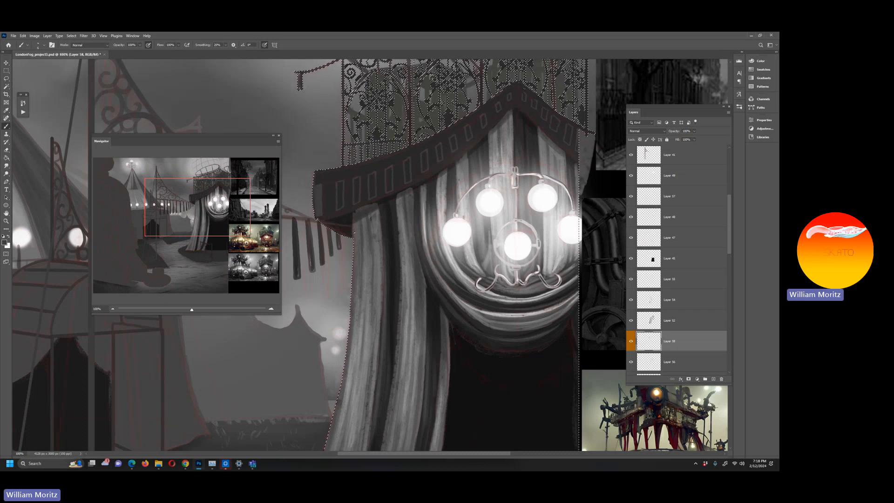
# Replace the tent selection with the interiors of all outlined trim rectangles and expand that selection slightly.
pyautogui.click(7, 71)
pyautogui.click(179, 92)
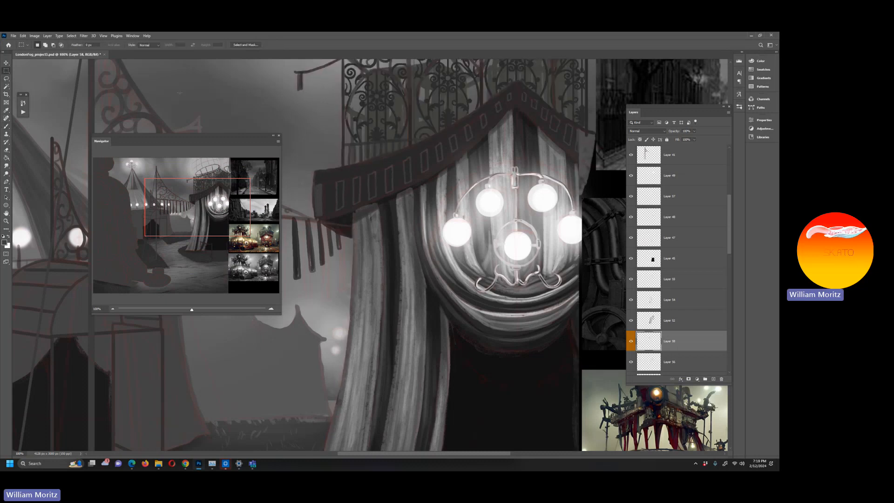
pyautogui.click(340, 195)
pyautogui.keyDown('shift'); pyautogui.click(357, 190); pyautogui.keyUp('shift')
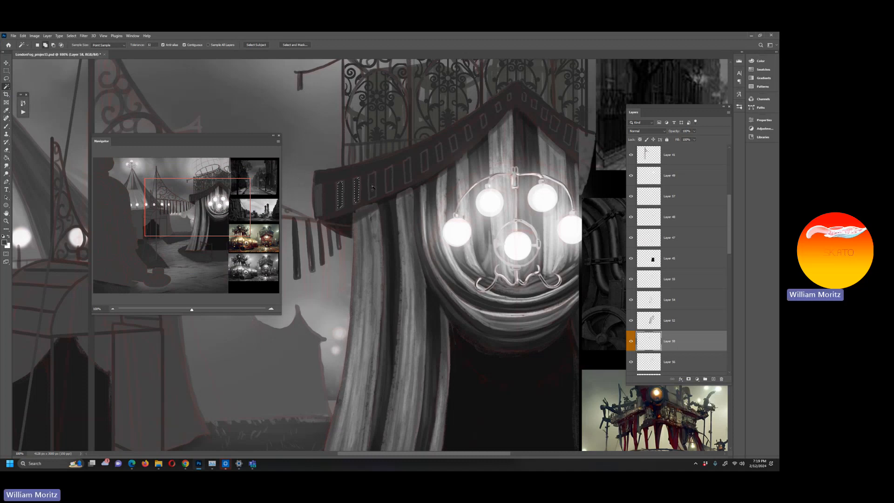
pyautogui.keyDown('shift'); pyautogui.click(425, 163); pyautogui.keyUp('shift')
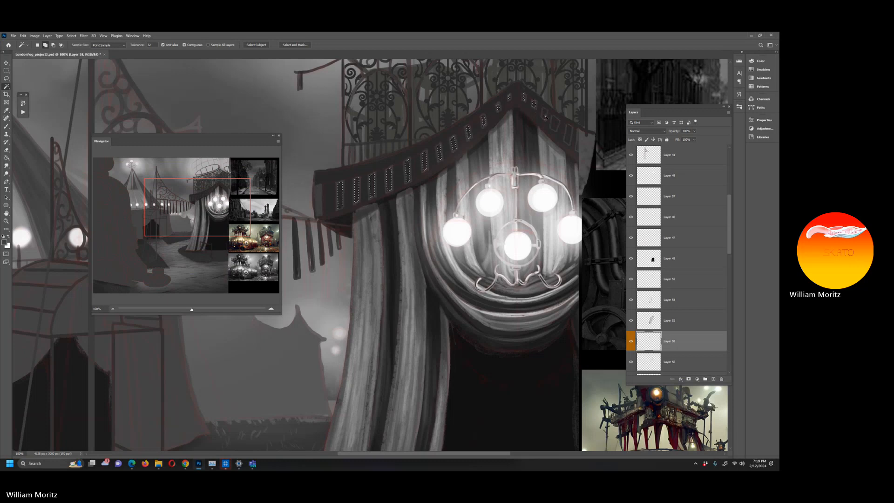
pyautogui.keyDown('shift'); pyautogui.click(554, 125); pyautogui.keyUp('shift')
pyautogui.keyDown('shift'); pyautogui.click(568, 137); pyautogui.keyUp('shift')
pyautogui.keyDown('shift'); pyautogui.click(577, 147); pyautogui.keyUp('shift')
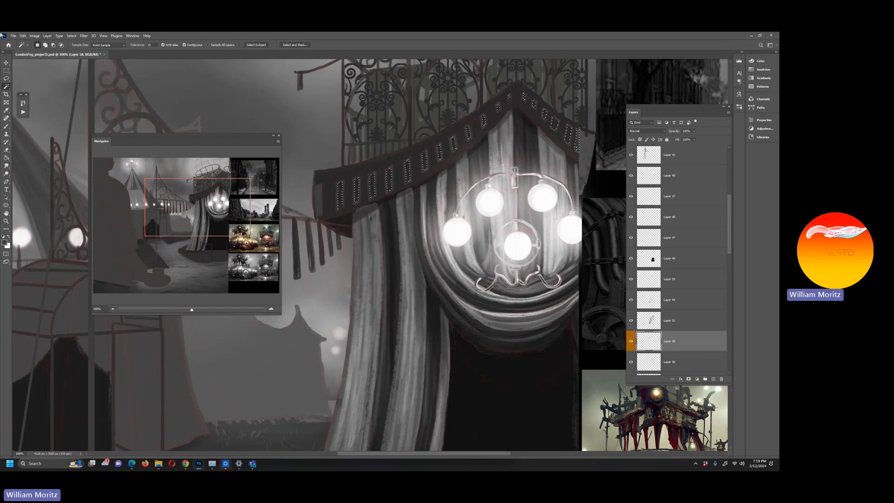
pyautogui.click(84, 38)
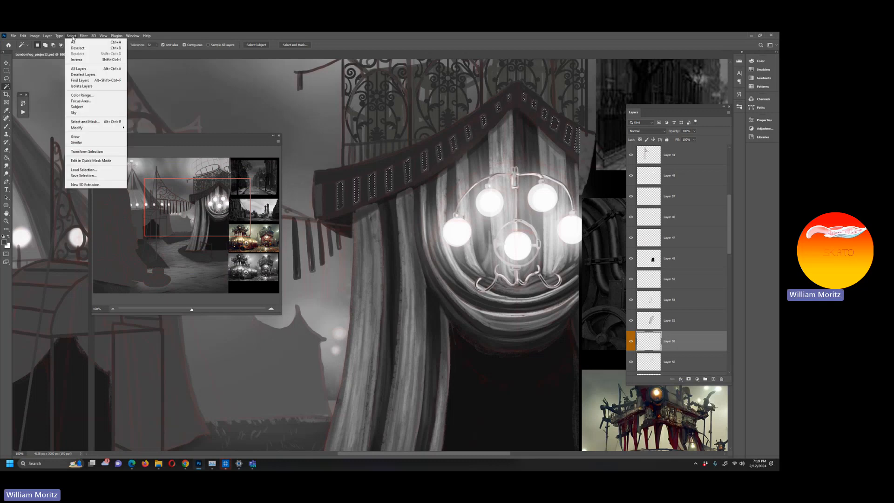
pyautogui.moveTo(111, 130)
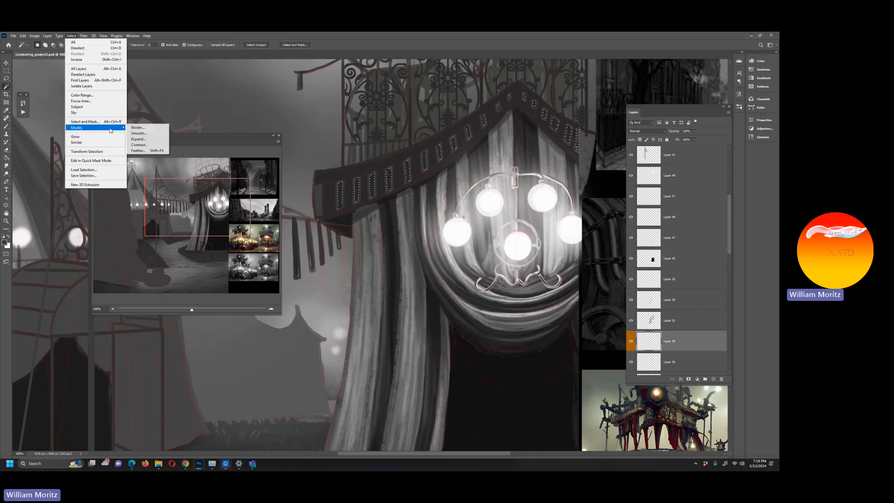
pyautogui.click(138, 150)
pyautogui.press('Return')
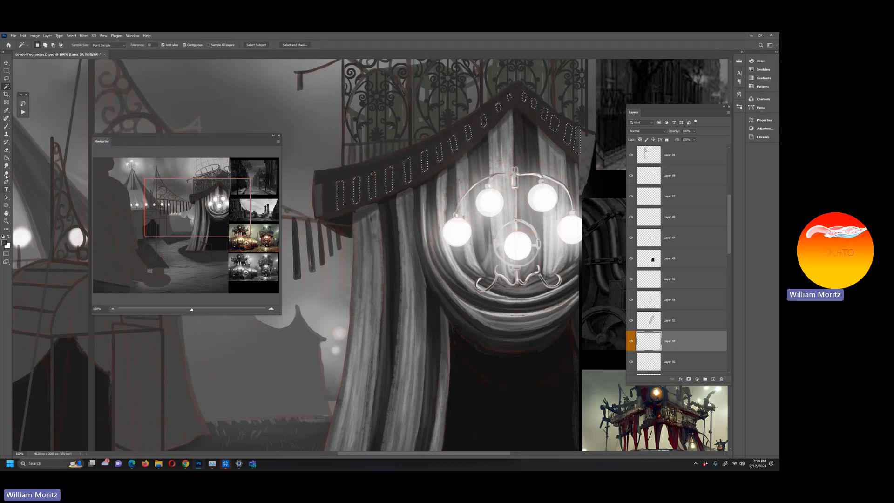
# Fill the selected trim rectangles with the sampled gray on a new layer, deselect, and merge it into the orange-labelled layer.
pyautogui.click(6, 158)
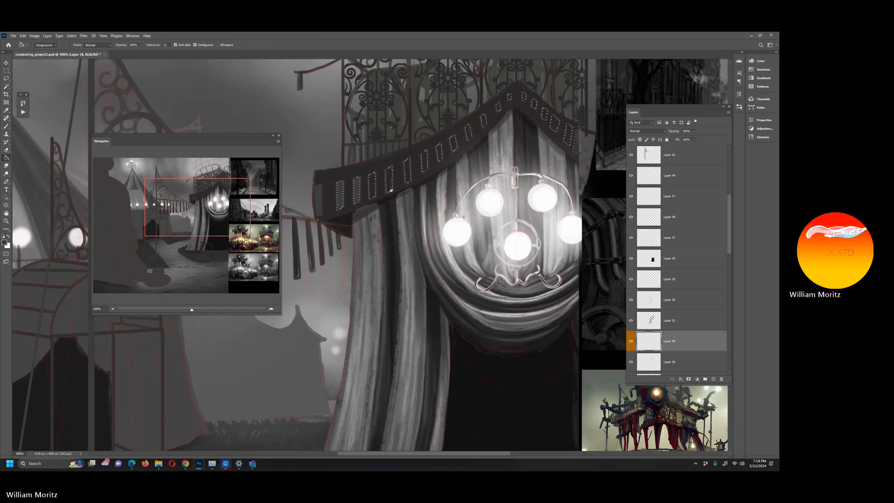
pyautogui.click(714, 379)
pyautogui.click(390, 184)
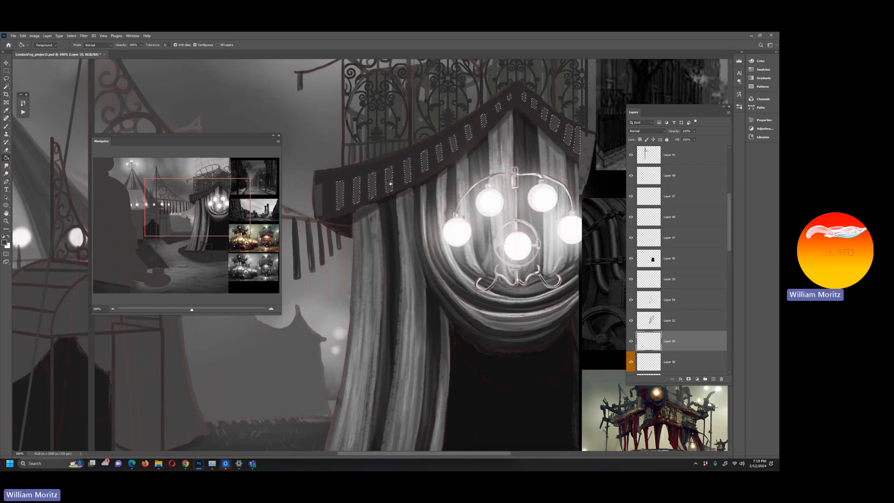
pyautogui.hotkey('ctrl', 'd')
pyautogui.press('l')
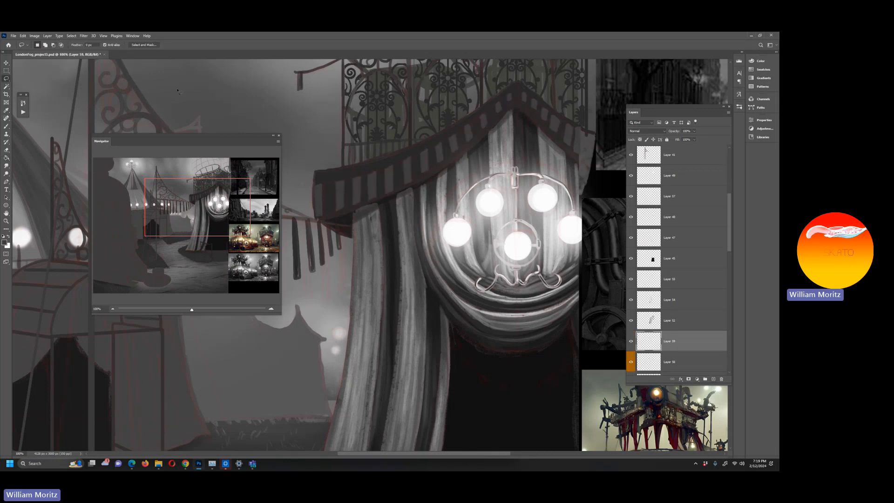
pyautogui.click(632, 341)
pyautogui.click(632, 341)
# Paint dark borders along the striped roof trim using the entrance's dark gray, and raise the orange-labelled layer above the drapery layers.
pyautogui.press('i')
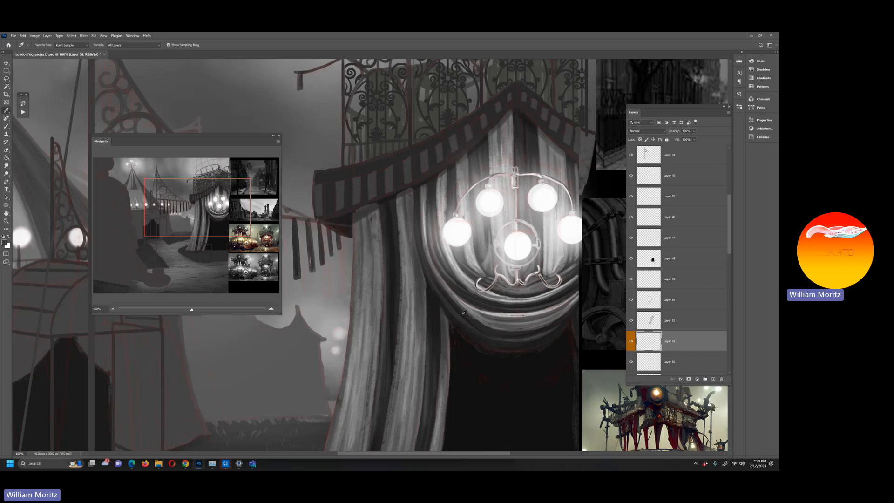
pyautogui.click(464, 380)
pyautogui.press('b')
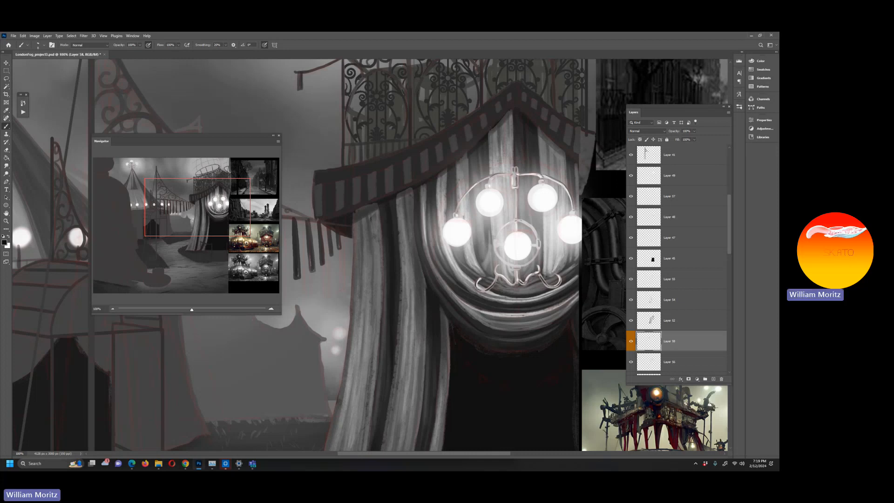
pyautogui.moveTo(667, 342); pyautogui.dragTo(672, 272)
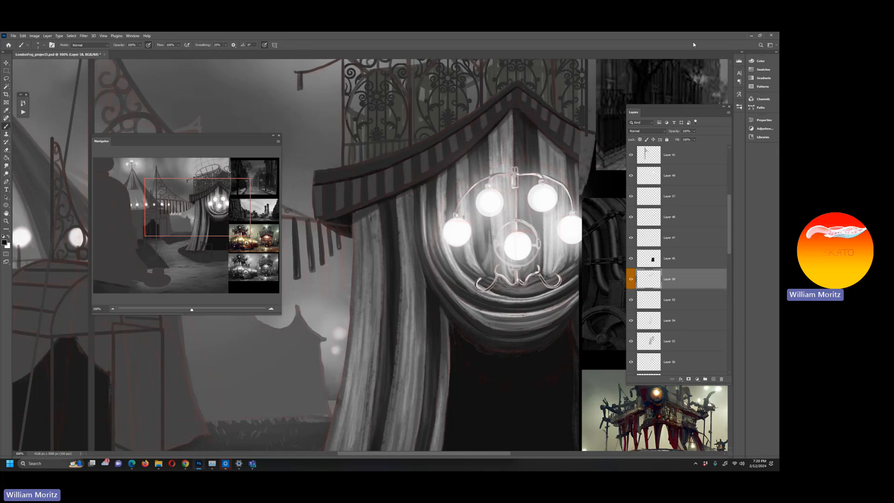
# Make the large tent's base shape layer active and load its outline as a selection.
pyautogui.press('v')
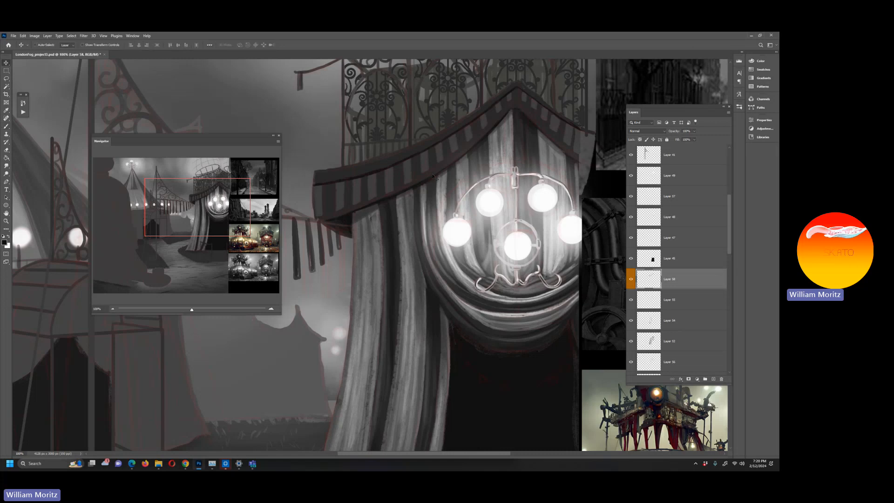
pyautogui.rightClick(433, 176)
pyautogui.click(440, 162)
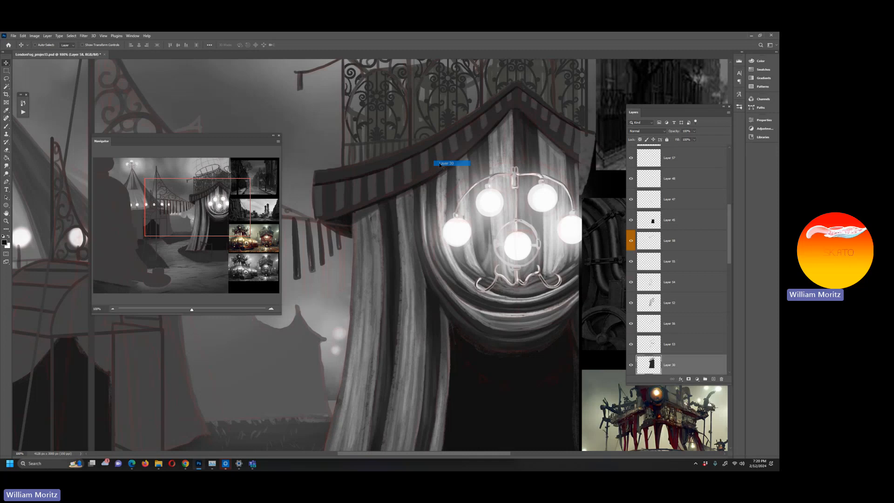
pyautogui.keyDown('ctrl'); pyautogui.click(652, 365); pyautogui.keyUp('ctrl')
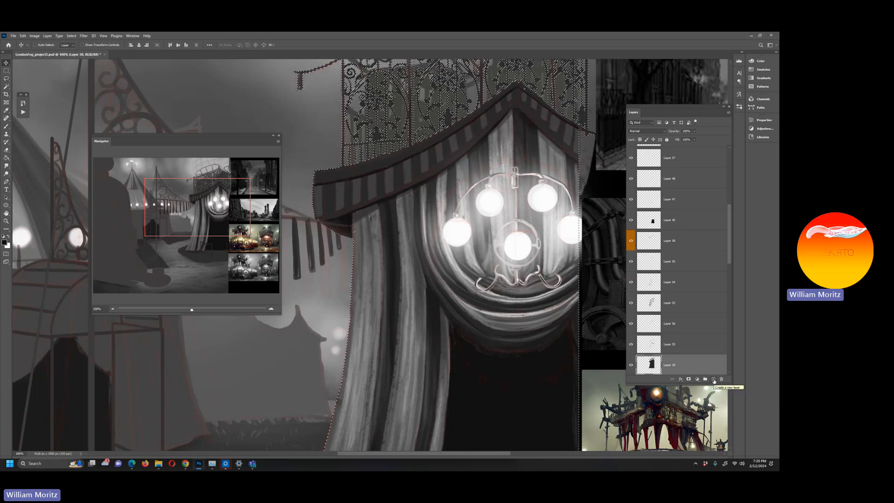
# Sample a dark gray from the large tent's drapery just beneath the roof trim for the brush.
pyautogui.press('i')
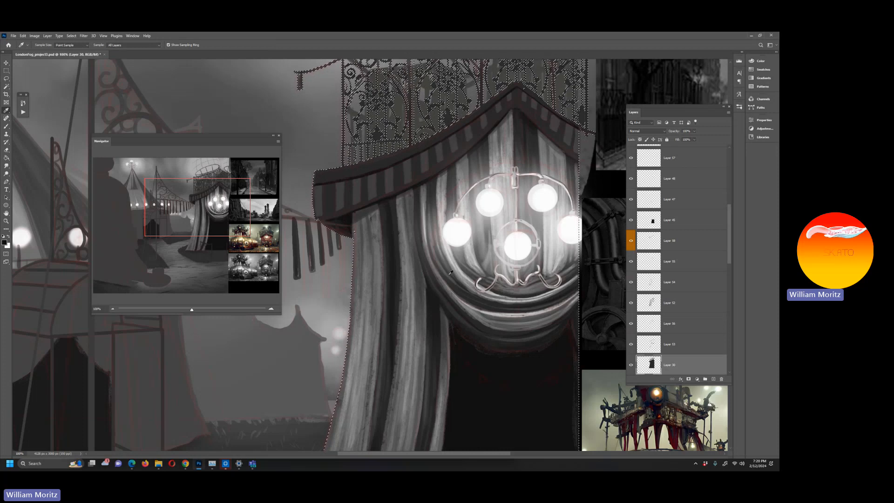
pyautogui.click(456, 310)
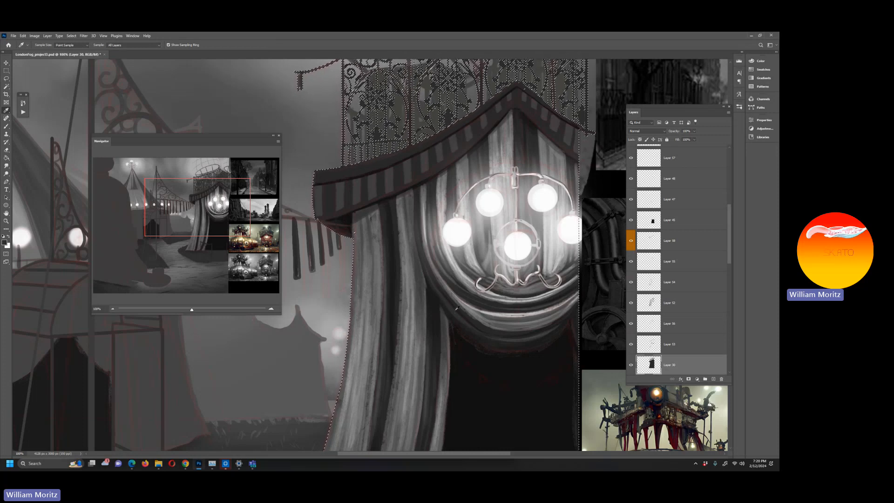
pyautogui.press('b')
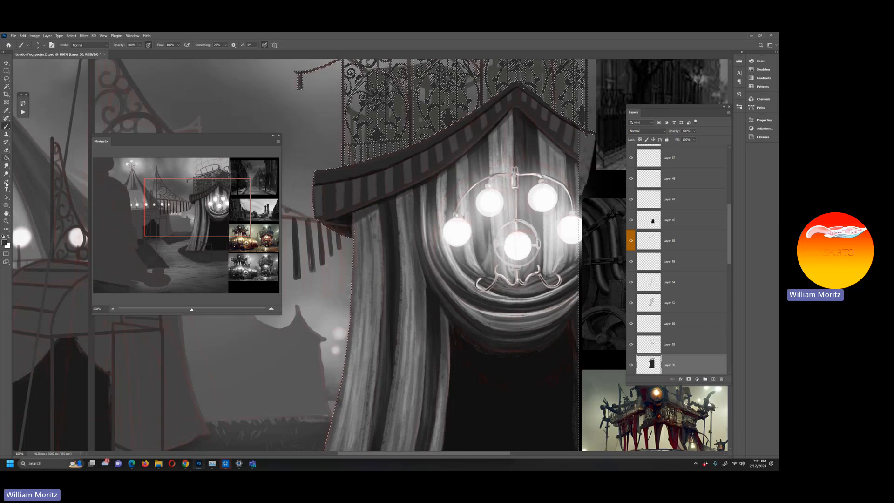
pyautogui.press('o')
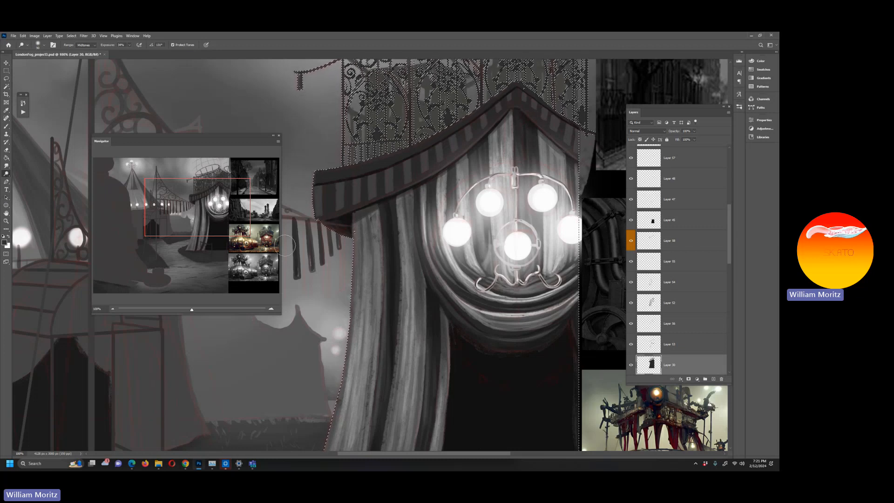
pyautogui.press('i')
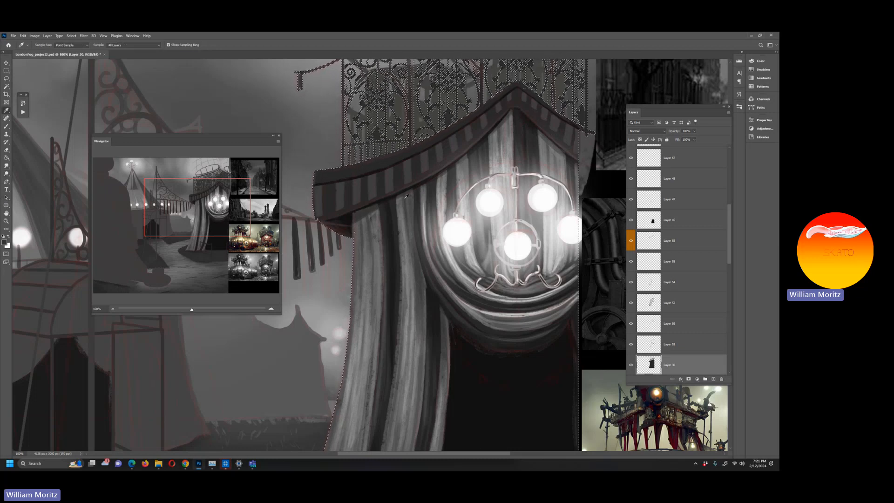
pyautogui.click(392, 217)
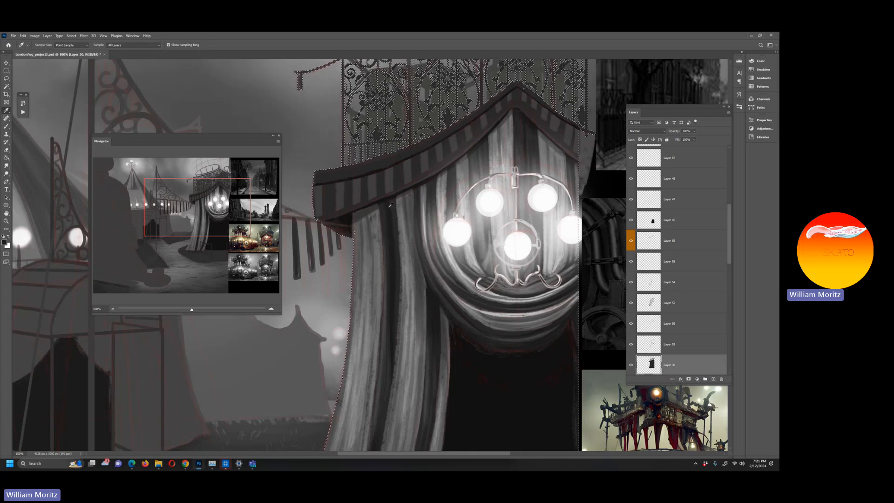
pyautogui.press('b')
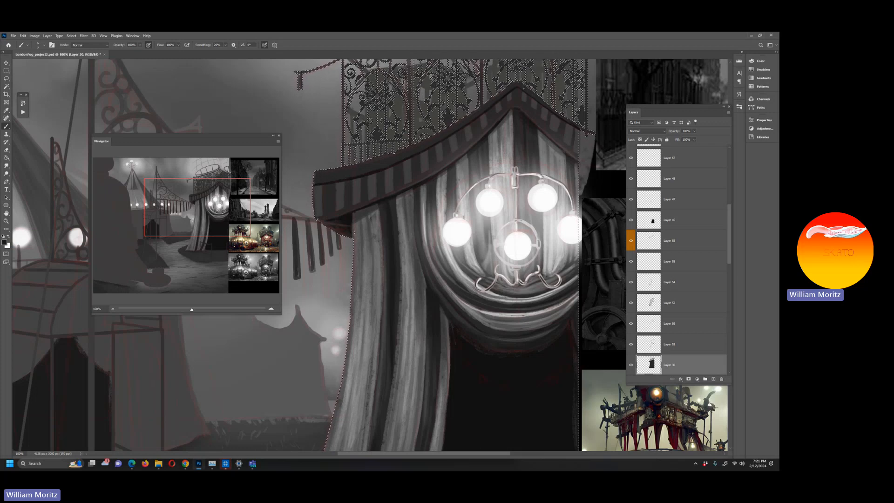
# Shade the large tent's base shape within the selection using a larger, low-opacity brush and grays sampled from the drapery.
pyautogui.click(139, 46)
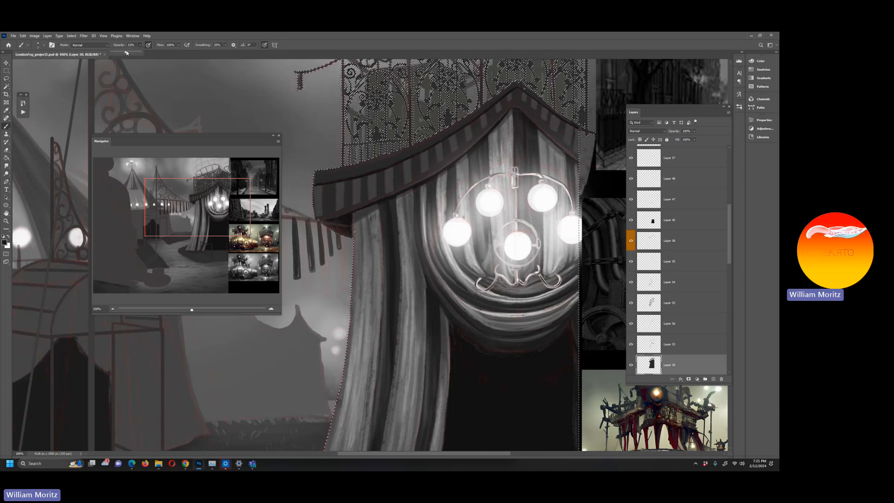
pyautogui.click(201, 40)
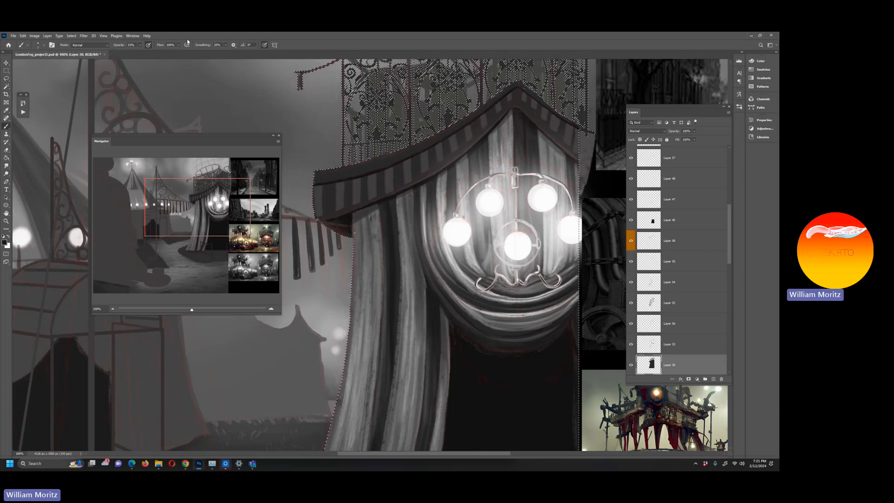
pyautogui.press(']')
pyautogui.press(']')
pyautogui.press(']')
pyautogui.press(']')
pyautogui.press(']')
pyautogui.press(']')
pyautogui.press(']')
pyautogui.press(']')
pyautogui.press('[')
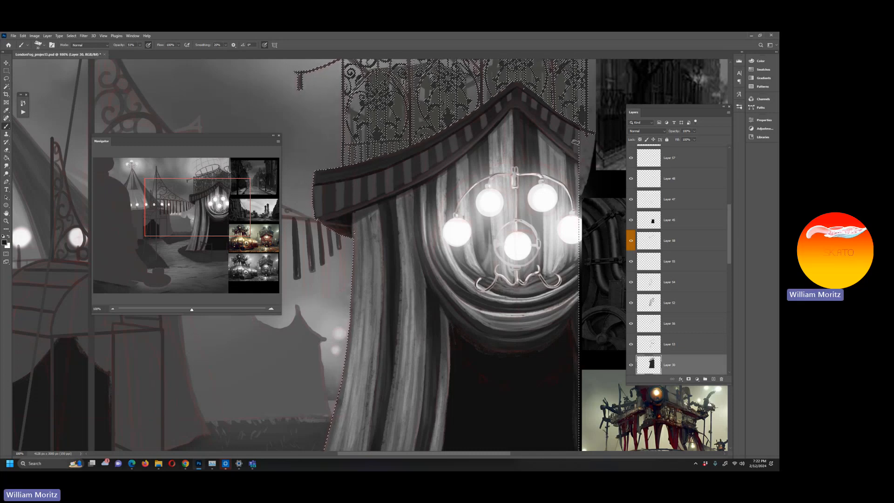
pyautogui.press('i')
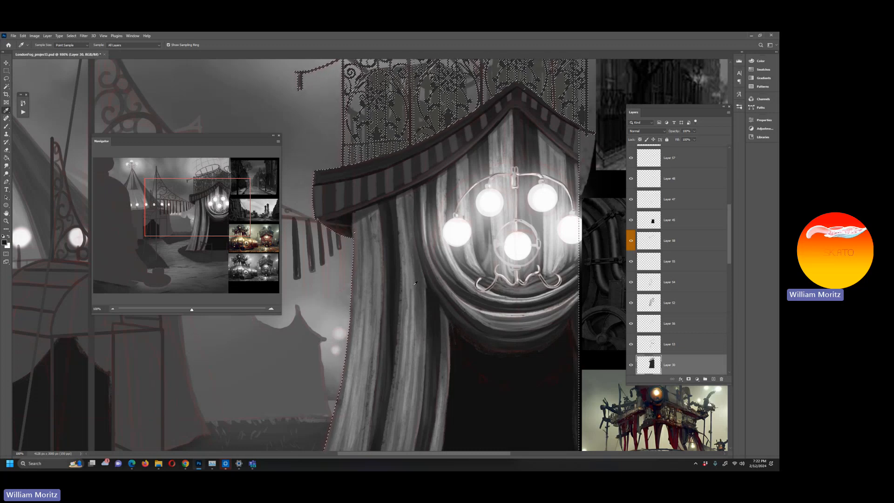
pyautogui.click(511, 320)
pyautogui.press('b')
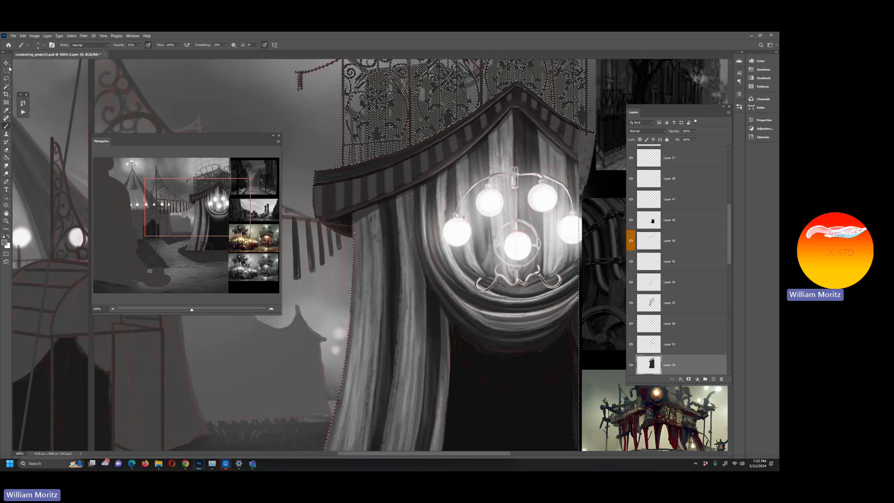
# Deselect the tent outline and make the orange-labelled roof trim layer active.
pyautogui.press('v')
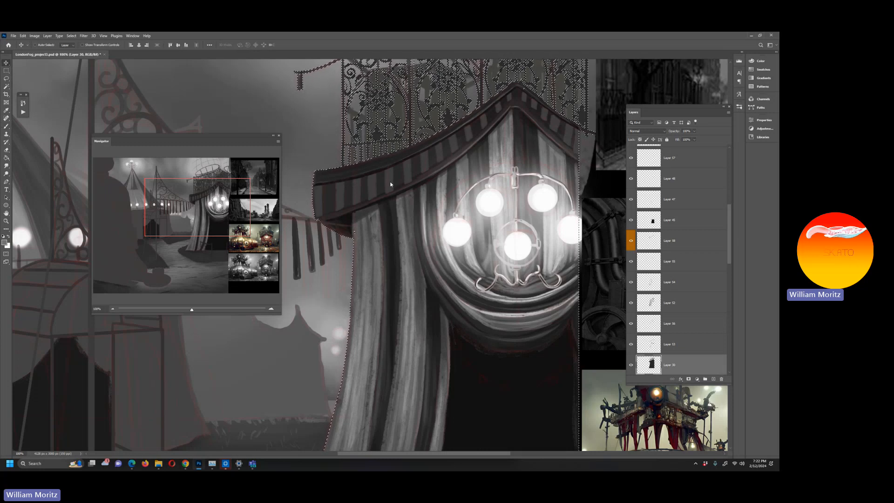
pyautogui.click(6, 71)
pyautogui.click(36, 77)
pyautogui.click(6, 64)
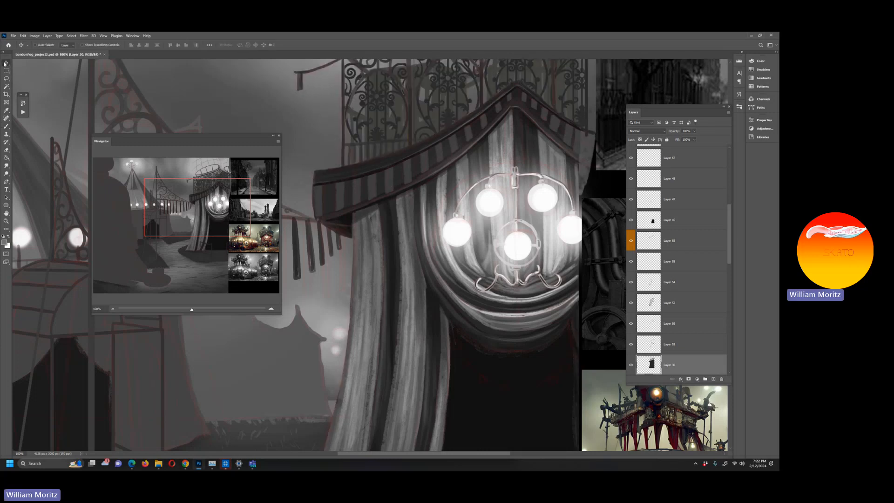
pyautogui.rightClick(357, 186)
pyautogui.click(368, 189)
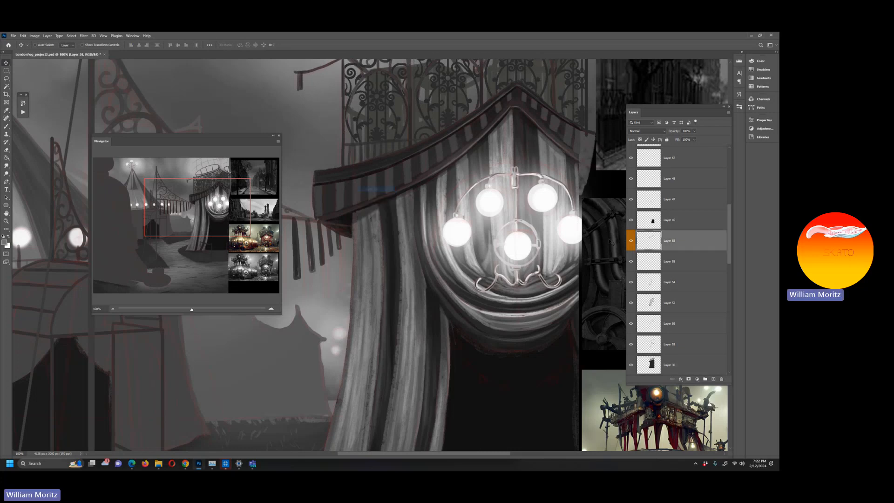
# Lighten the striped roof trim near its peak with the Dodge tool, reducing the brush size for finer control.
pyautogui.click(6, 173)
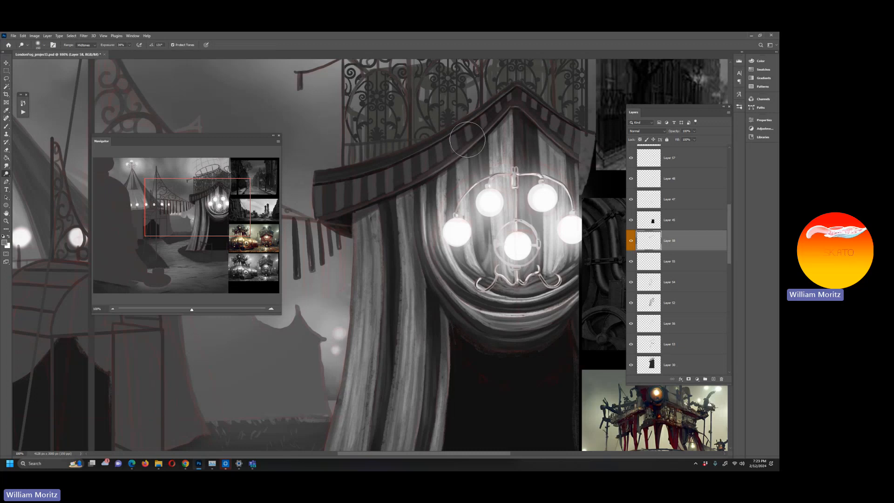
pyautogui.moveTo(492, 108); pyautogui.dragTo(514, 98)
pyautogui.press('[')
pyautogui.press('[')
pyautogui.press('[')
pyautogui.press('[')
pyautogui.press('[')
pyautogui.press('[')
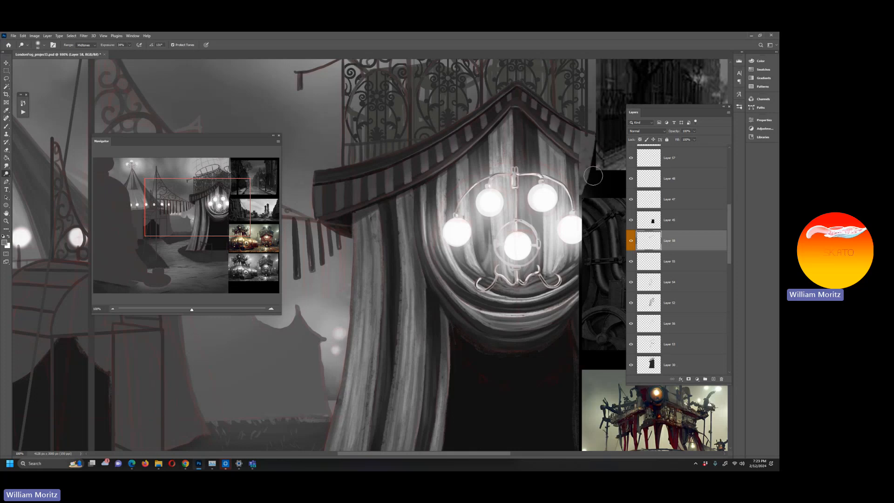
# Darken the outer left end of the striped roof trim with a small Burn tool brush.
pyautogui.rightClick(6, 174)
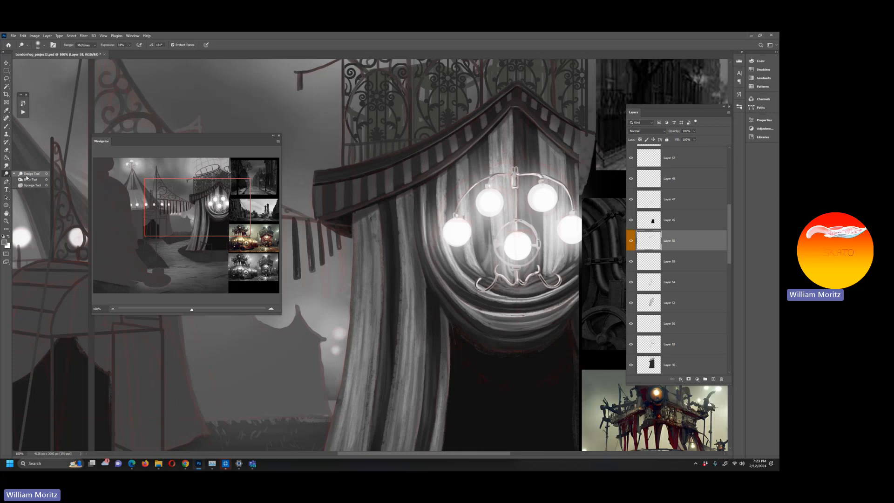
pyautogui.click(30, 180)
pyautogui.press('[')
pyautogui.press('[')
pyautogui.press('[')
pyautogui.press('[')
pyautogui.press('[')
pyautogui.press('[')
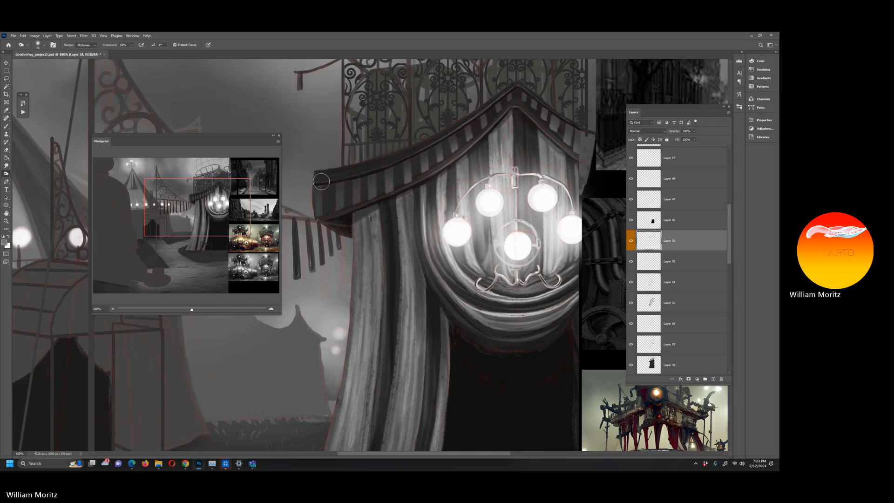
pyautogui.press(']')
pyautogui.press(']')
pyautogui.moveTo(317, 181)
pyautogui.mouseDown()
pyautogui.moveTo(325, 171)
pyautogui.moveTo(318, 171)
pyautogui.mouseUp()
# Save the document and hide the SKETCH layer to view the whole painting without its red lines.
pyautogui.moveTo(189, 309); pyautogui.dragTo(181, 311)
pyautogui.click(6, 70)
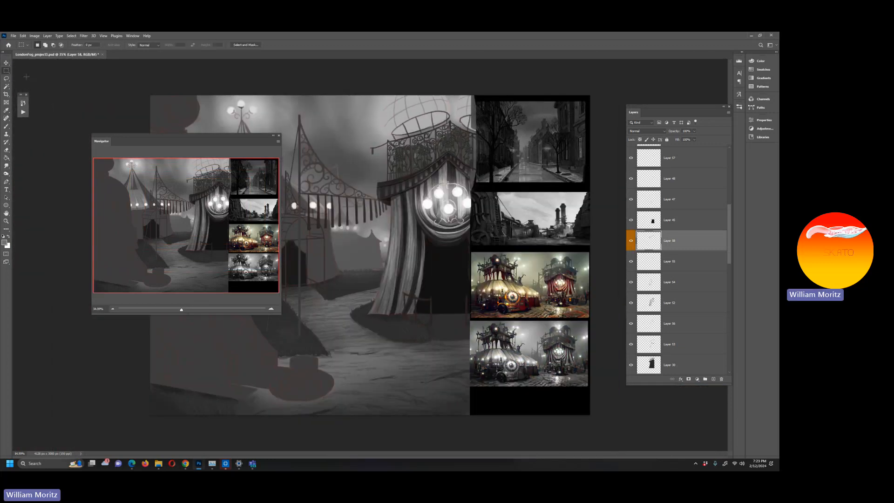
pyautogui.hotkey('ctrl', 's')
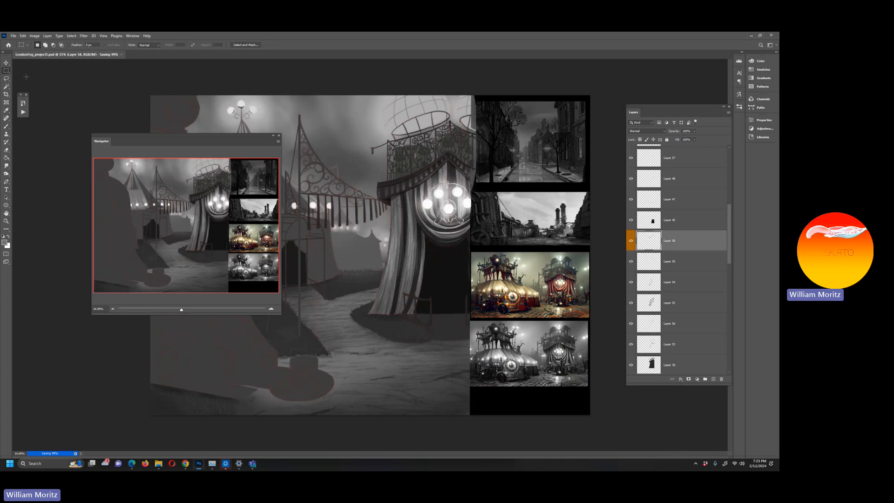
pyautogui.moveTo(731, 227); pyautogui.dragTo(720, 158)
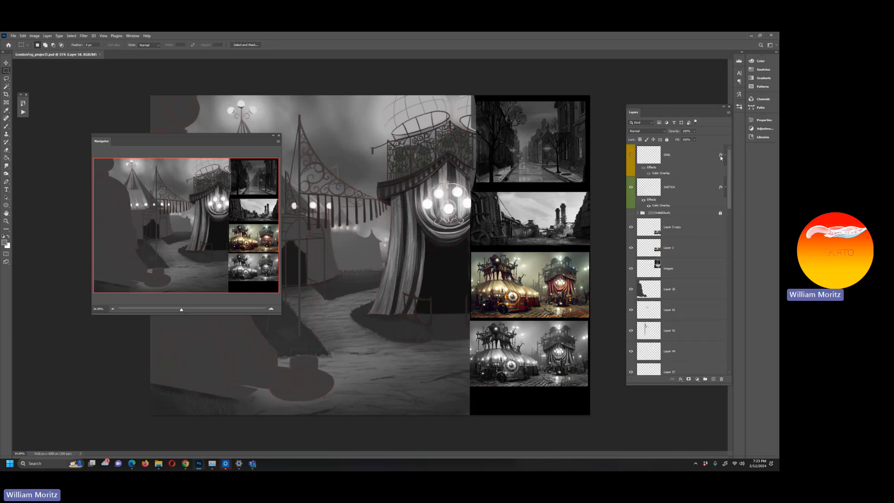
pyautogui.click(631, 187)
pyautogui.moveTo(212, 136); pyautogui.dragTo(149, 209)
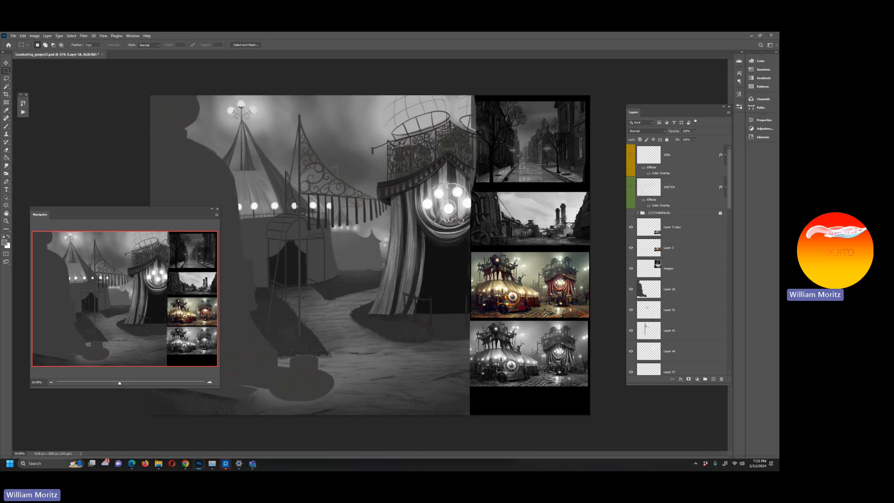
# Examine the large tent's ironwork, roof trim and drapery up close and against the overall composition.
pyautogui.click(6, 221)
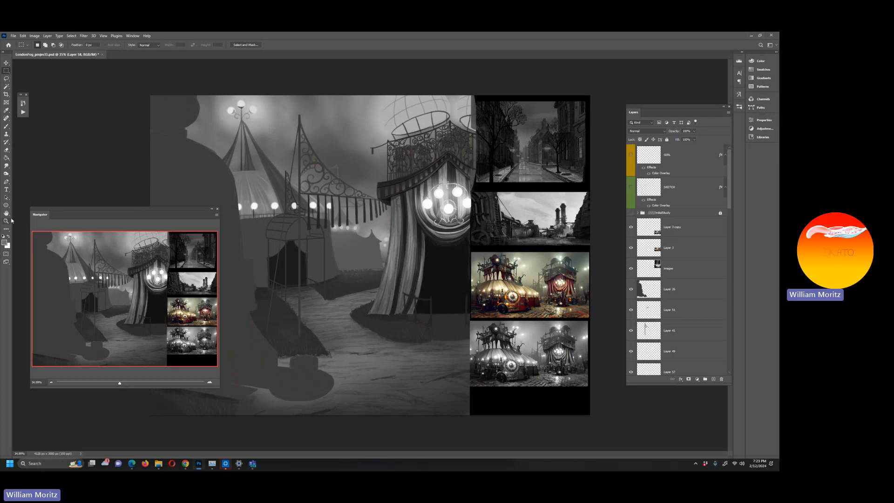
pyautogui.click(420, 114)
pyautogui.click(421, 115)
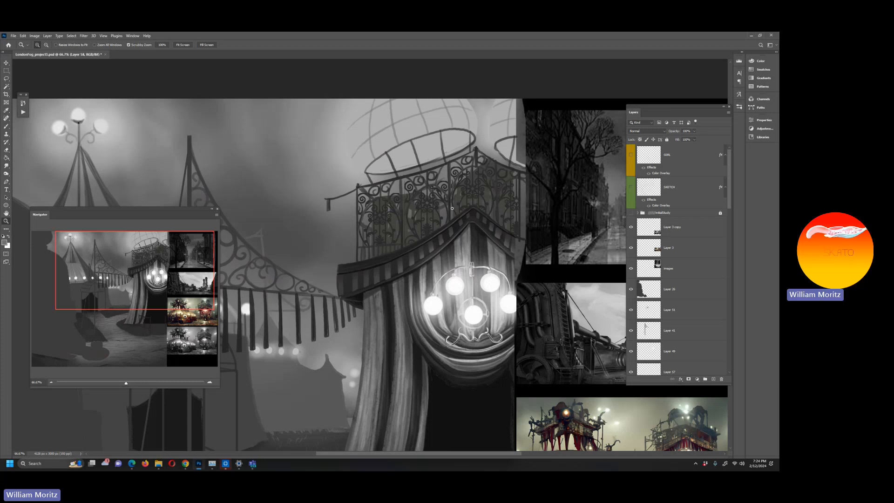
pyautogui.keyDown('alt'); pyautogui.click(446, 236); pyautogui.keyUp('alt')
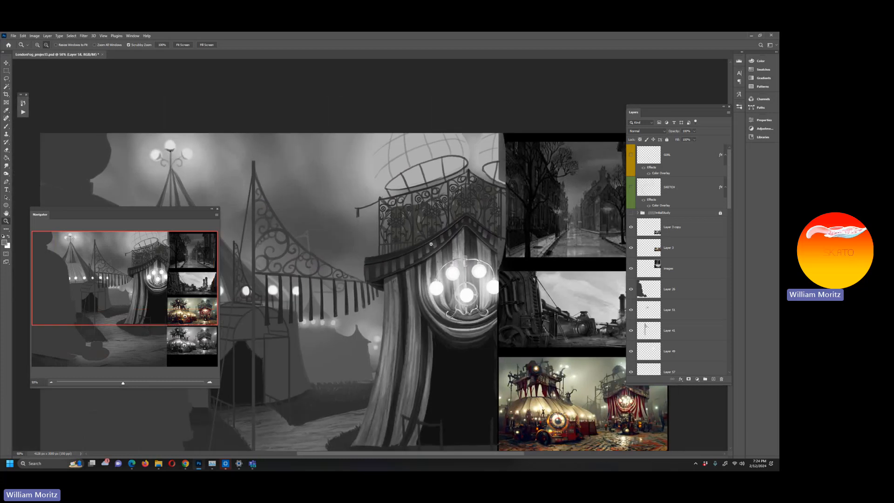
pyautogui.keyDown('alt'); pyautogui.click(447, 236); pyautogui.keyUp('alt')
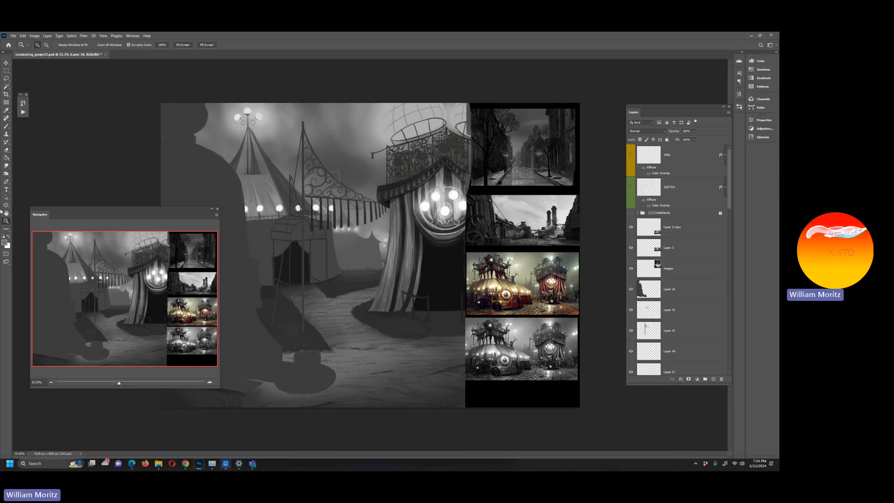
pyautogui.click(401, 189)
pyautogui.click(401, 188)
pyautogui.click(401, 189)
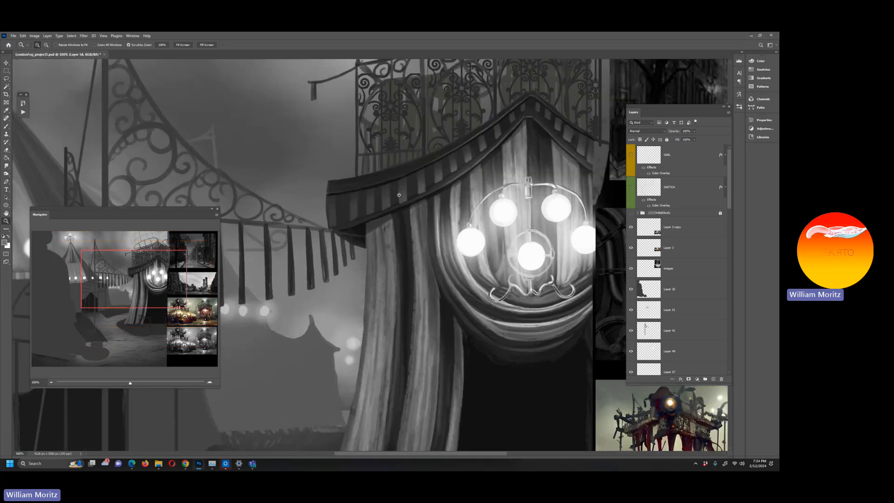
# Add a new layer directly above the orange-labelled roof trim layer.
pyautogui.press('v')
pyautogui.rightClick(401, 197)
pyautogui.click(412, 200)
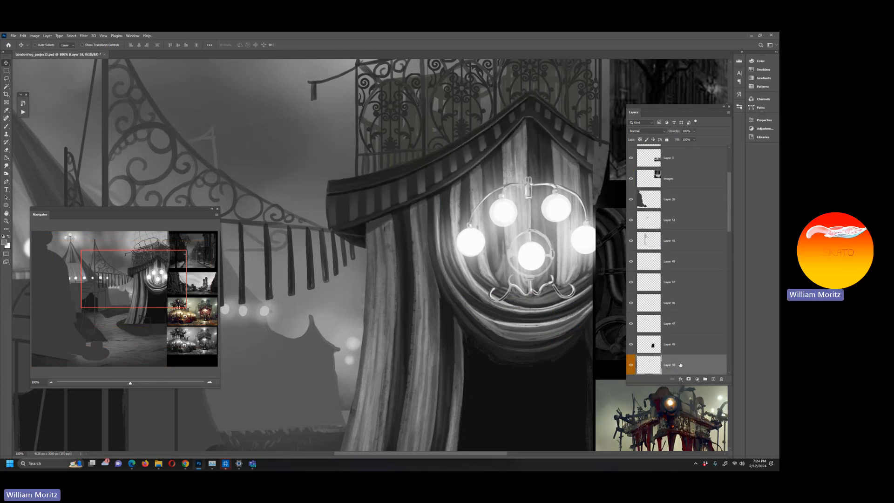
pyautogui.click(713, 378)
# Sample a light grey from the drapery and paint thin fringe strands under the roof trim's outer end with the Brush at 100% opacity.
pyautogui.press('i')
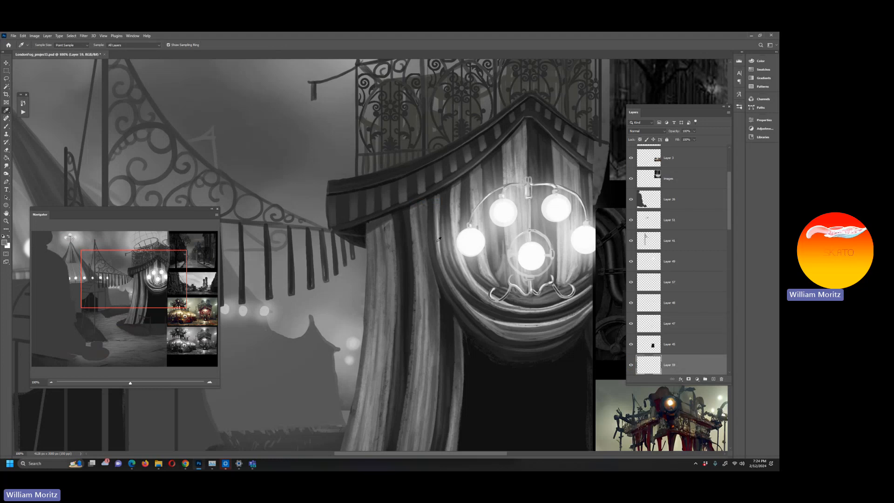
pyautogui.click(455, 225)
pyautogui.press('b')
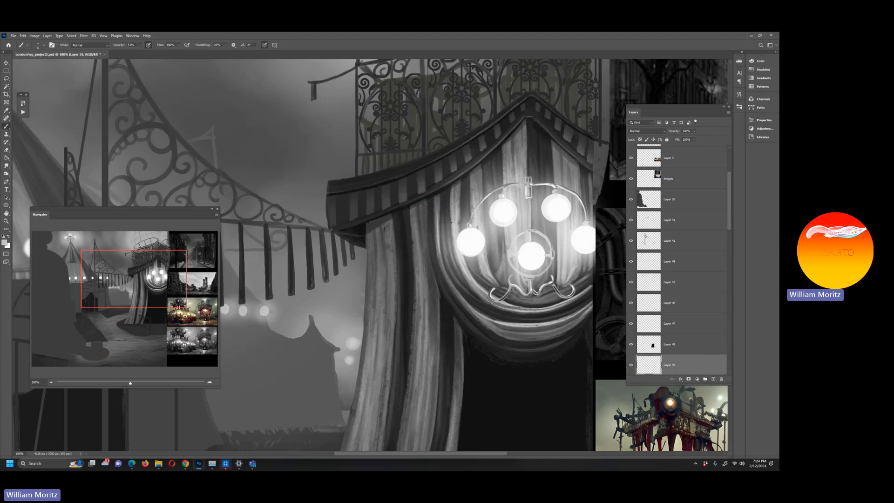
pyautogui.moveTo(140, 45); pyautogui.dragTo(161, 47)
pyautogui.moveTo(395, 210); pyautogui.dragTo(394, 221)
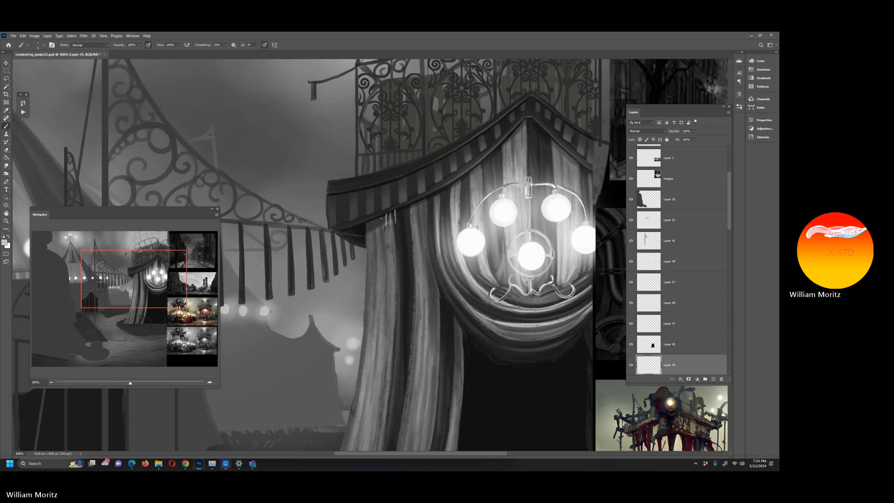
pyautogui.moveTo(382, 219)
pyautogui.mouseDown()
pyautogui.moveTo(381, 230)
pyautogui.moveTo(345, 237)
pyautogui.mouseUp()
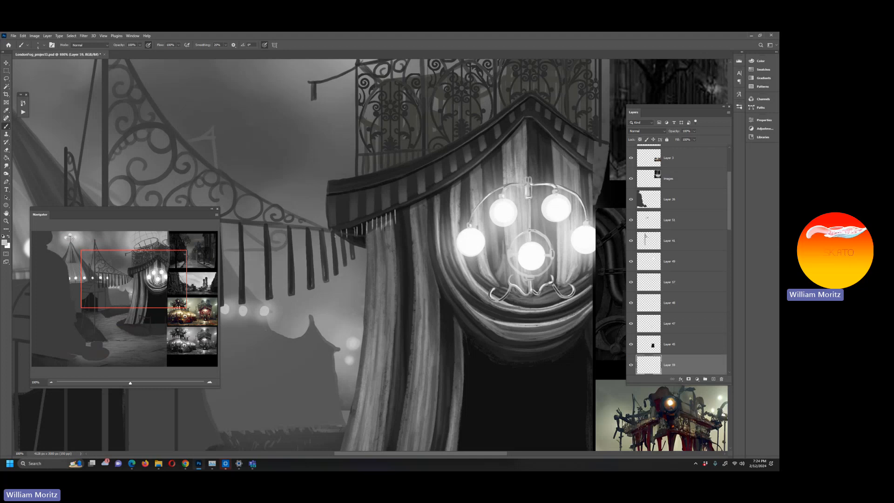
pyautogui.moveTo(341, 237); pyautogui.dragTo(340, 247)
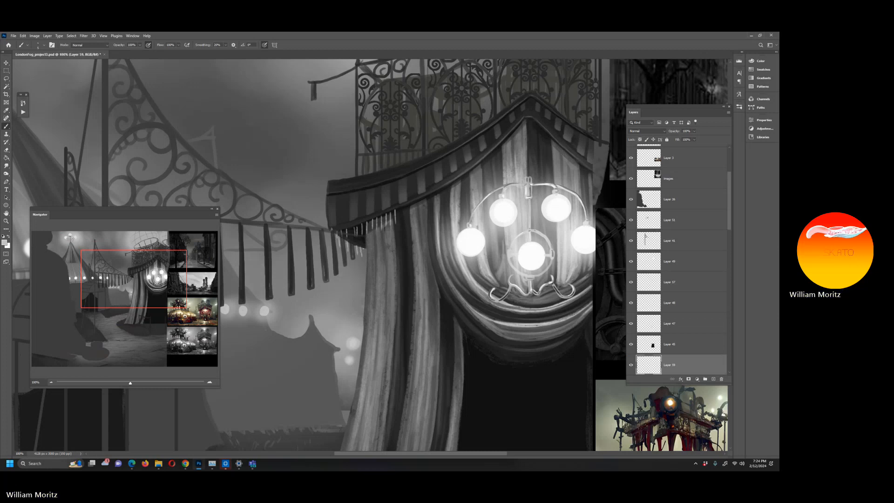
# Extend the light fringe strands along the roof trim's lower edge, up to the peak and down its far side.
pyautogui.moveTo(402, 205)
pyautogui.mouseDown()
pyautogui.moveTo(401, 219)
pyautogui.moveTo(445, 195)
pyautogui.mouseUp()
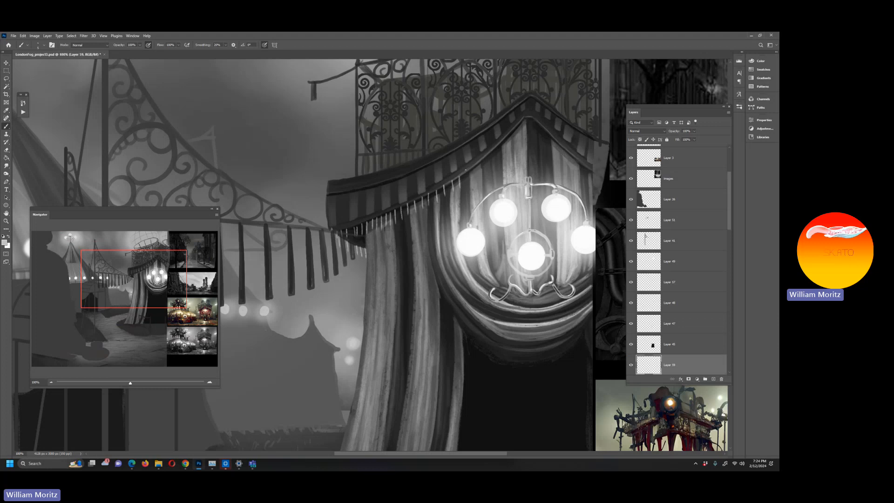
pyautogui.moveTo(465, 172)
pyautogui.mouseDown()
pyautogui.moveTo(466, 185)
pyautogui.moveTo(490, 162)
pyautogui.mouseUp()
pyautogui.moveTo(511, 132)
pyautogui.mouseDown()
pyautogui.moveTo(532, 129)
pyautogui.moveTo(536, 119)
pyautogui.moveTo(567, 163)
pyautogui.moveTo(573, 147)
pyautogui.moveTo(572, 160)
pyautogui.moveTo(587, 183)
pyautogui.mouseUp()
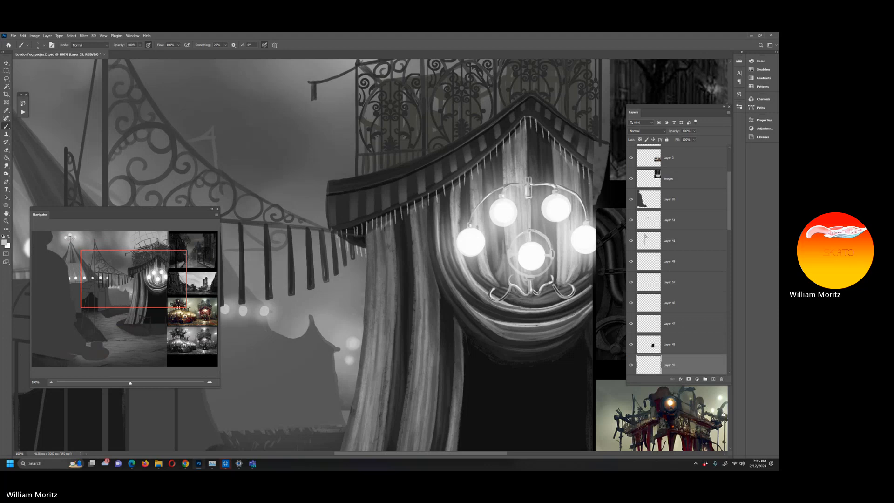
# Darken the new fringe with the Burn tool at varying brush sizes, especially the strand tops and the parts away from the lamps.
pyautogui.click(6, 221)
pyautogui.keyDown('alt'); pyautogui.click(341, 223); pyautogui.keyUp('alt')
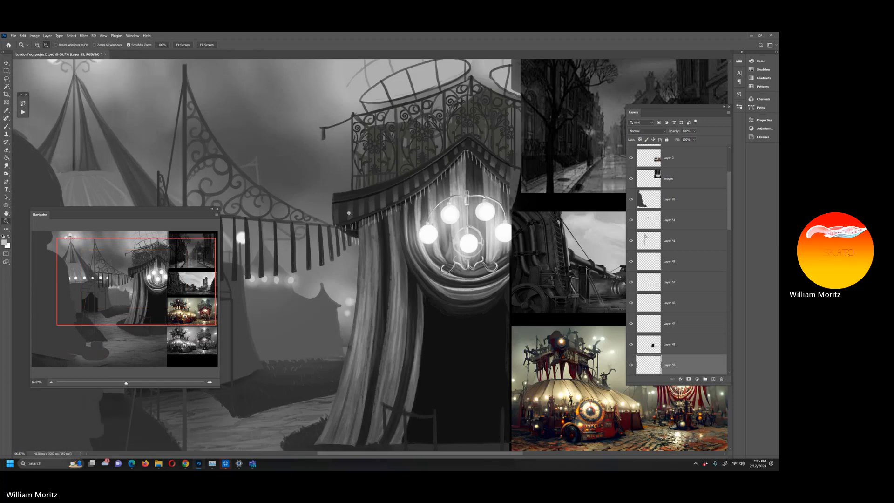
pyautogui.keyDown('alt'); pyautogui.click(326, 237); pyautogui.keyUp('alt')
pyautogui.keyDown('alt'); pyautogui.click(323, 238); pyautogui.keyUp('alt')
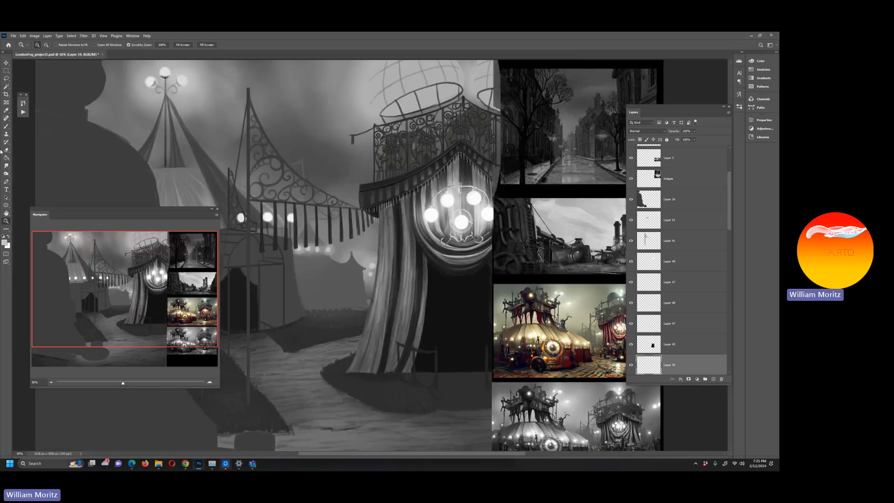
pyautogui.click(413, 190)
pyautogui.click(6, 174)
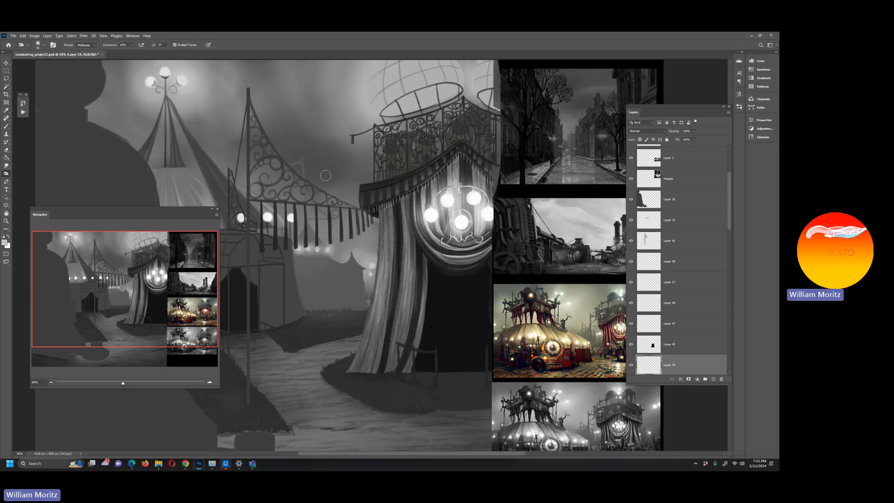
pyautogui.press(']')
pyautogui.press(']')
pyautogui.press(']')
pyautogui.press(']')
pyautogui.press('[')
pyautogui.press('[')
pyautogui.press('[')
pyautogui.press('[')
pyautogui.press('[')
pyautogui.press('[')
pyautogui.press('[')
pyautogui.press('[')
# Save the document and check the large tent's fringe against the whole painting and its references.
pyautogui.click(6, 220)
pyautogui.keyDown('alt'); pyautogui.click(338, 212); pyautogui.keyUp('alt')
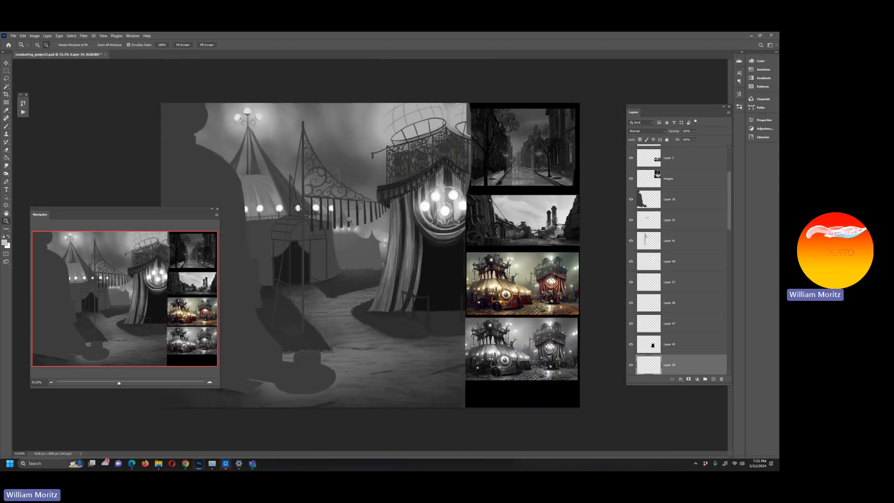
pyautogui.keyDown('alt'); pyautogui.click(338, 213); pyautogui.keyUp('alt')
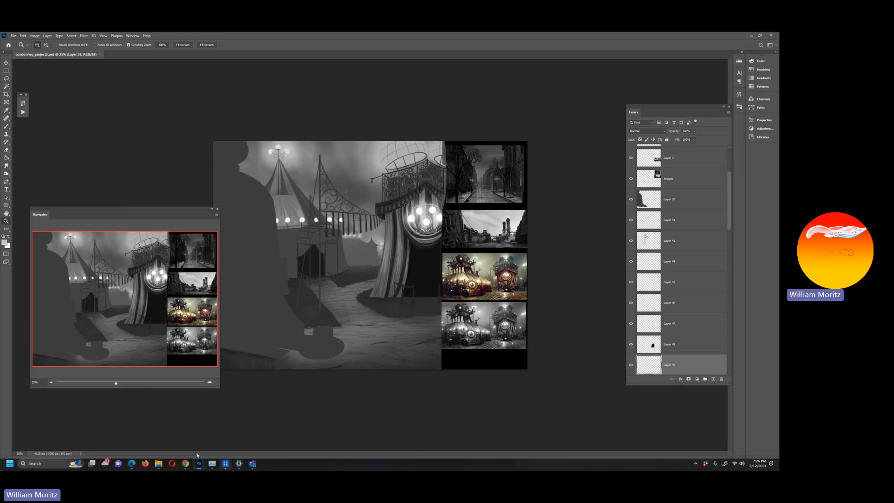
pyautogui.click(412, 165)
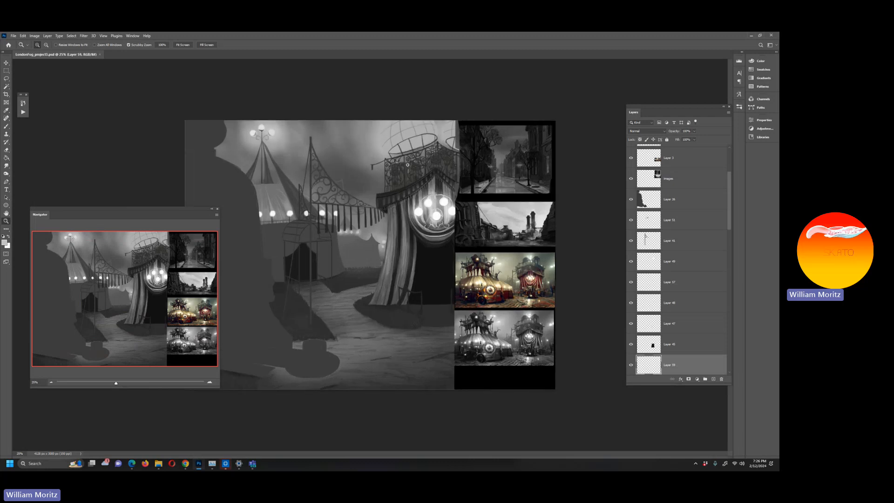
pyautogui.scroll(2, 412, 165)
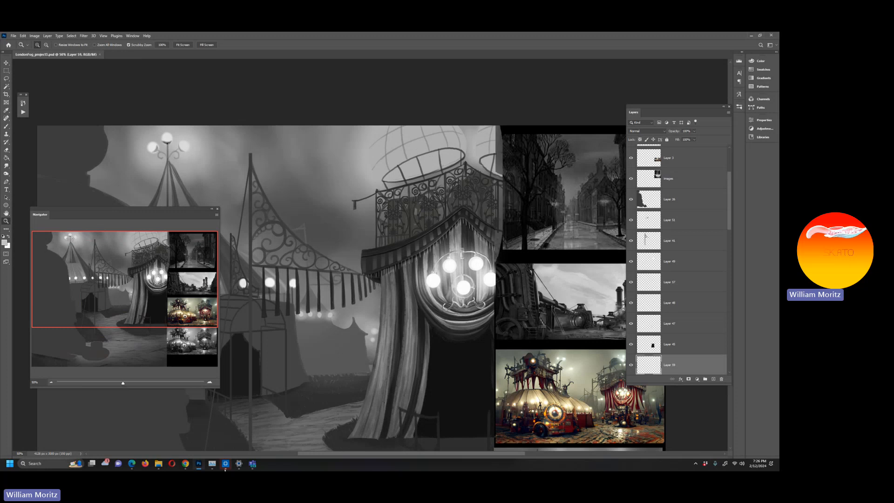
# Switch to the Electronic Illustration Demo meeting in Microsoft Teams and stop its recording and transcription.
pyautogui.moveTo(185, 466)
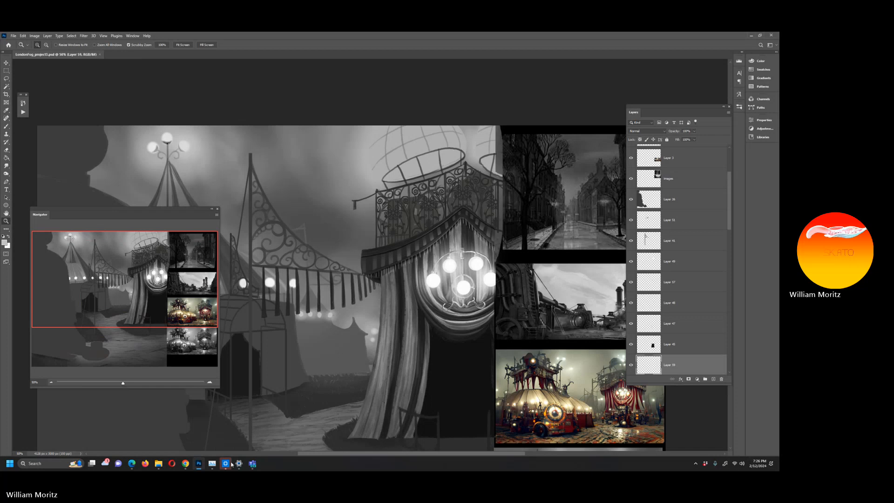
pyautogui.moveTo(252, 463)
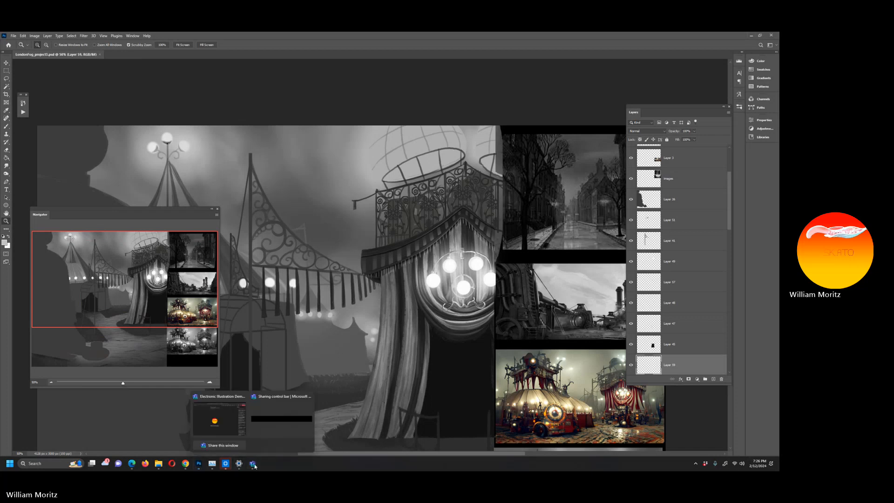
pyautogui.click(219, 418)
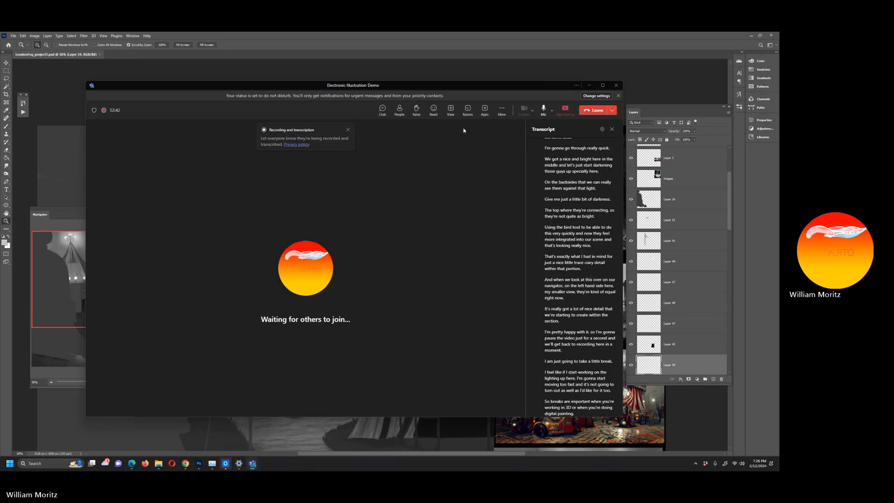
pyautogui.click(502, 110)
pyautogui.moveTo(512, 127)
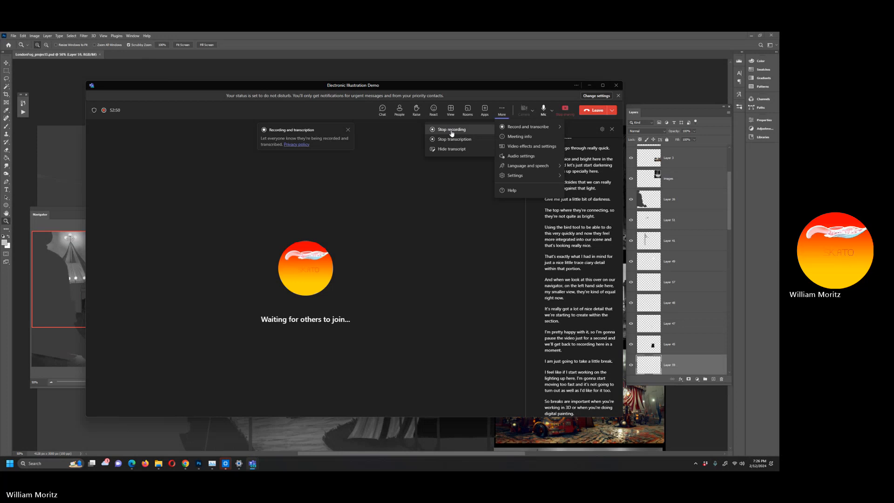
pyautogui.click(452, 130)
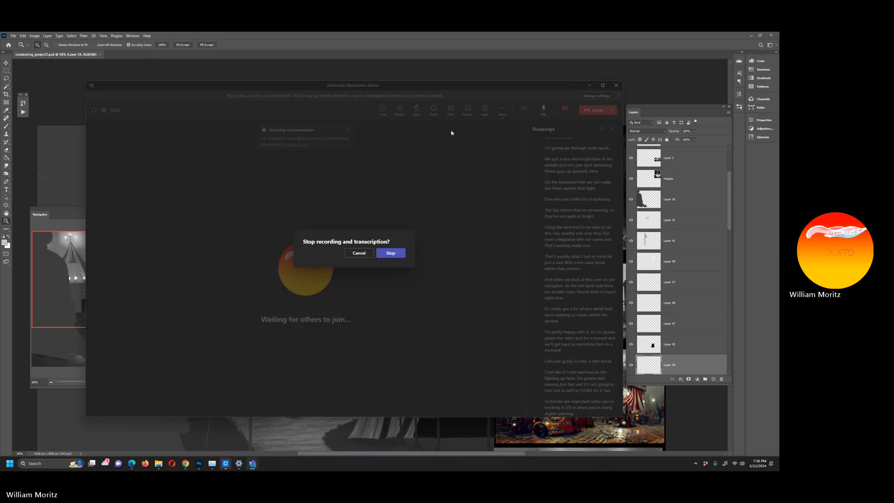
pyautogui.click(385, 255)
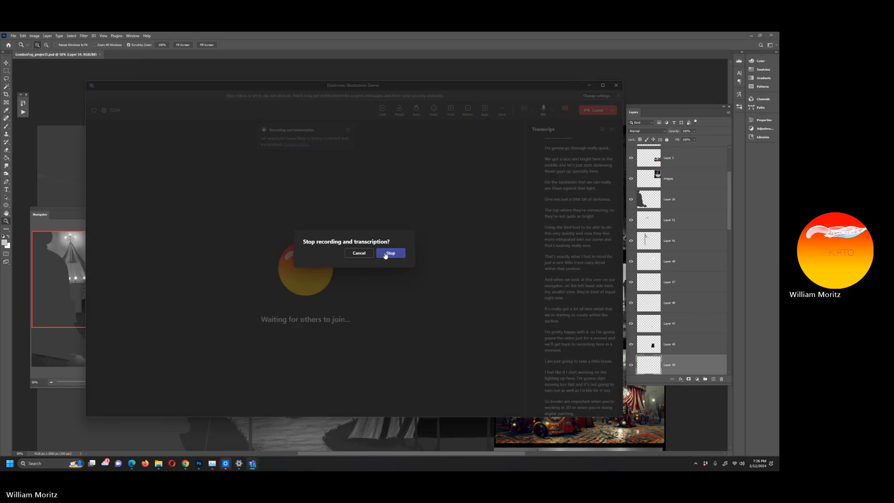